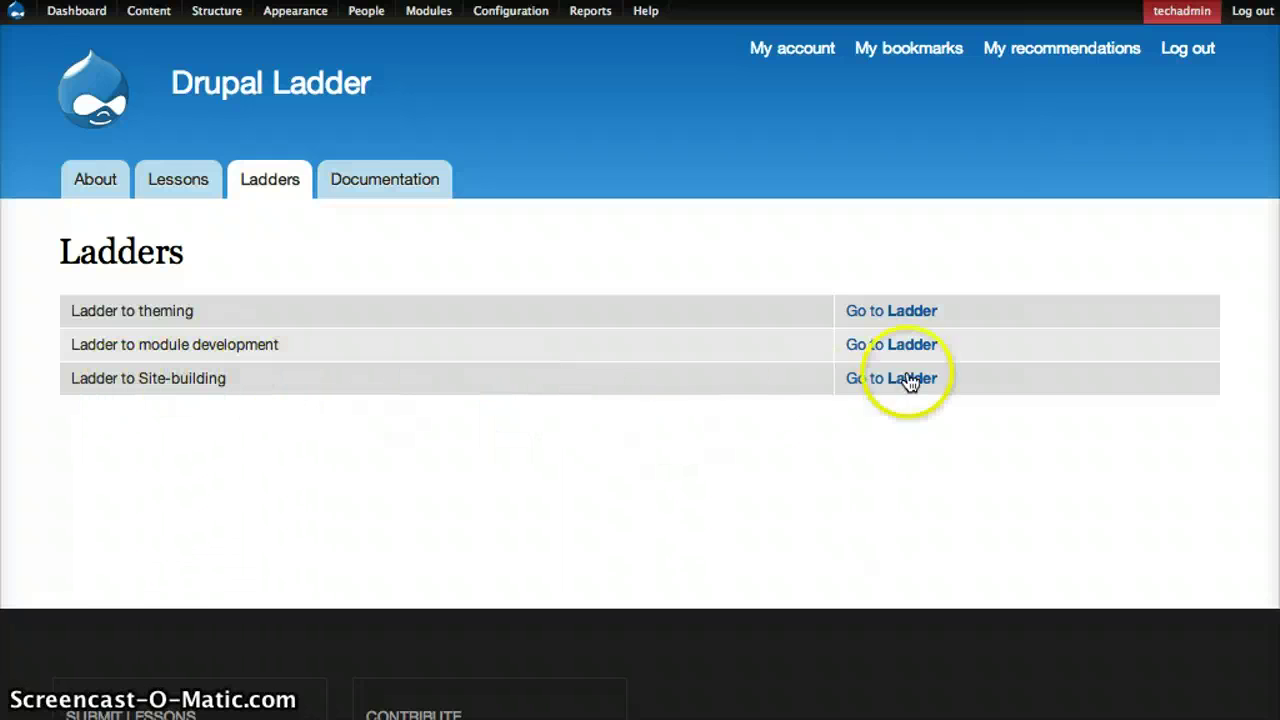
Open the Add multilingual functionality lesson from the Ladder to Site-building and view its steps
left_click(908, 380)
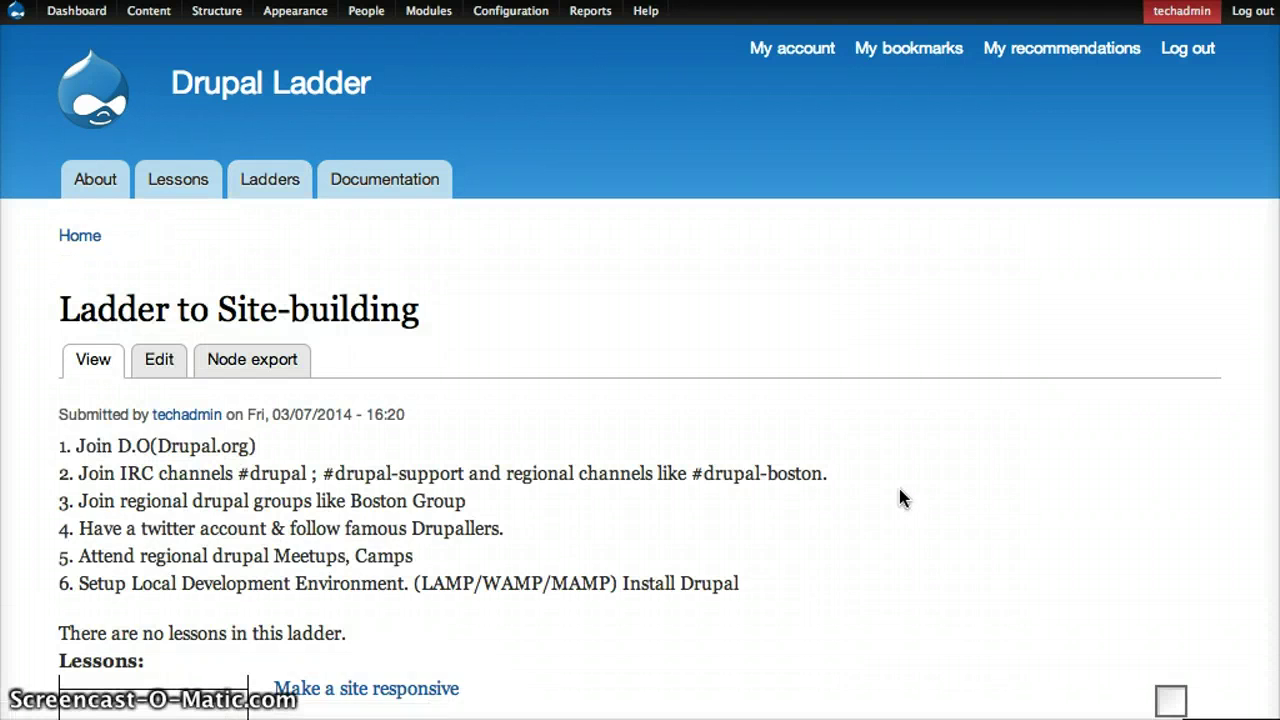
scroll(900, 495, "down", 10)
scroll(900, 495, "up", 2)
scroll(899, 498, "up", 2)
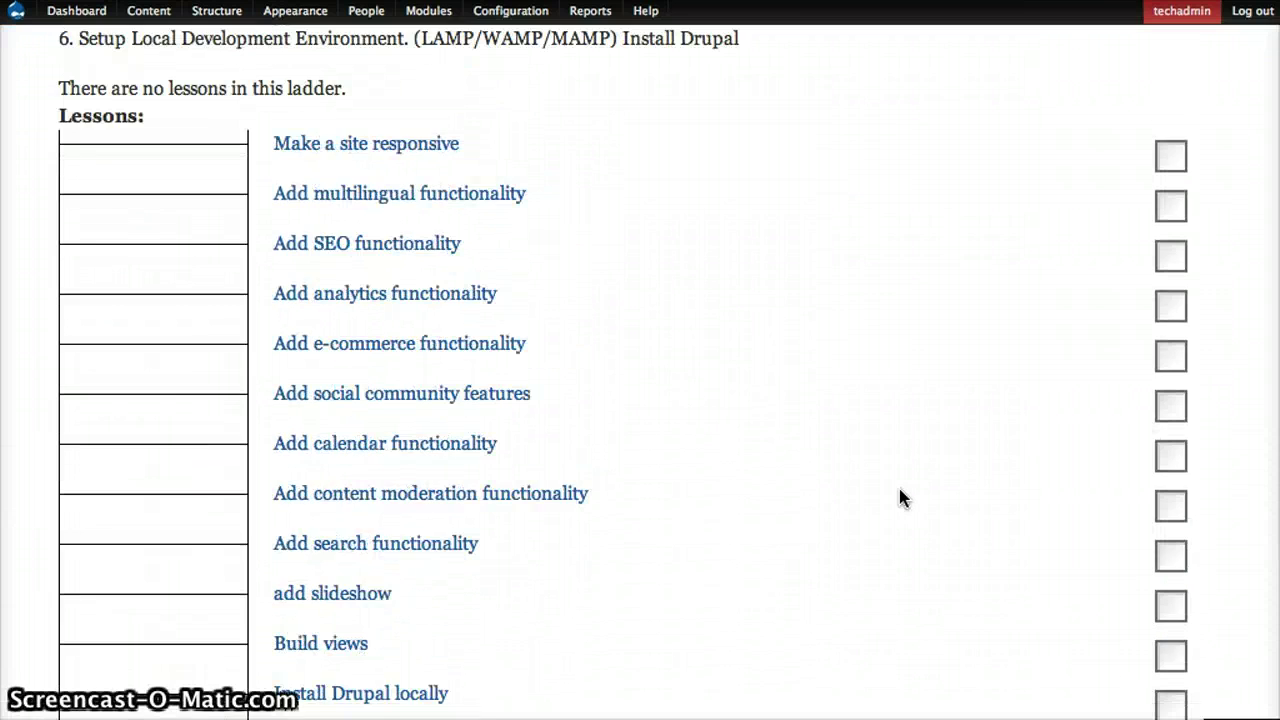
scroll(899, 498, "down", 10)
scroll(899, 498, "up", 10)
scroll(900, 498, "up", 3)
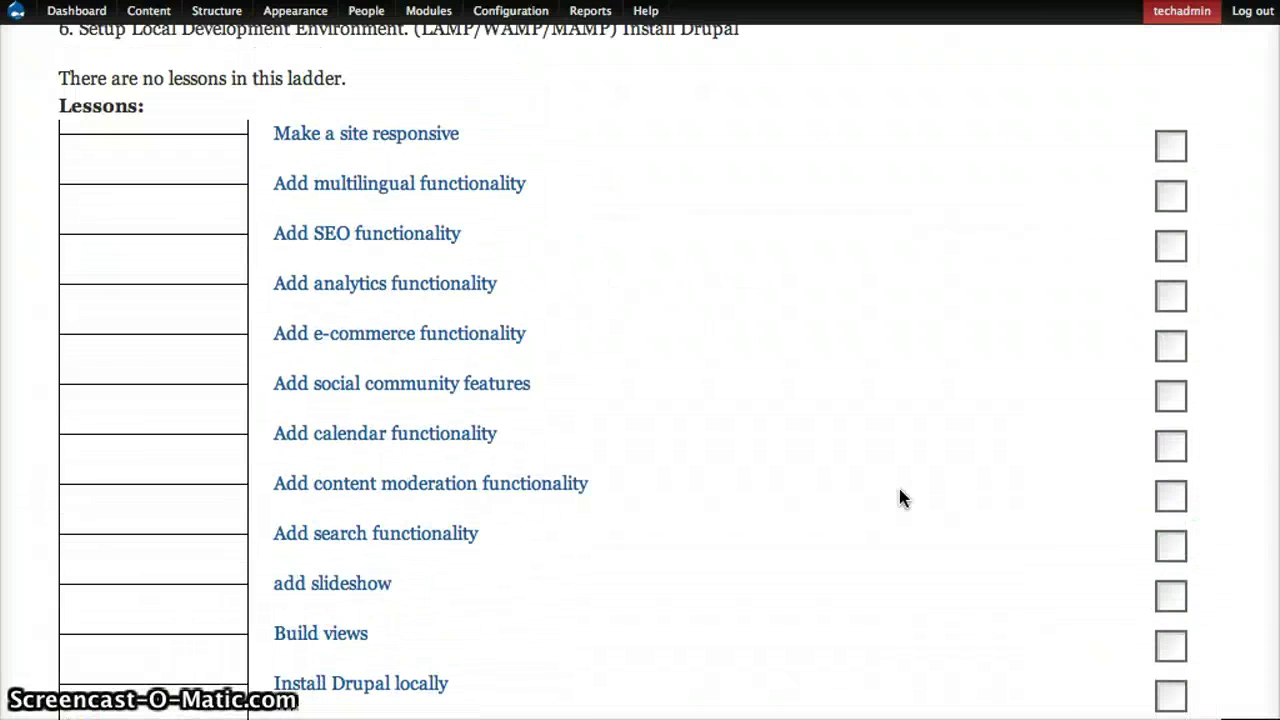
left_click(440, 188)
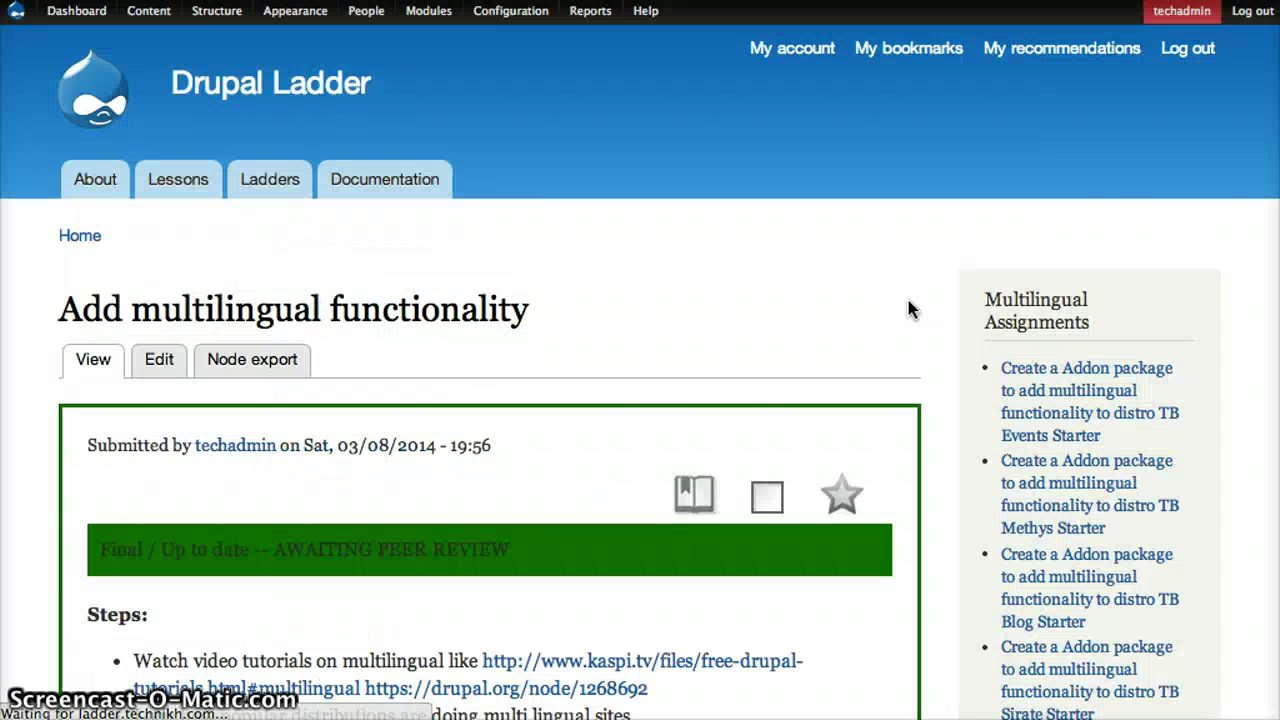
scroll(908, 300, "down", 4)
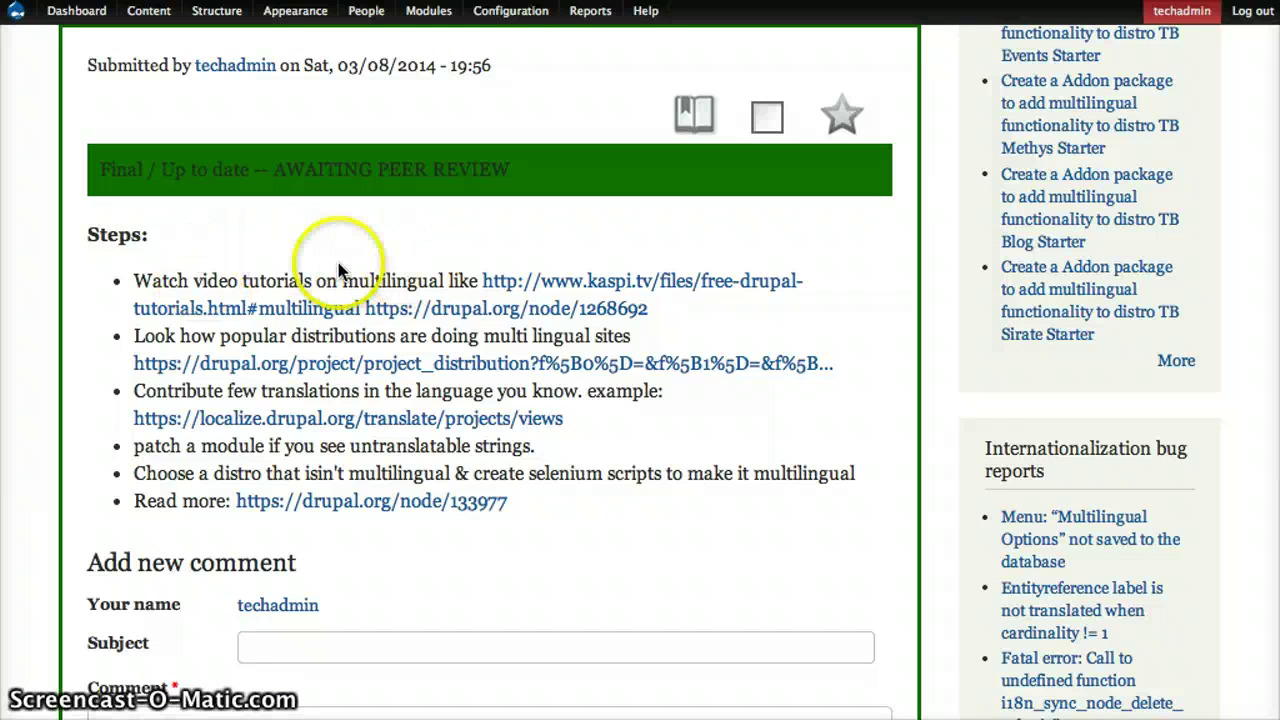
Open the lesson's drupal.org/node/1268692 guide and read through its internationalization setup, from module installation to language configuration
left_click(494, 318)
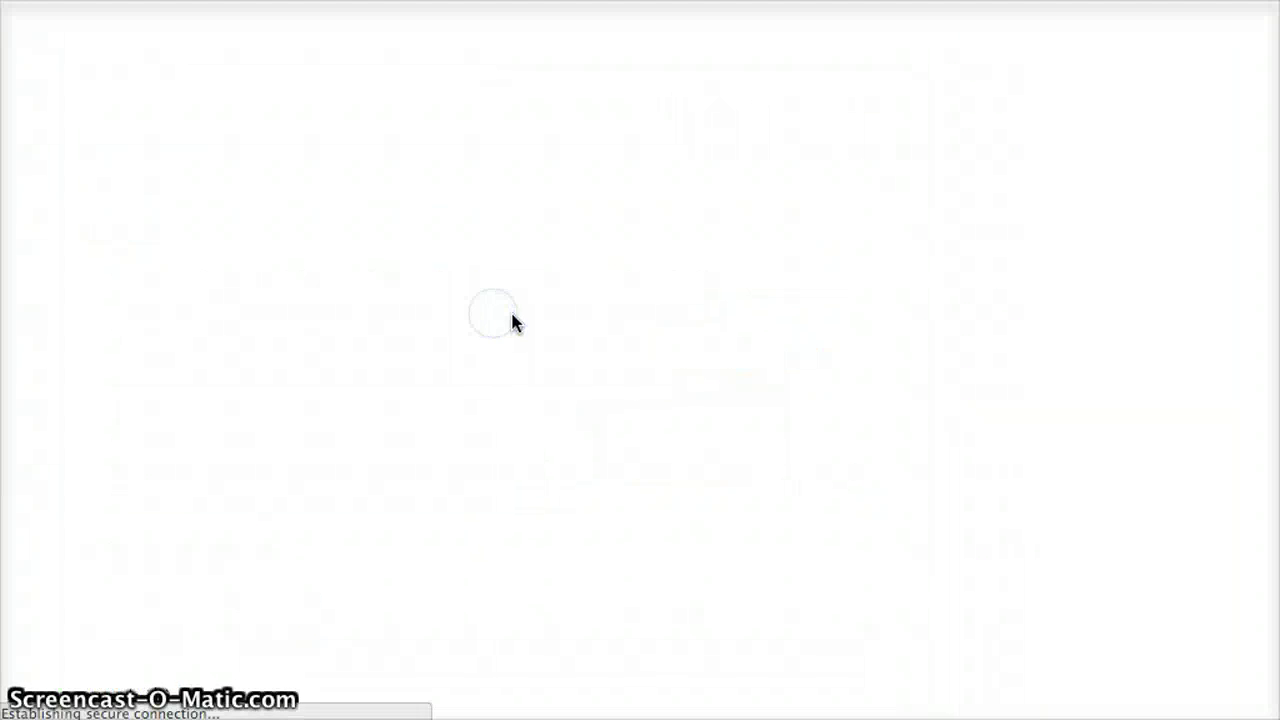
scroll(775, 447, "down", 10)
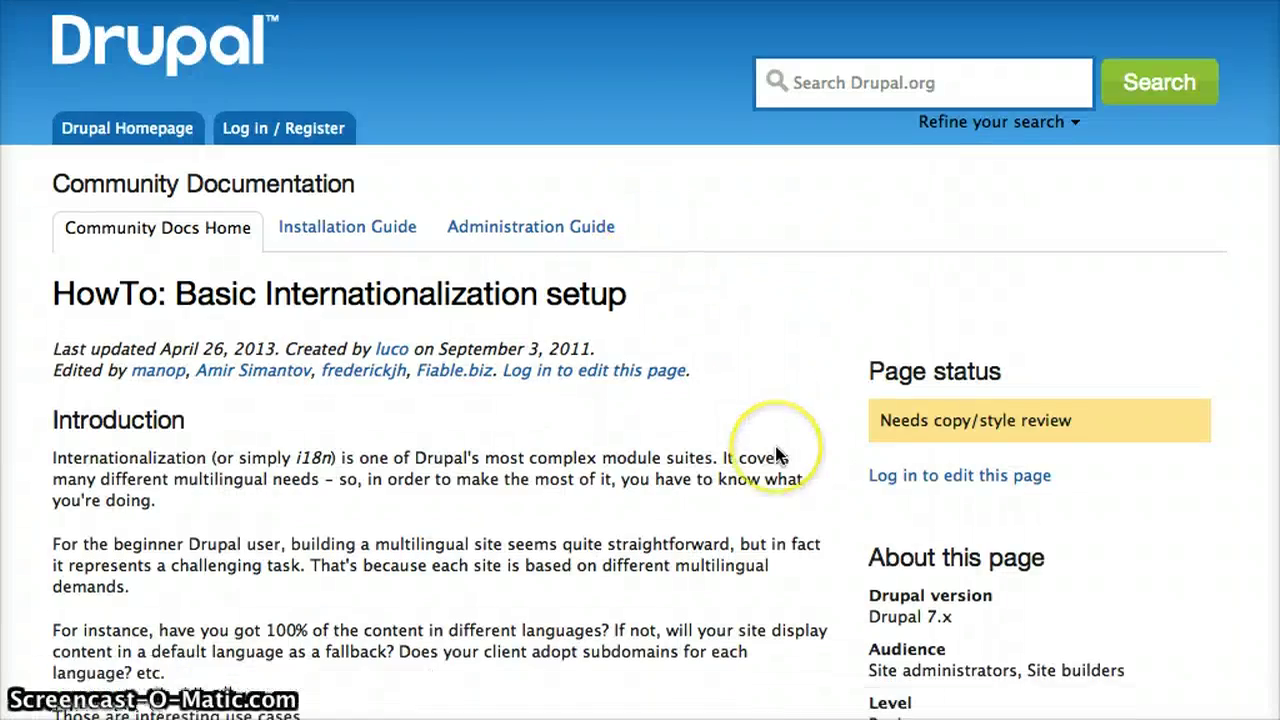
scroll(777, 453, "down", 15)
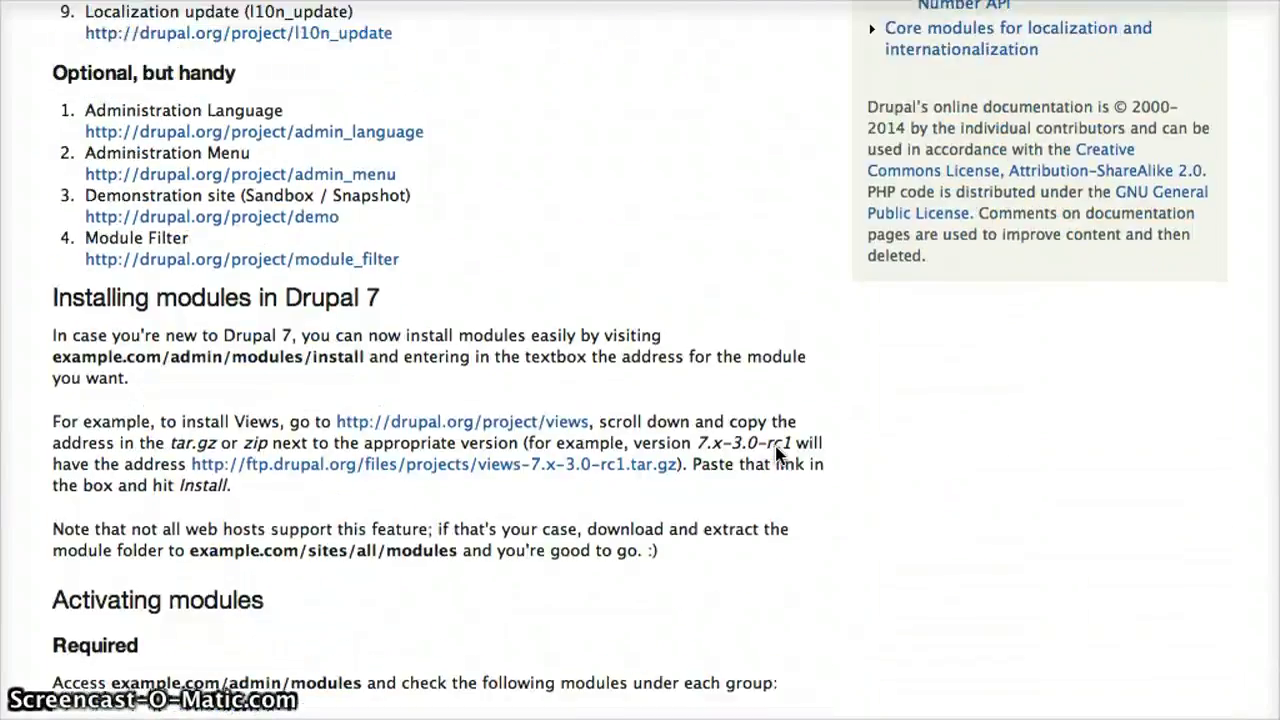
scroll(778, 455, "down", 10)
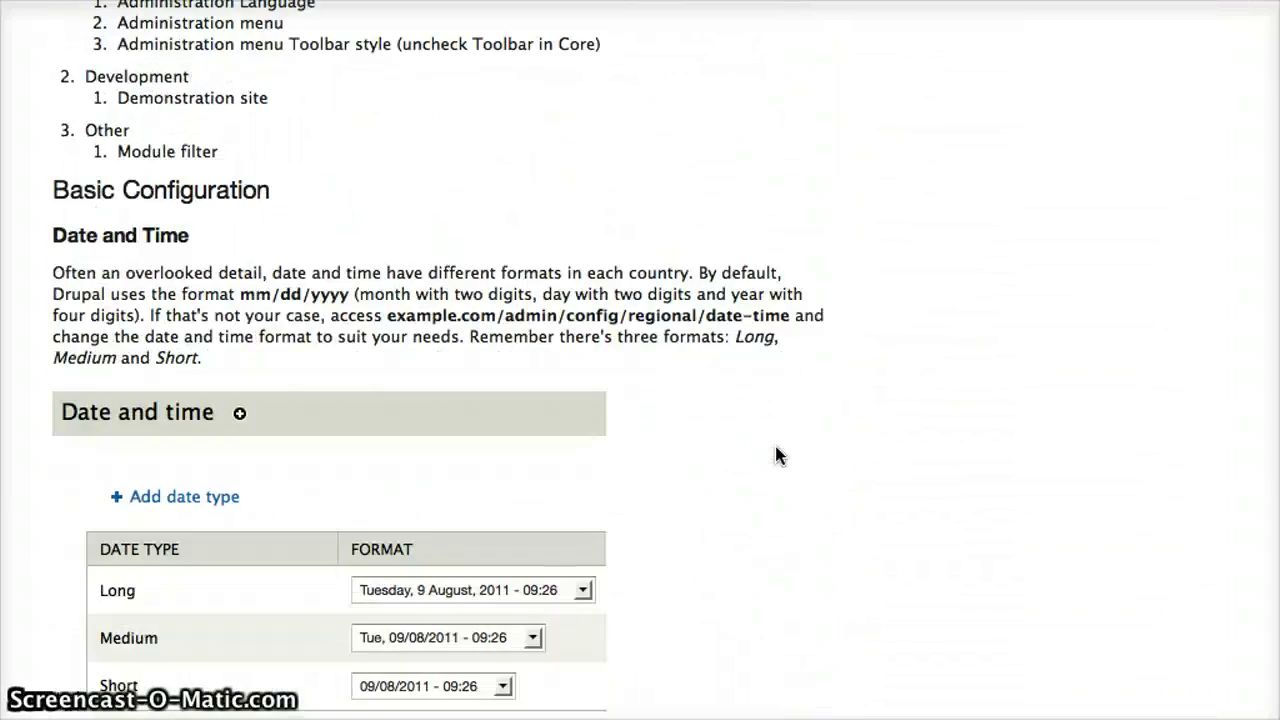
scroll(776, 448, "down", 3)
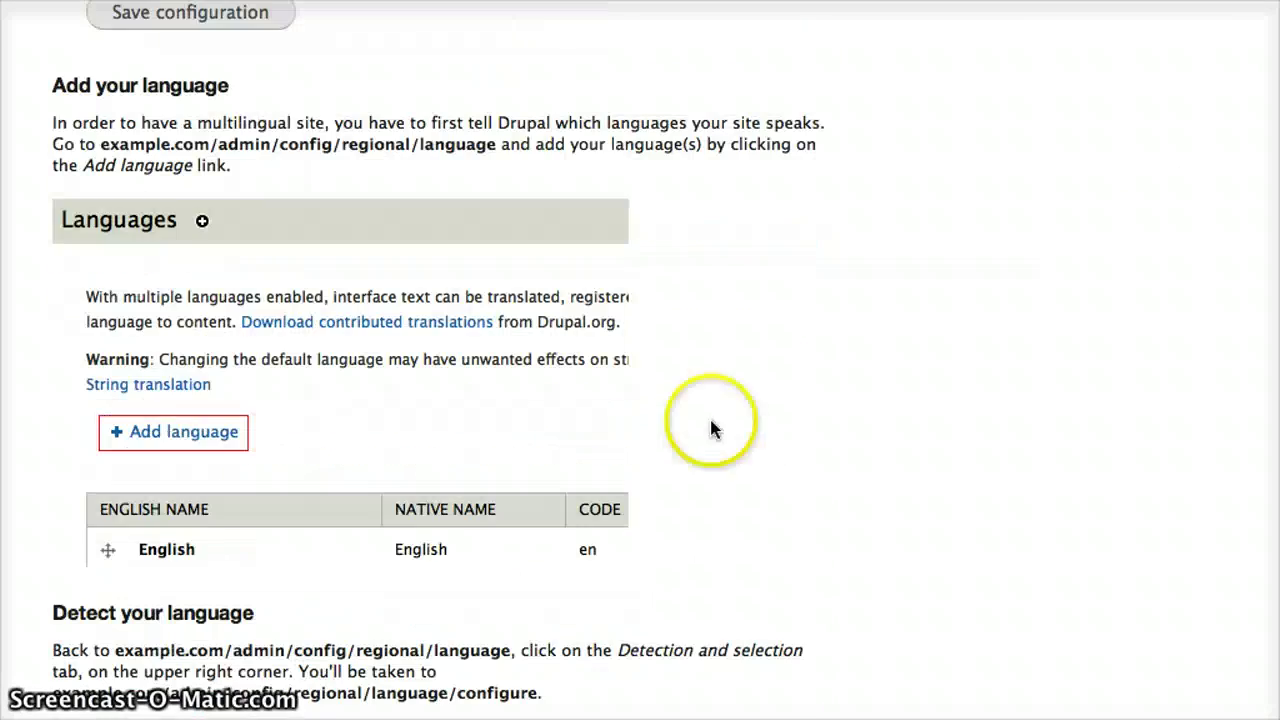
scroll(488, 300, "down", 7)
scroll(490, 347, "down", 5)
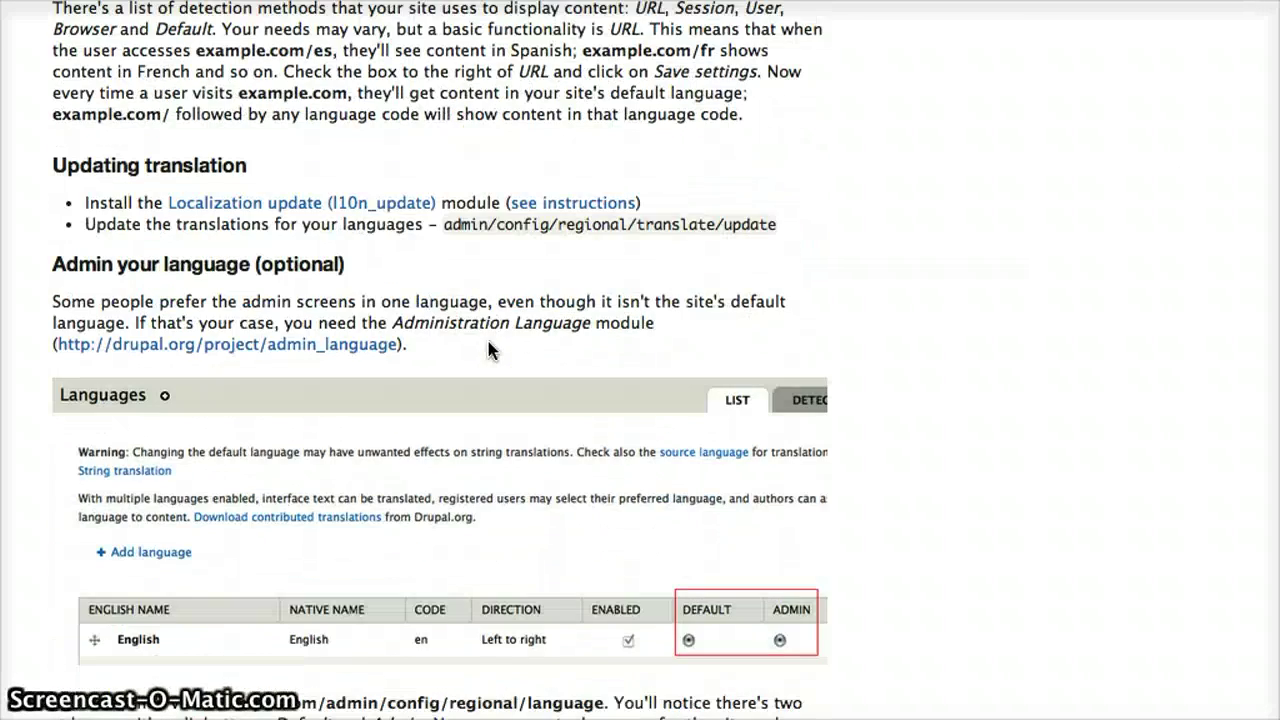
scroll(490, 347, "down", 4)
scroll(603, 436, "down", 10)
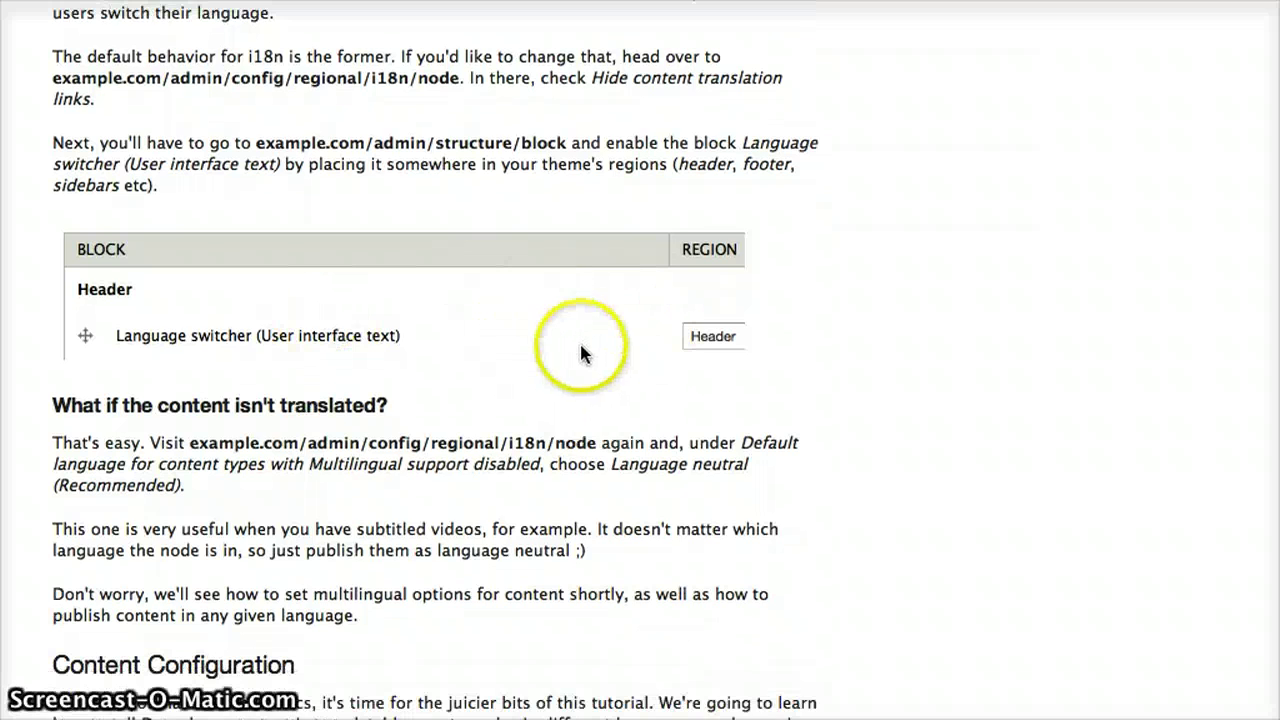
scroll(704, 387, "down", 1)
scroll(706, 393, "down", 4)
scroll(706, 393, "up", 4)
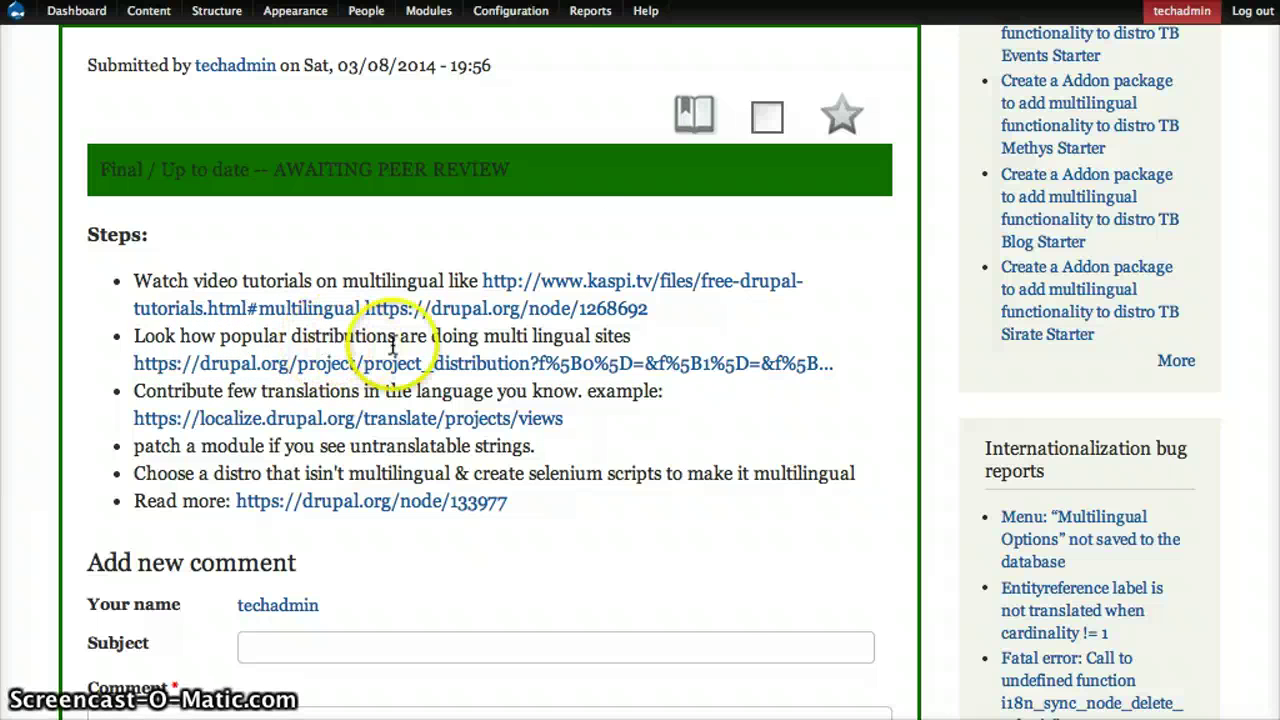
Open the lesson's link to popular multilingual distributions in a new tab and look through the Internationalization search results
right_click(513, 363)
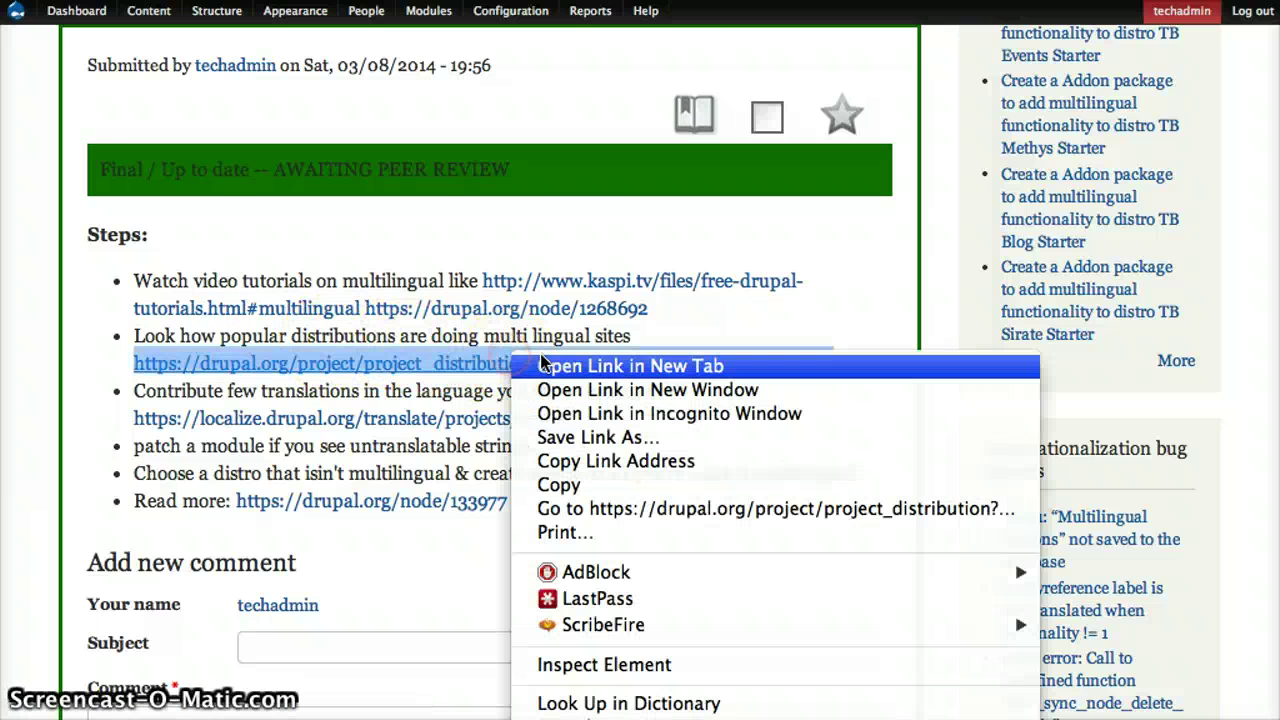
left_click(549, 366)
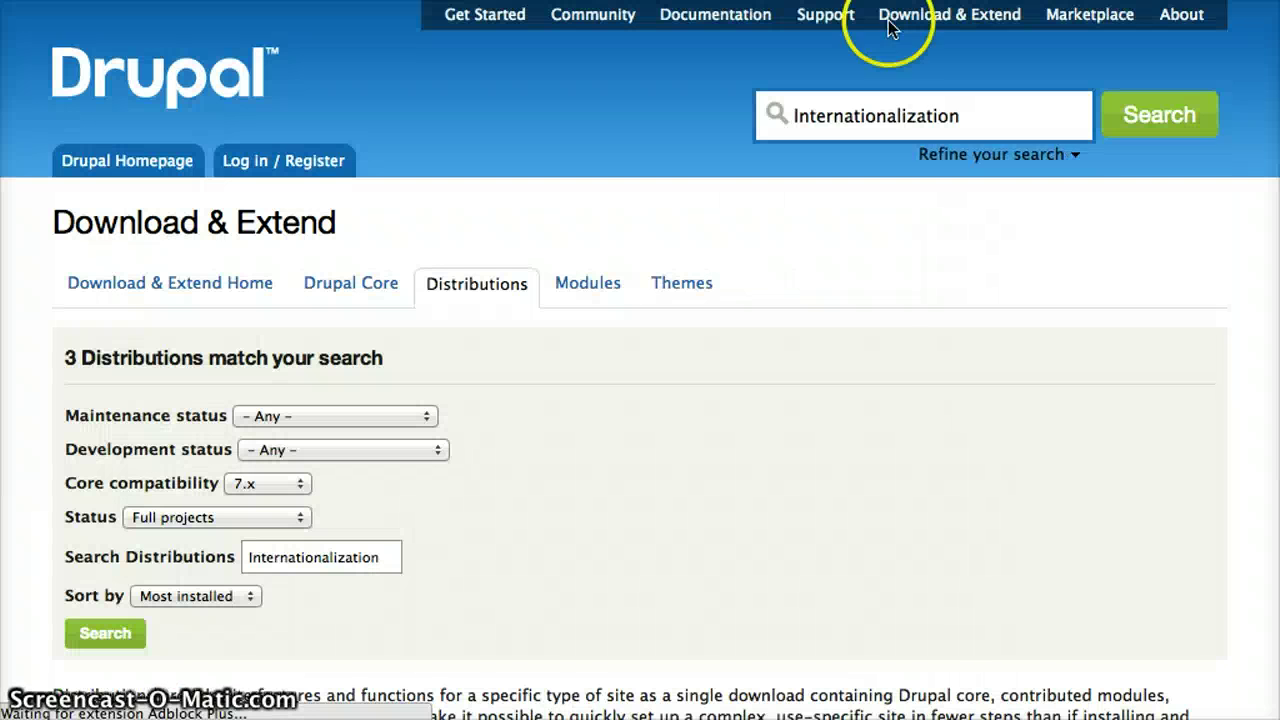
scroll(558, 386, "down", 5)
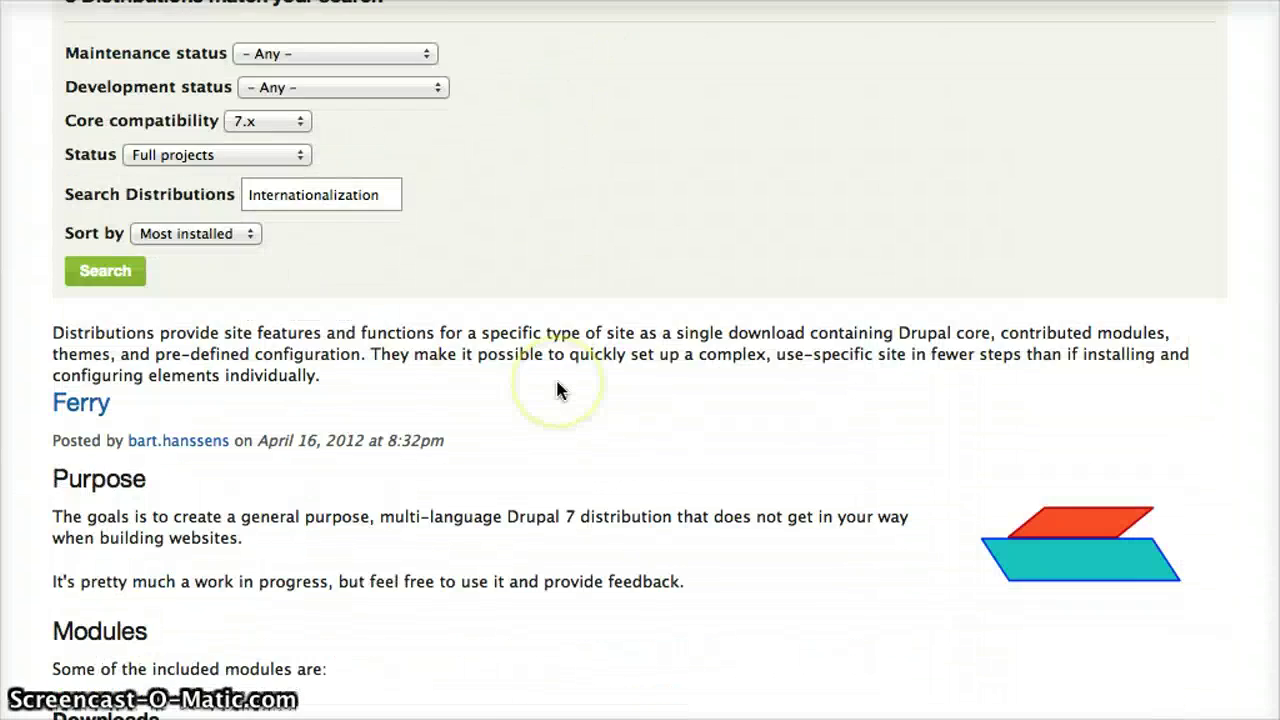
scroll(558, 390, "down", 2)
scroll(670, 232, "up", 4)
scroll(672, 231, "down", 4)
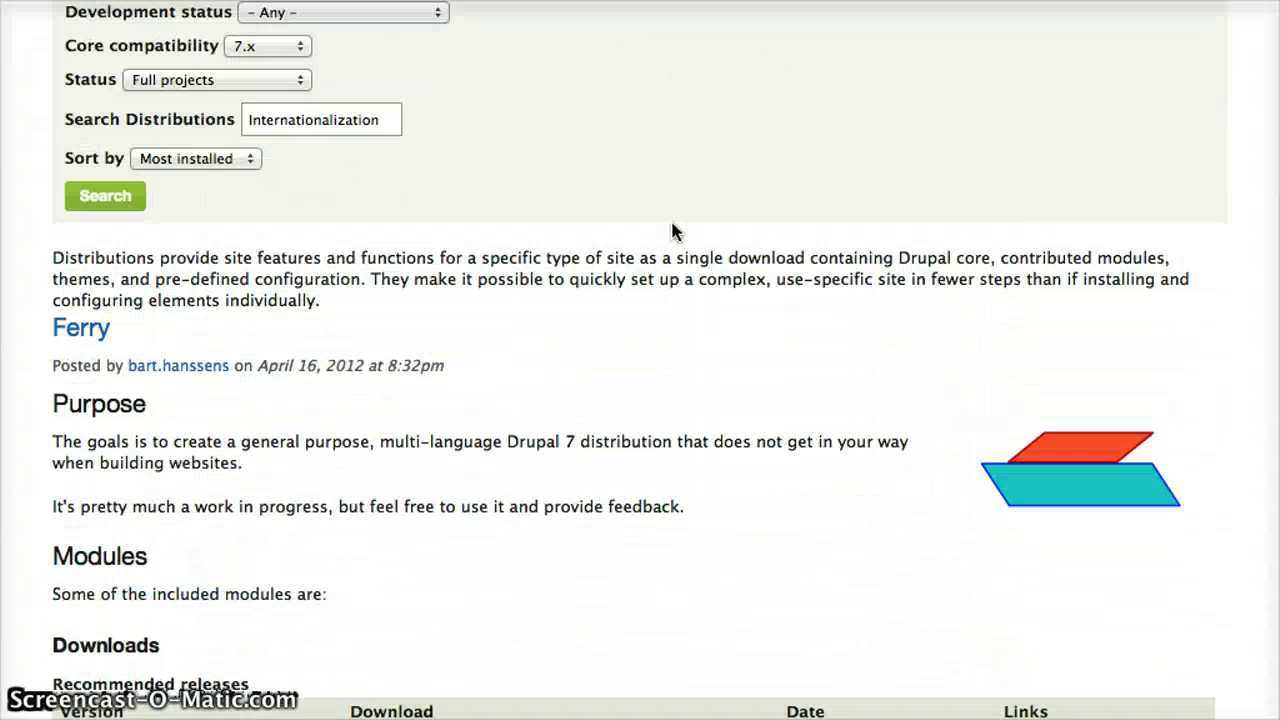
Open the Ferry distribution's code repository from its project page and display the file tree of the 7.x-1.x branch
left_click(80, 332)
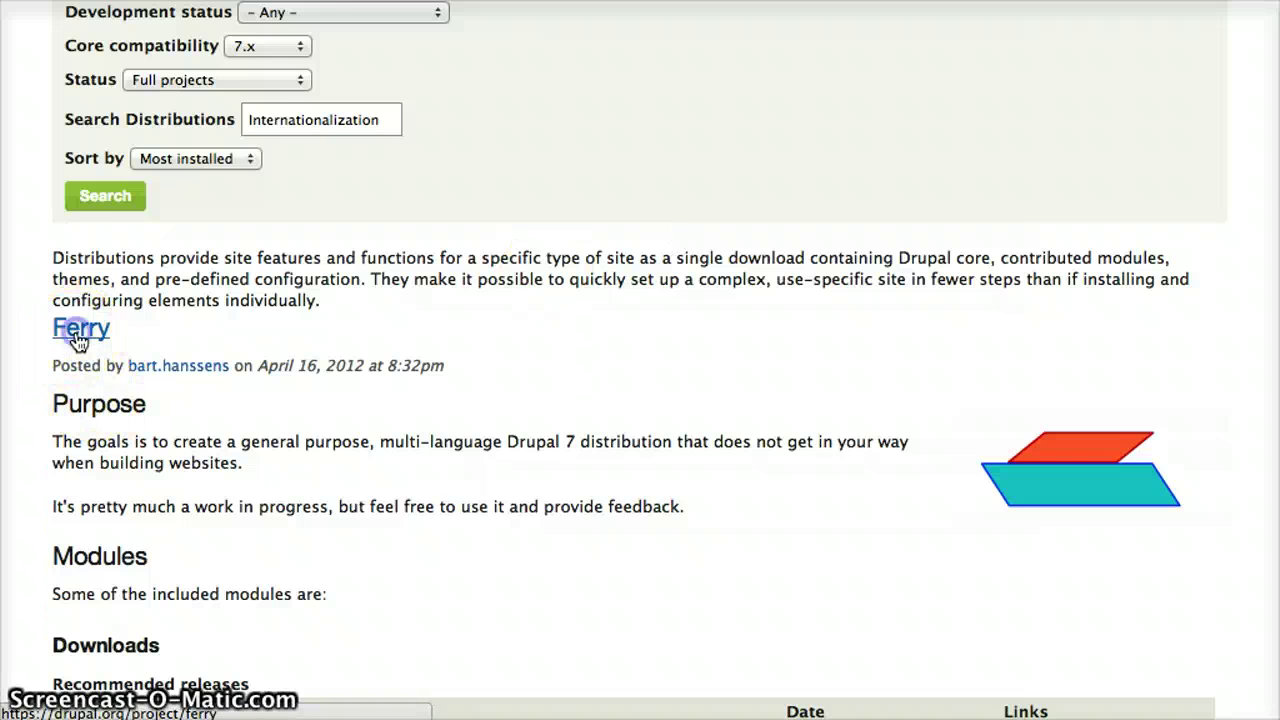
scroll(766, 443, "down", 5)
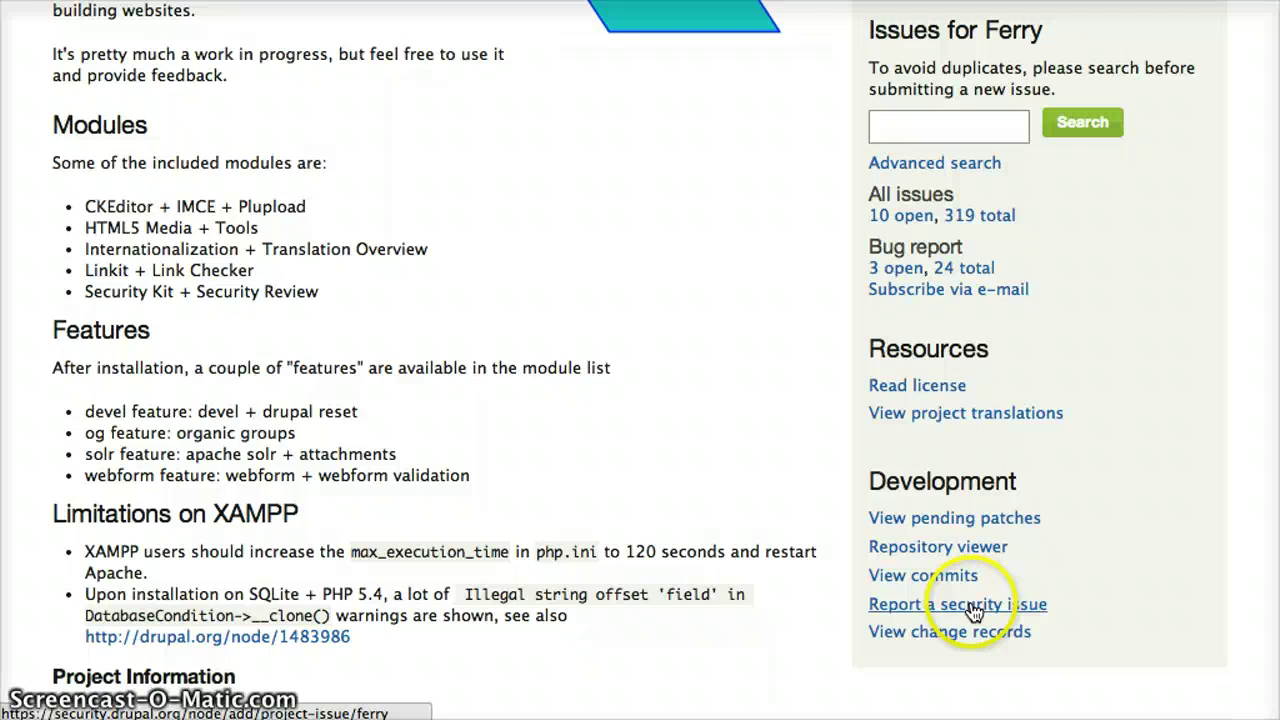
left_click(985, 547)
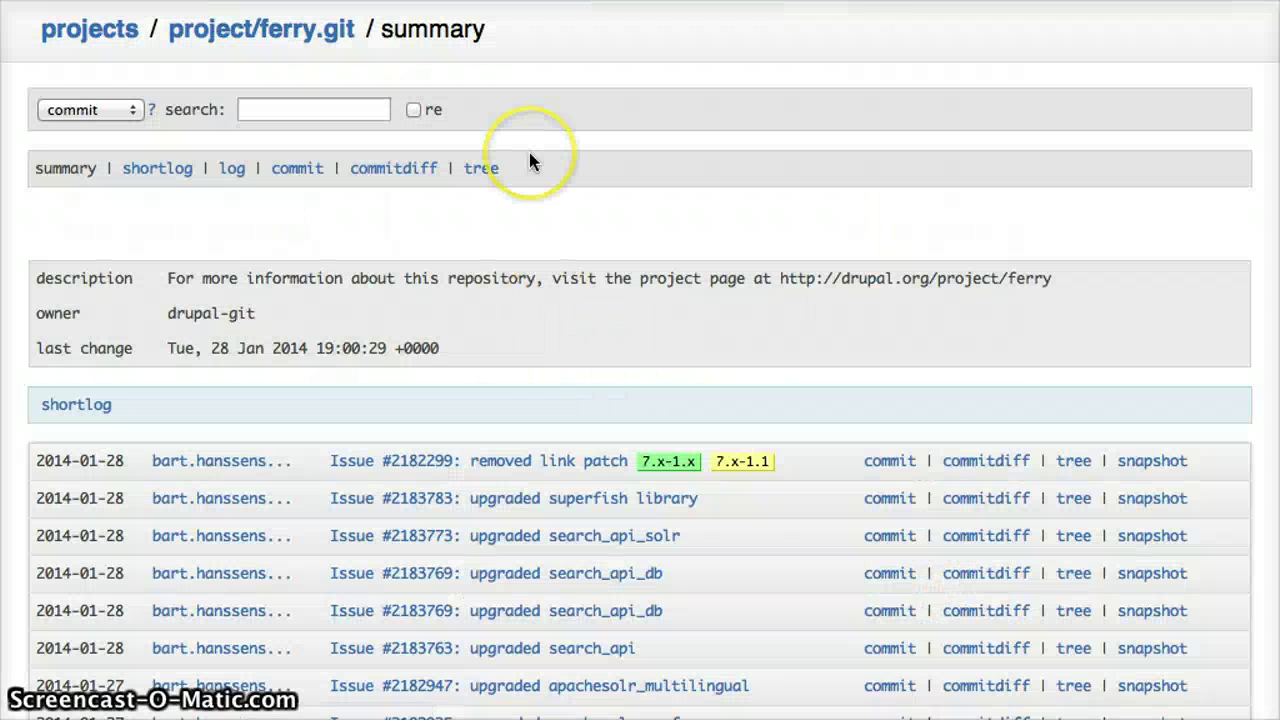
scroll(529, 162, "down", 20)
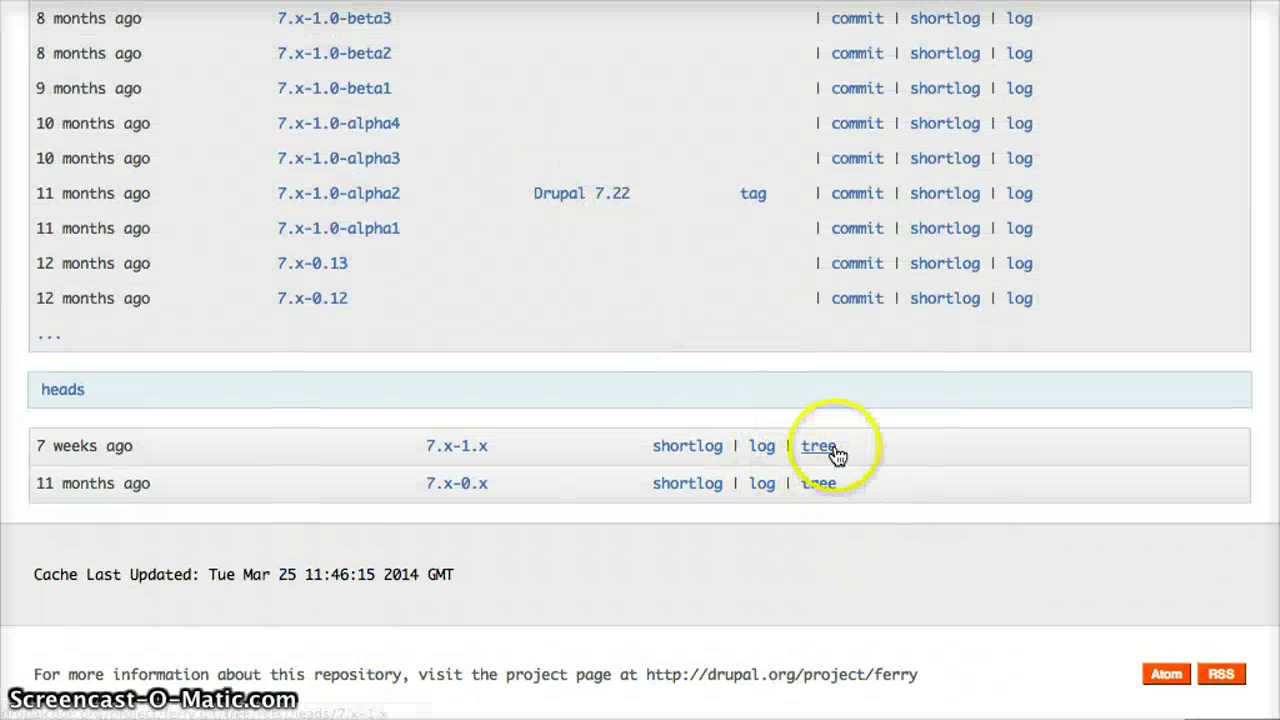
left_click(820, 446)
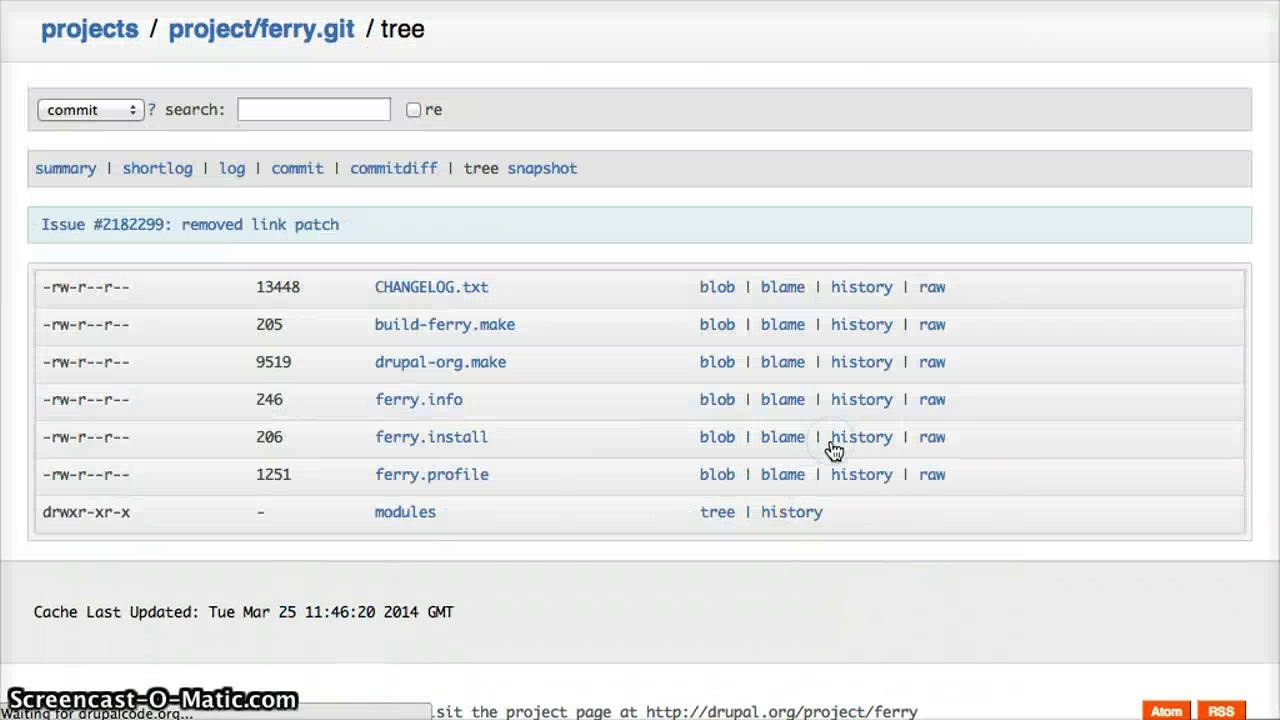
Open the ferry_i18n.info file in the repository's modules/features/ferry_i18n folder
left_click(412, 514)
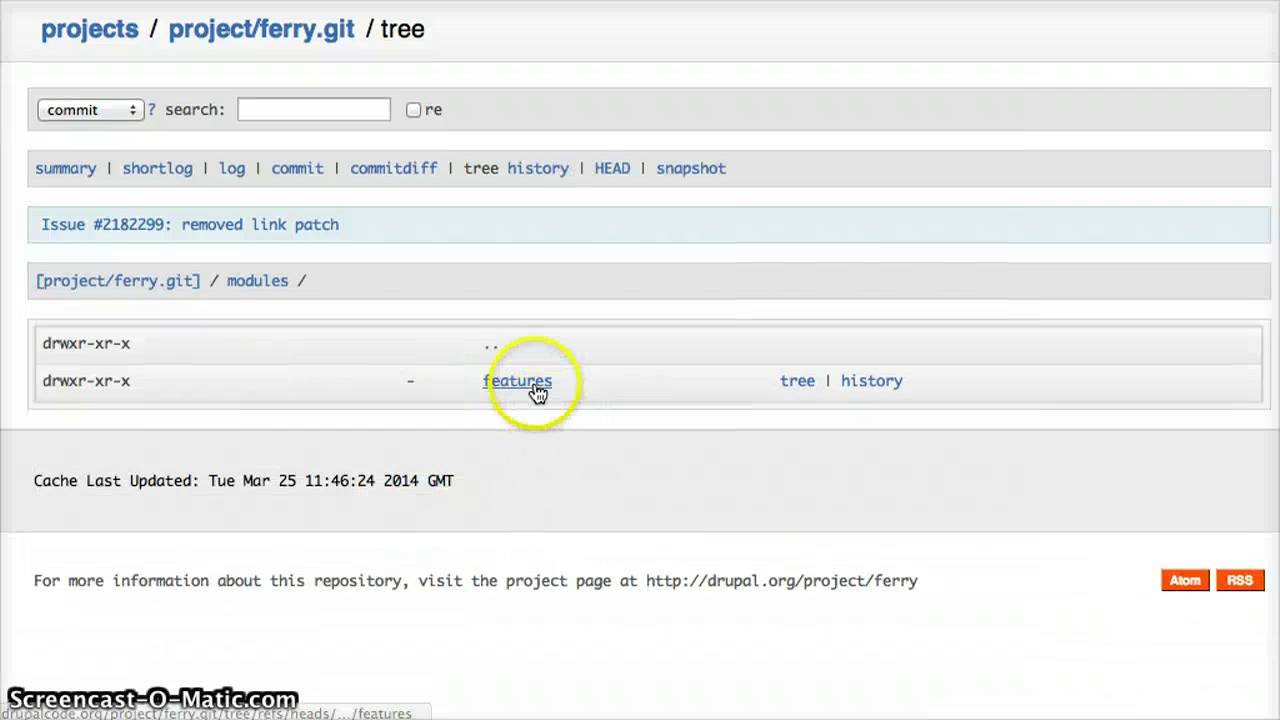
left_click(537, 390)
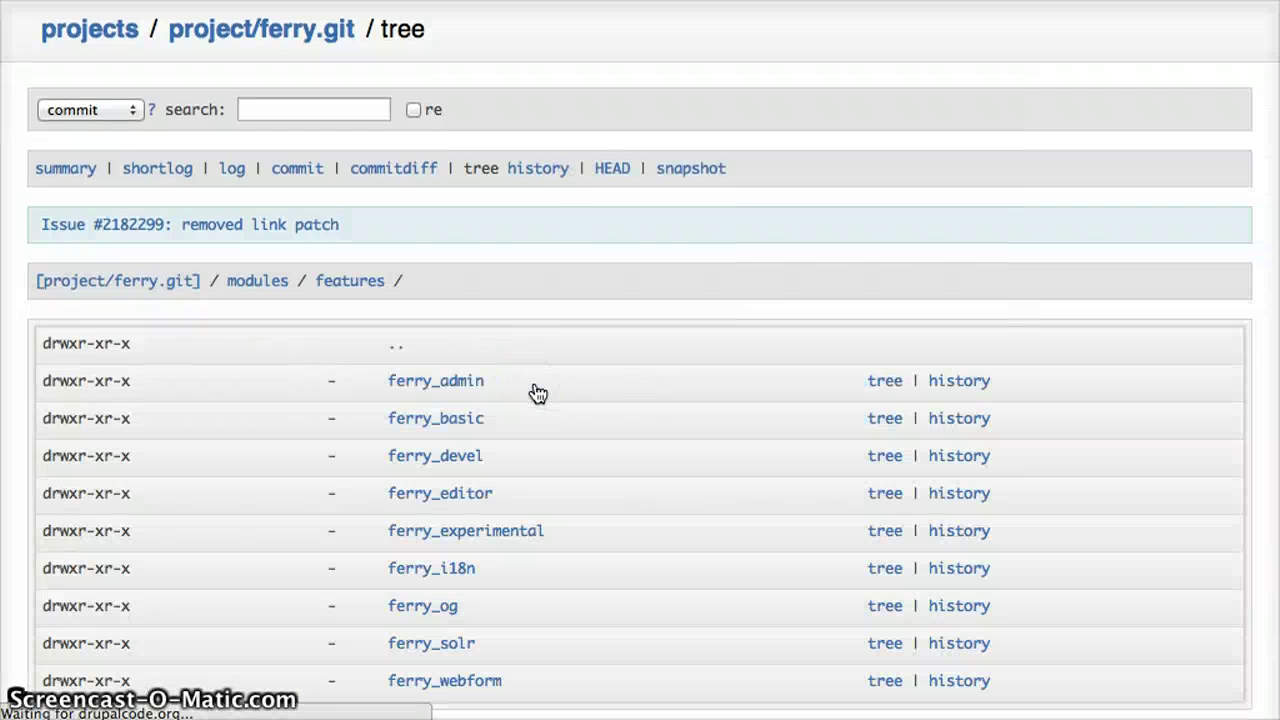
scroll(520, 480, "down", 2)
left_click(441, 509)
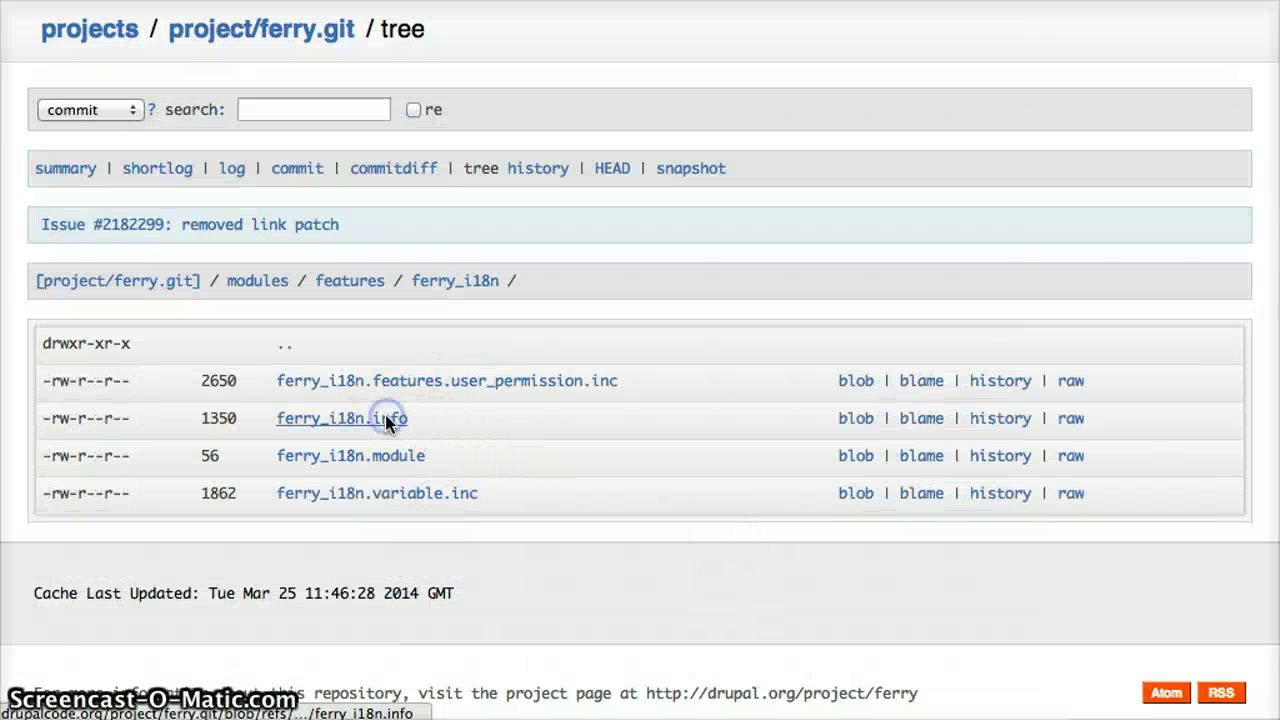
left_click(388, 420)
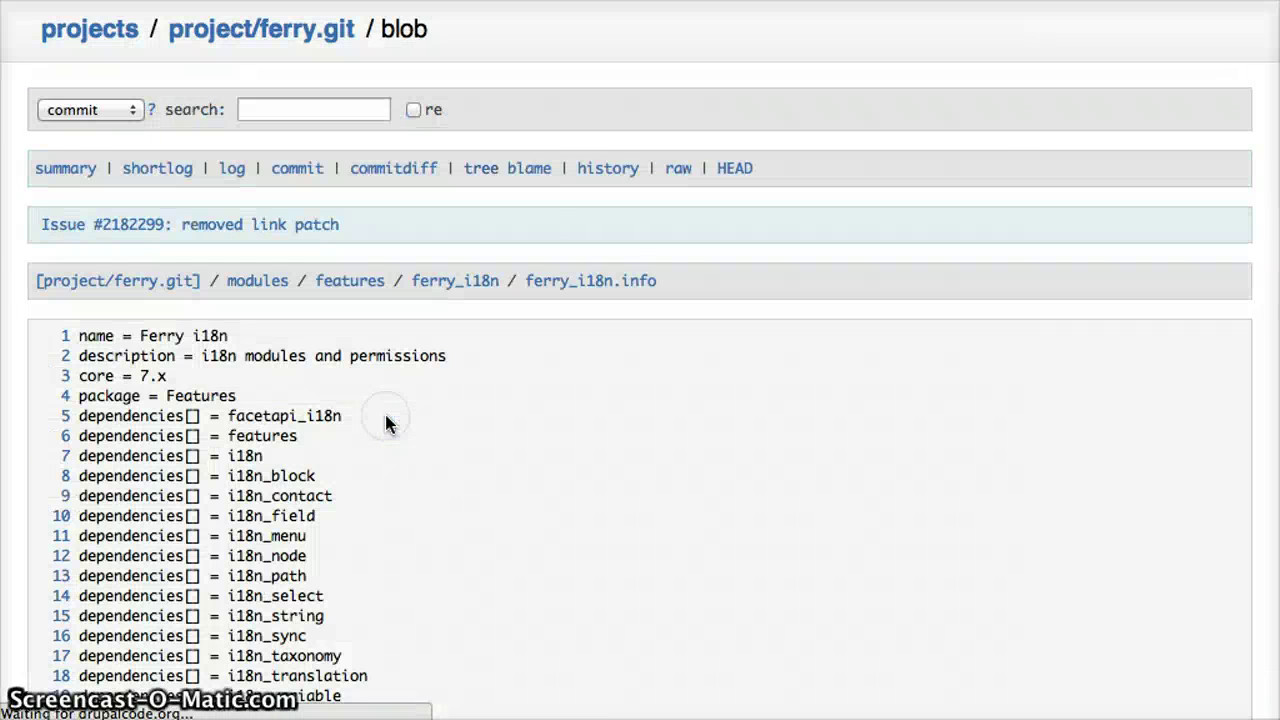
Examine the module dependencies in ferry_i18n.info, highlighting lang_dropdown and languageicons
scroll(450, 425, "down", 7)
scroll(449, 426, "down", 2)
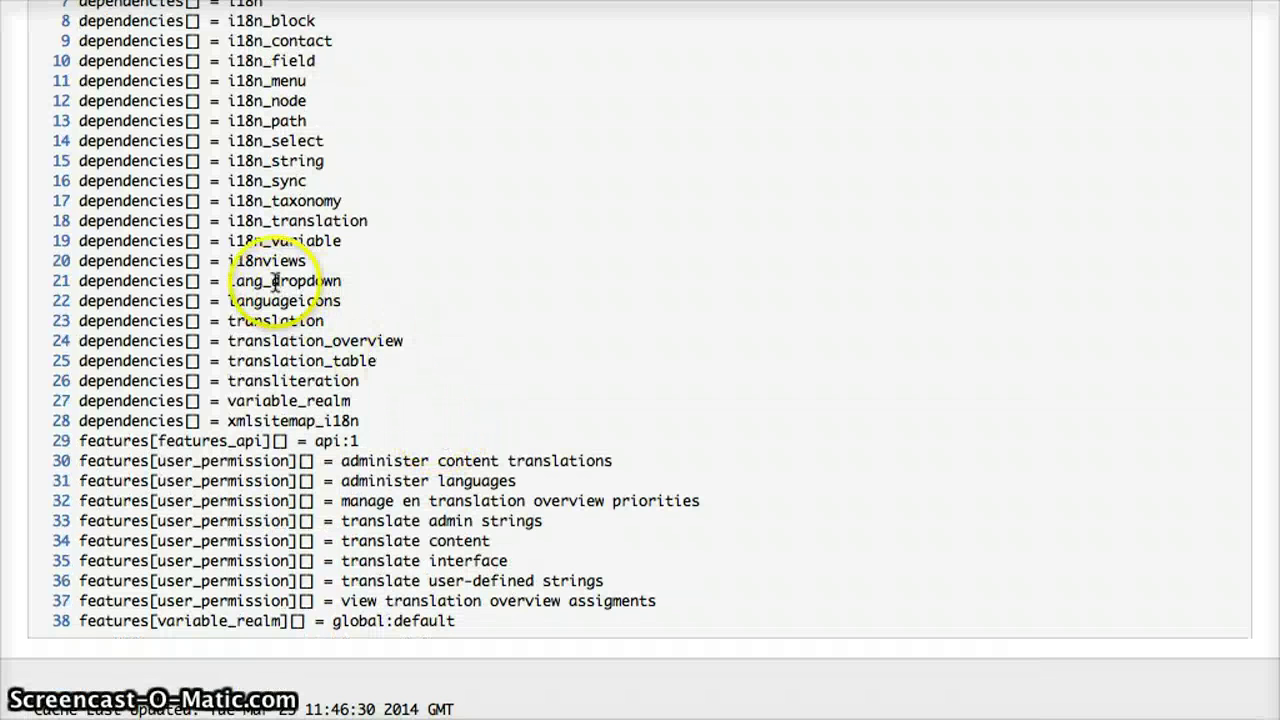
double_click(267, 281)
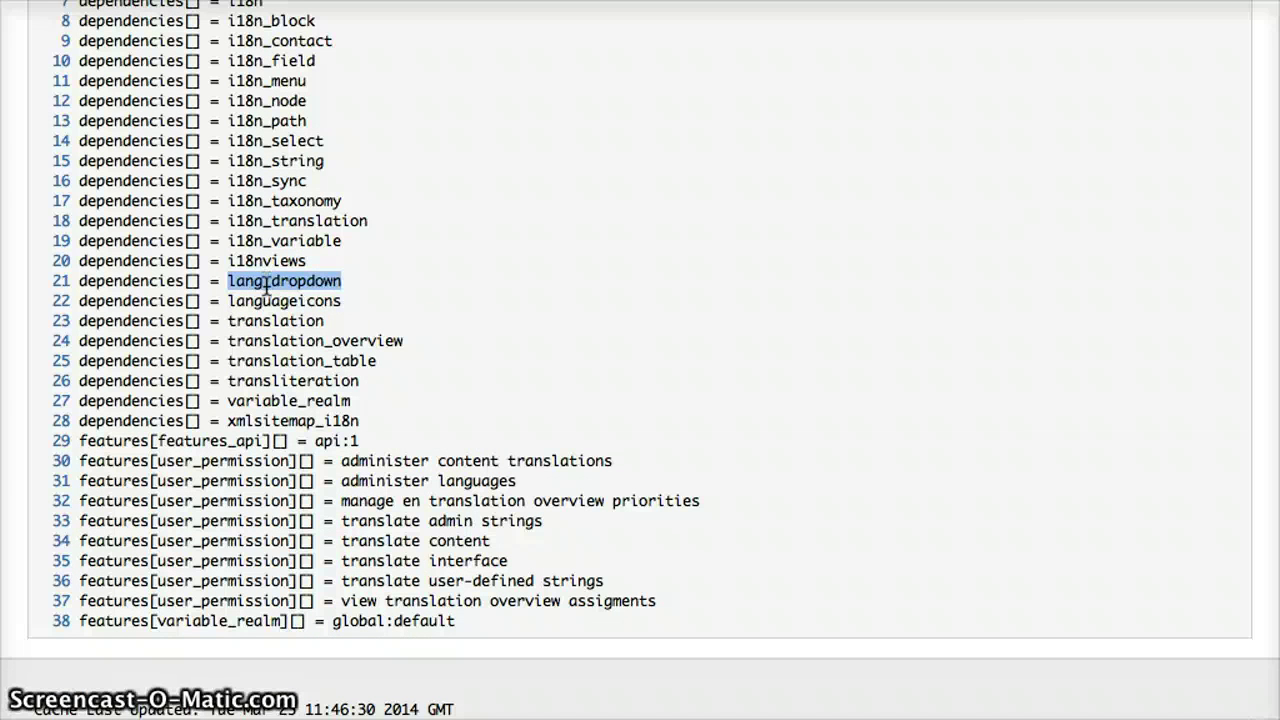
double_click(268, 301)
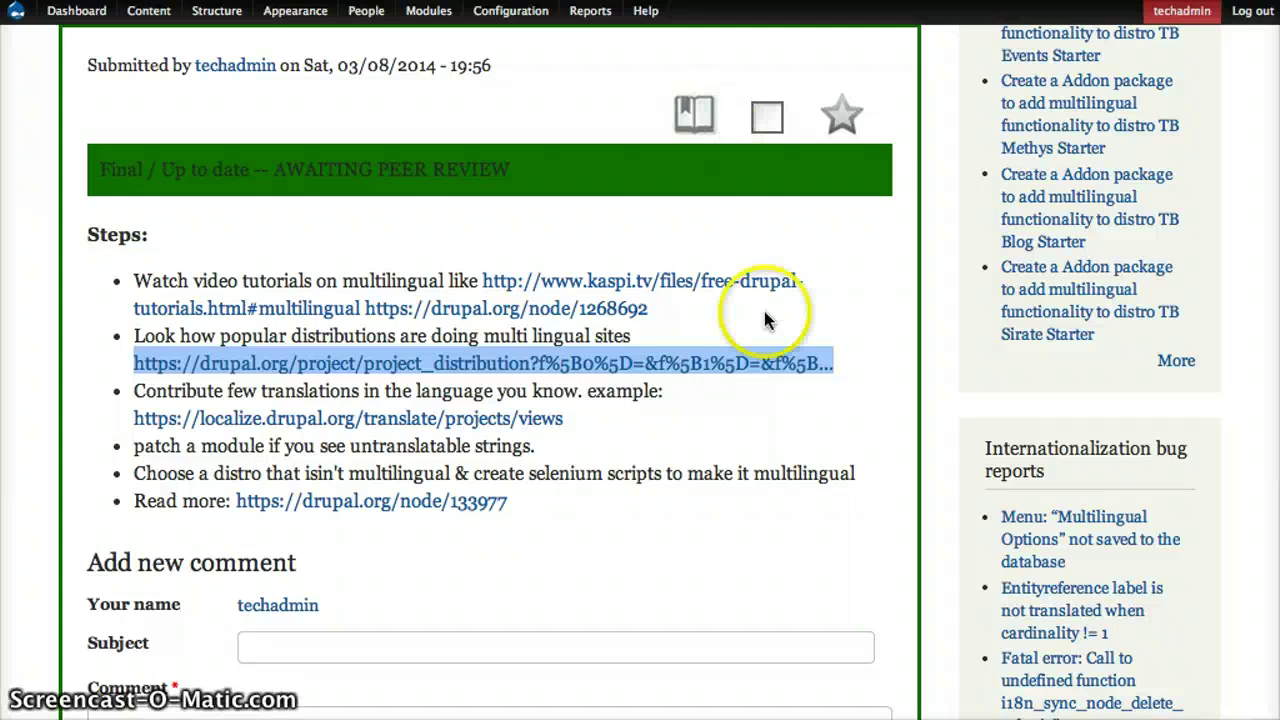
View the Views project translations page linked in the lesson in a new tab, and return to the lesson steps
scroll(763, 307, "down", 1)
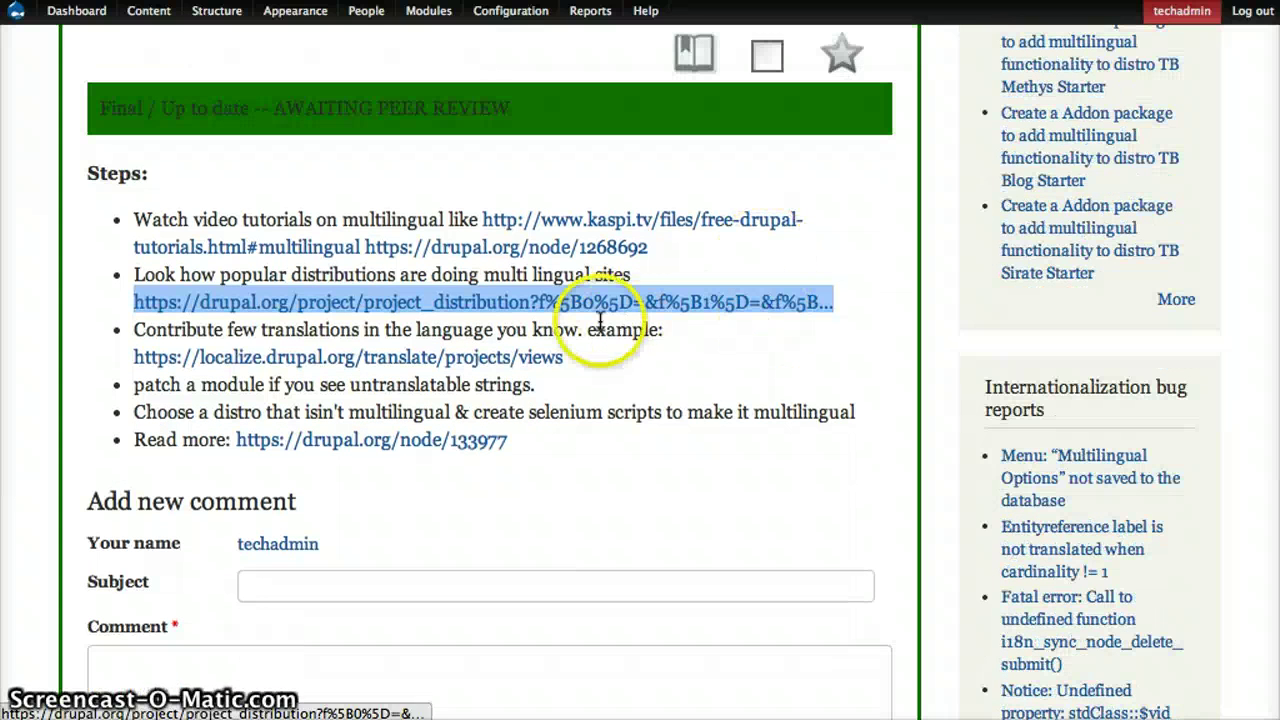
left_click(540, 333)
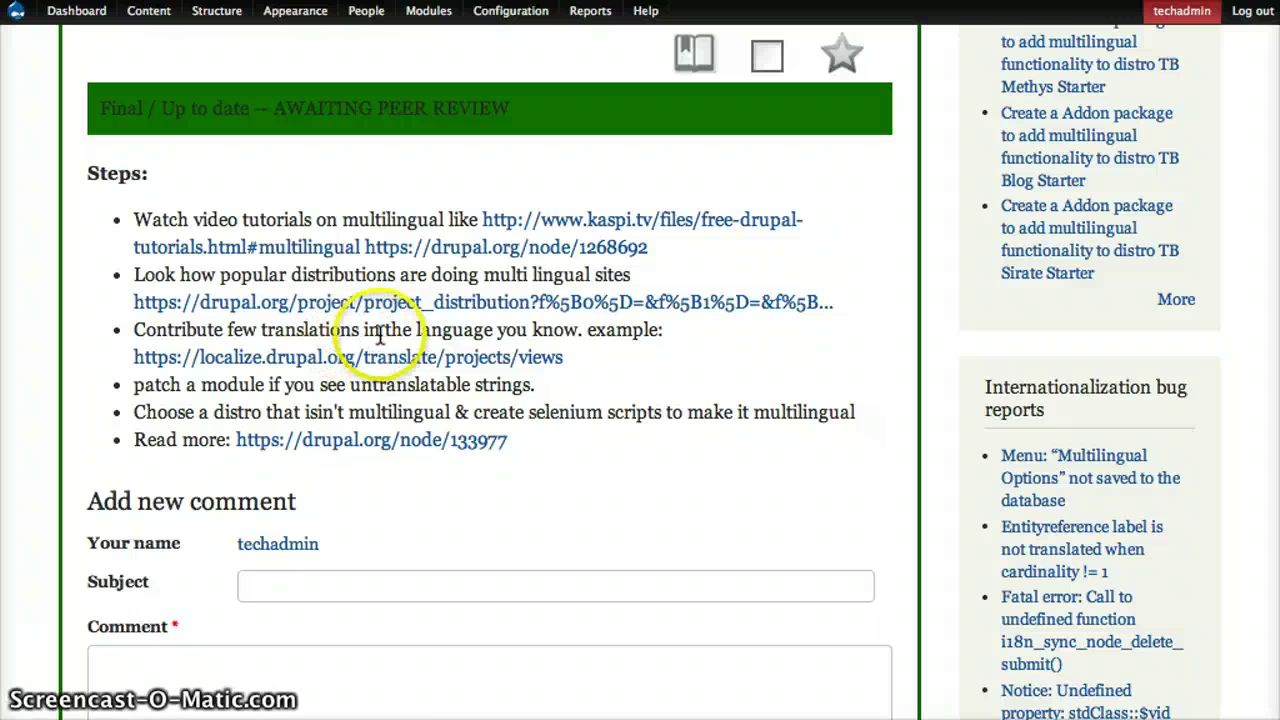
right_click(506, 360)
left_click(538, 372)
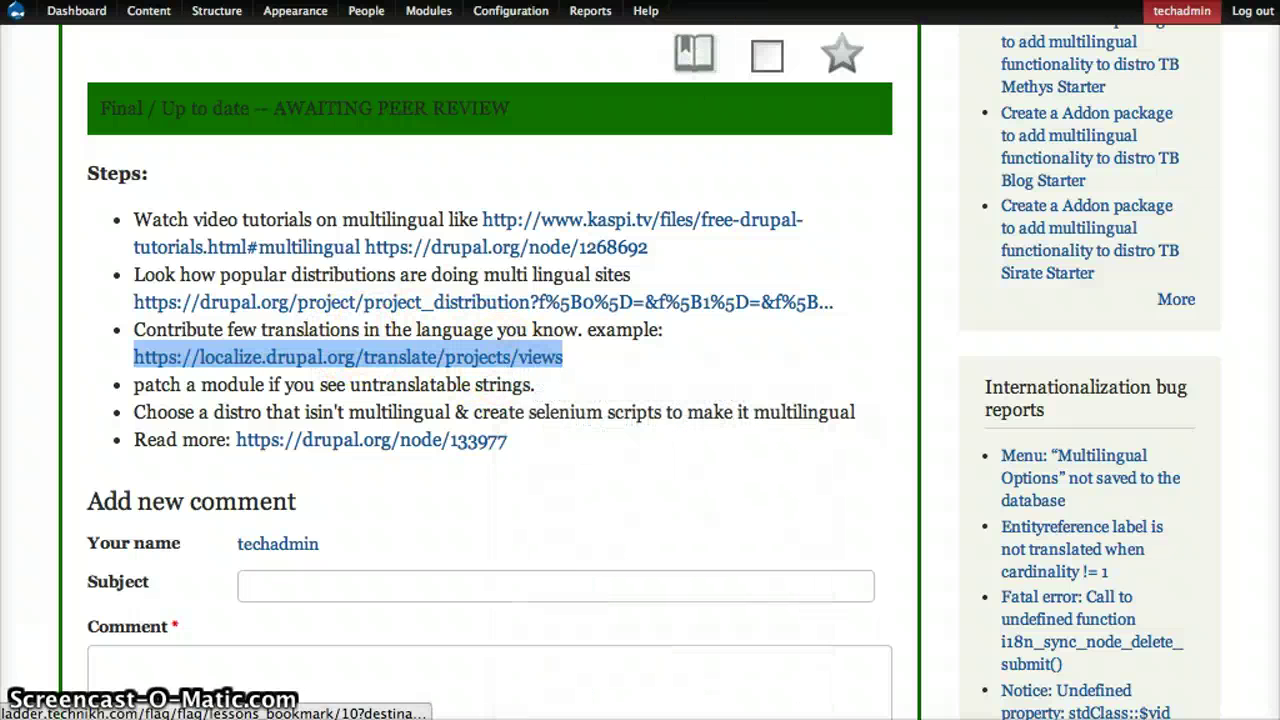
key("ctrl+Tab")
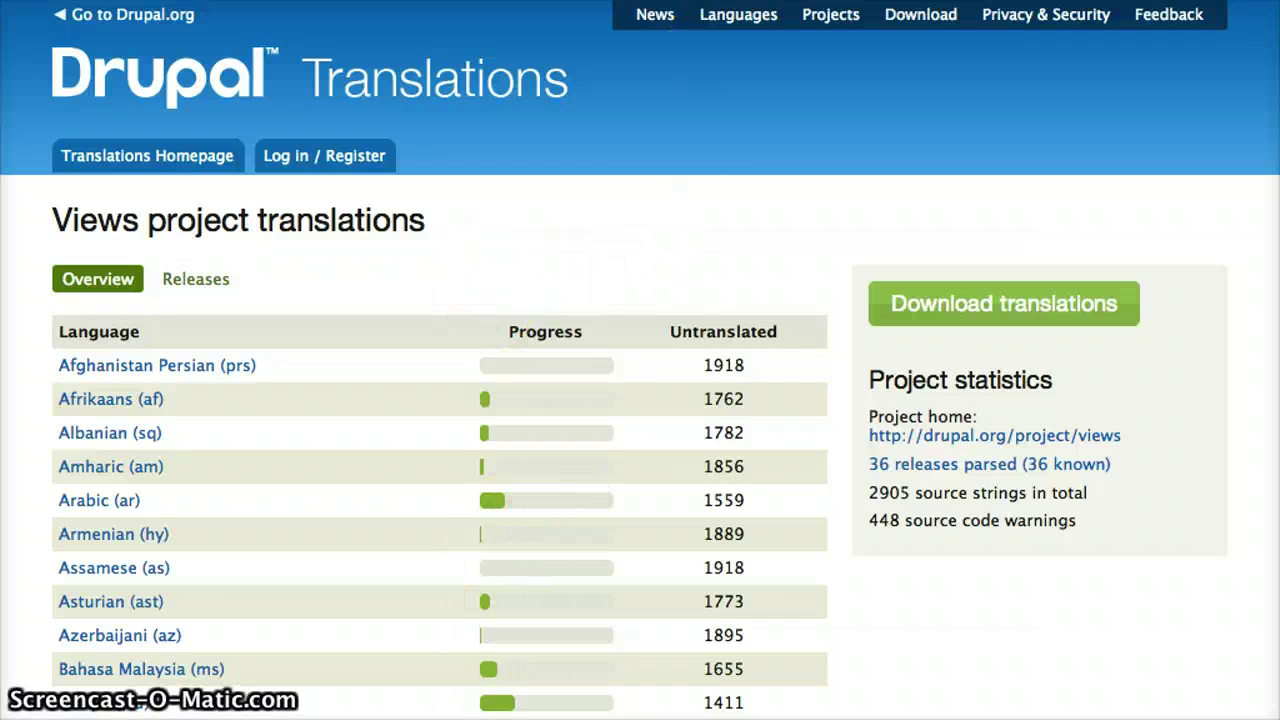
key("ctrl+w")
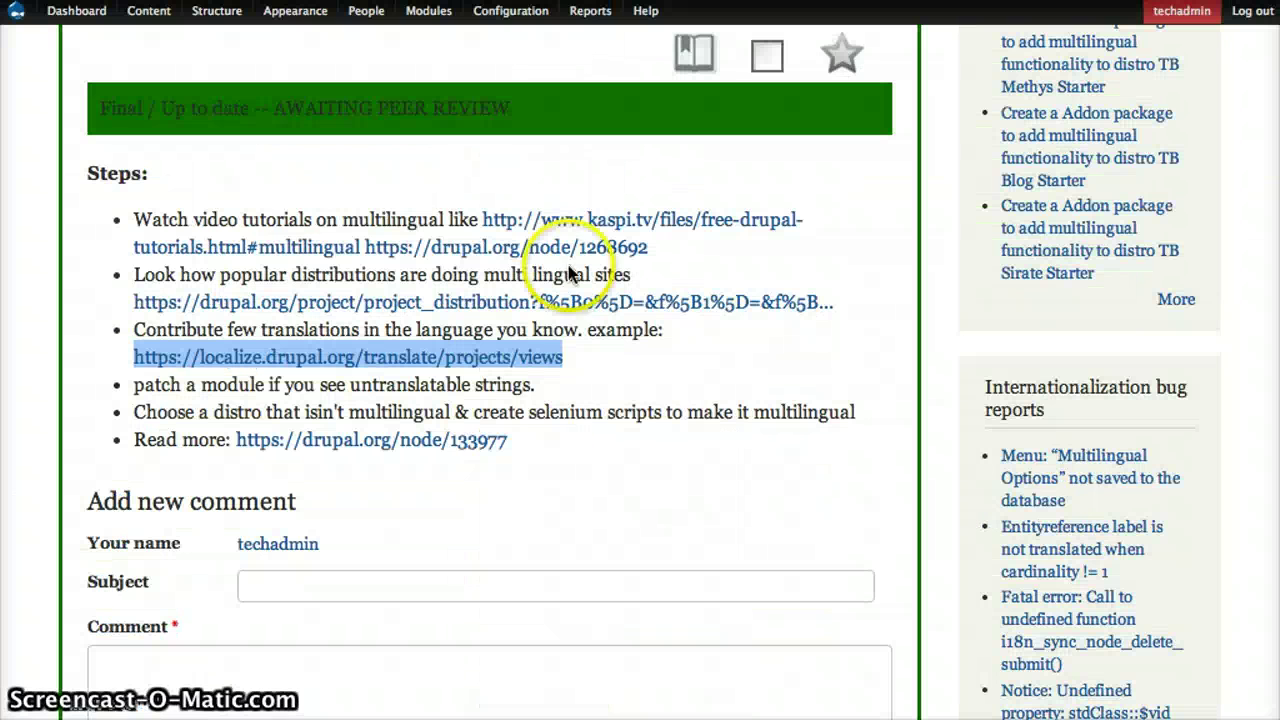
left_click(688, 400)
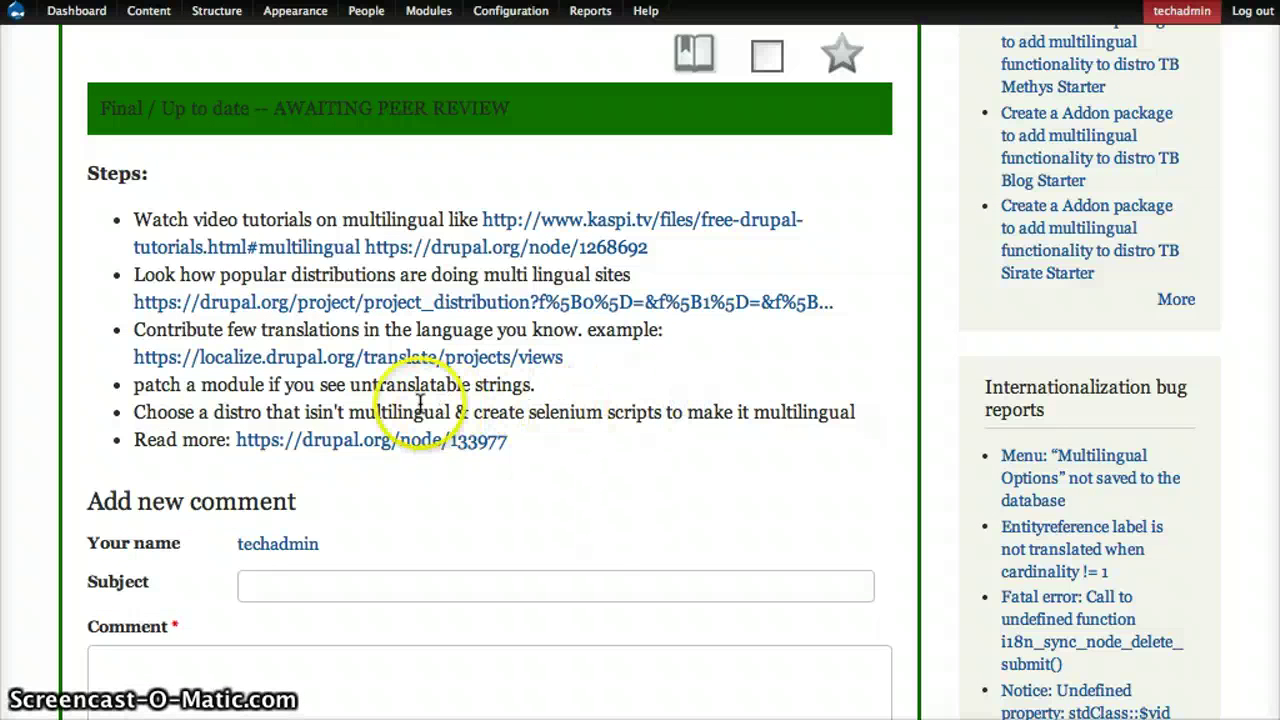
left_click(588, 420)
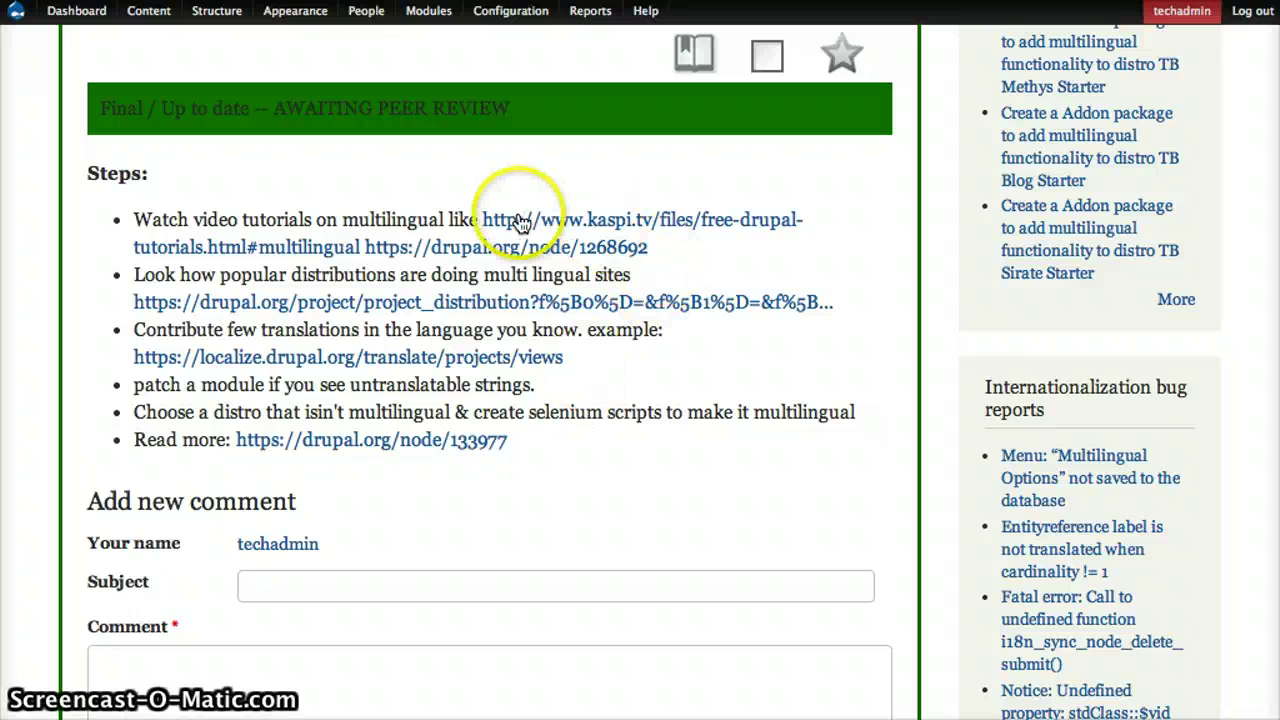
left_click(688, 414)
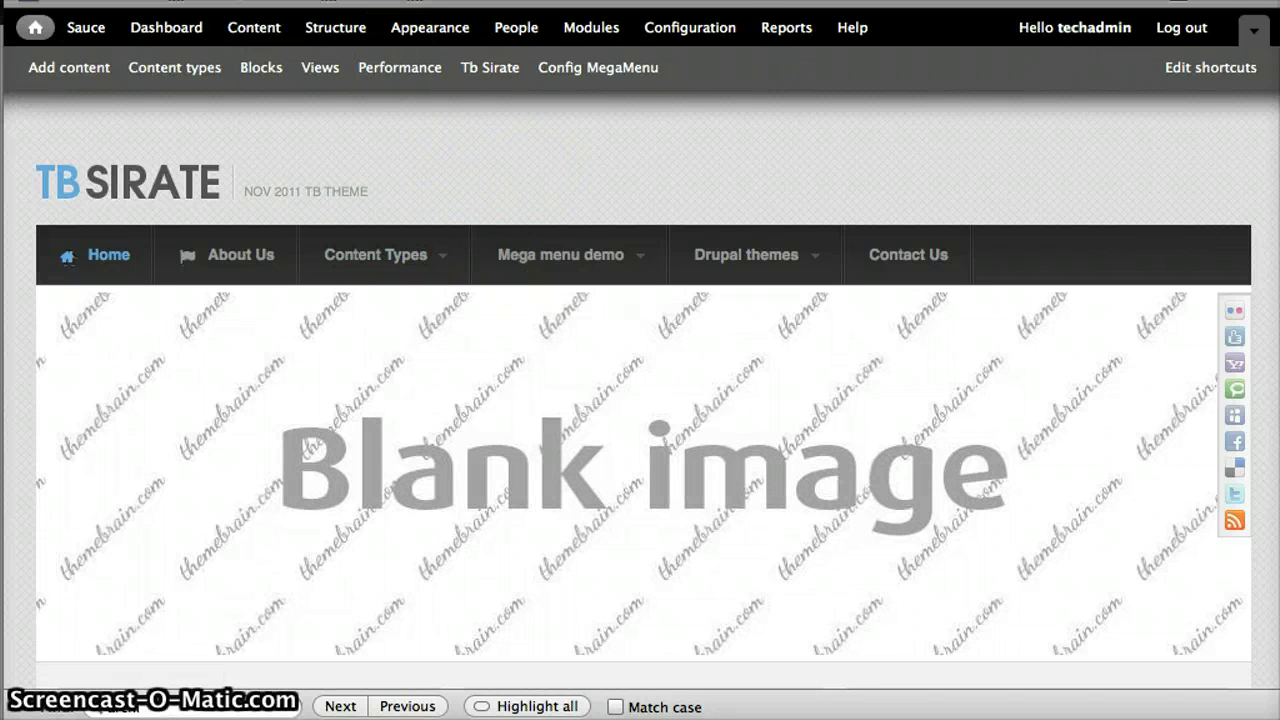
Open Selenium IDE on the TB Sirate development site and start recording
left_click(456, 2)
left_click(480, 2)
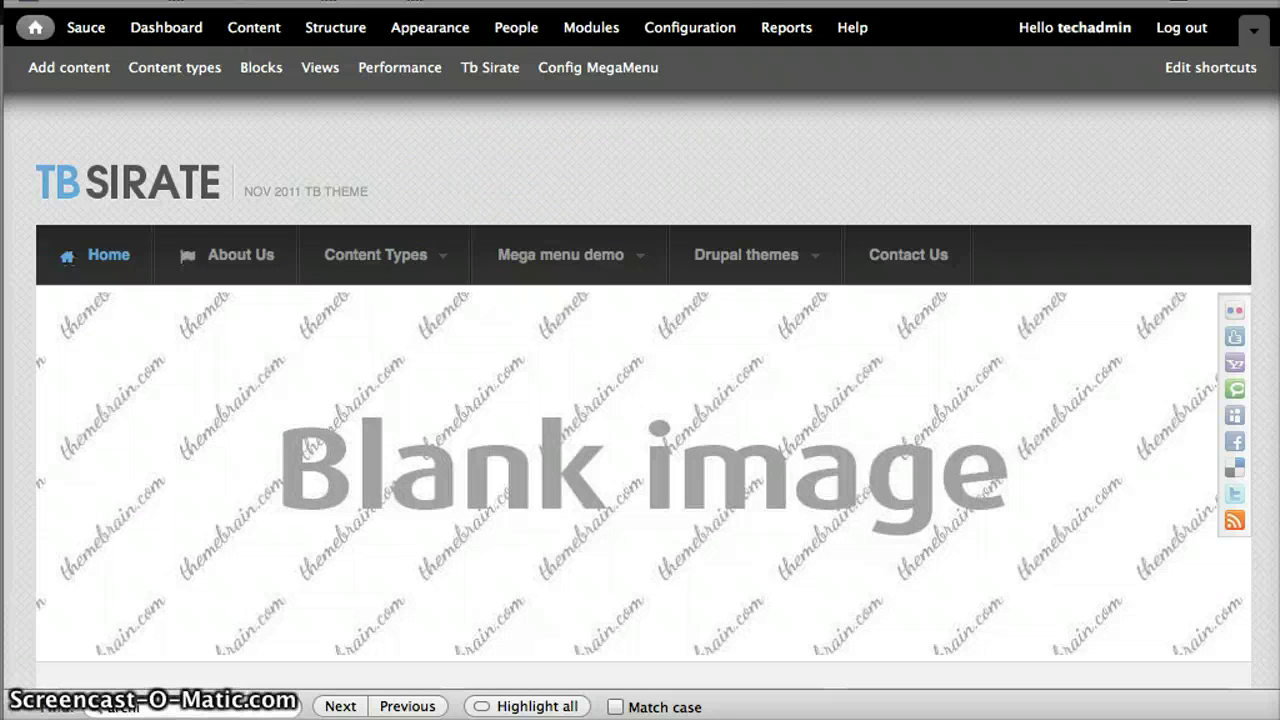
left_click(456, 2)
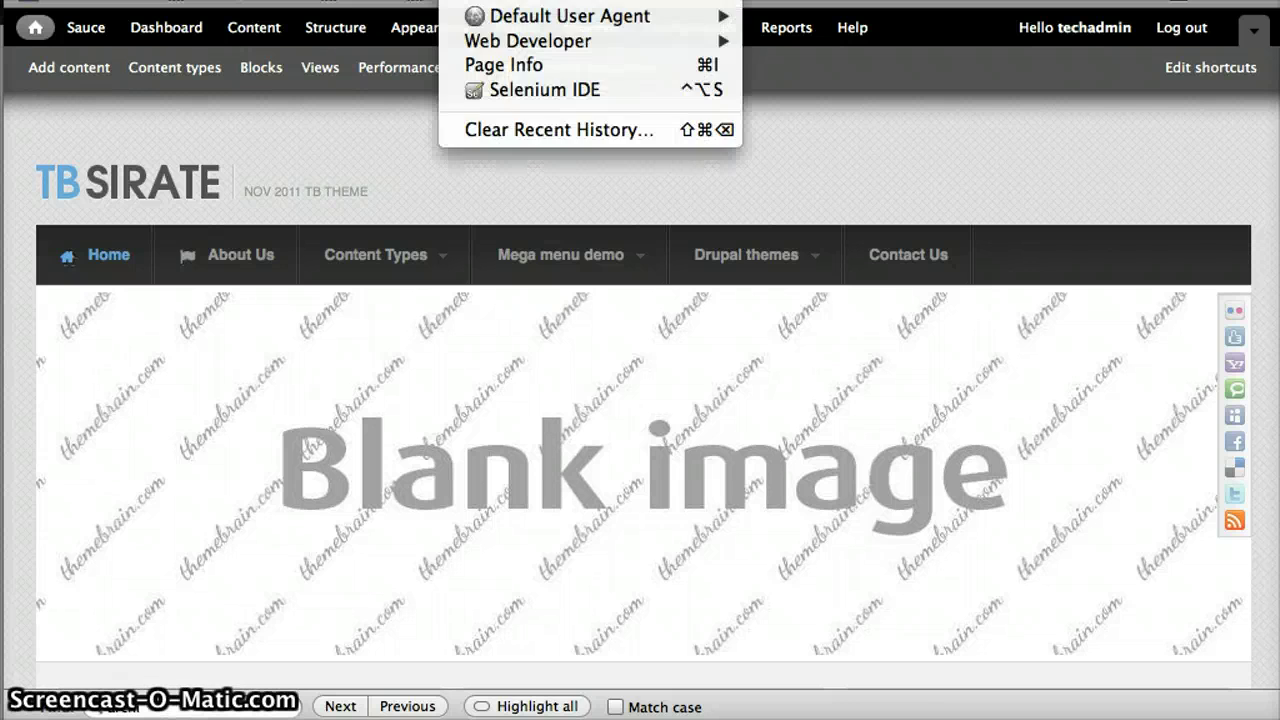
left_click(506, 106)
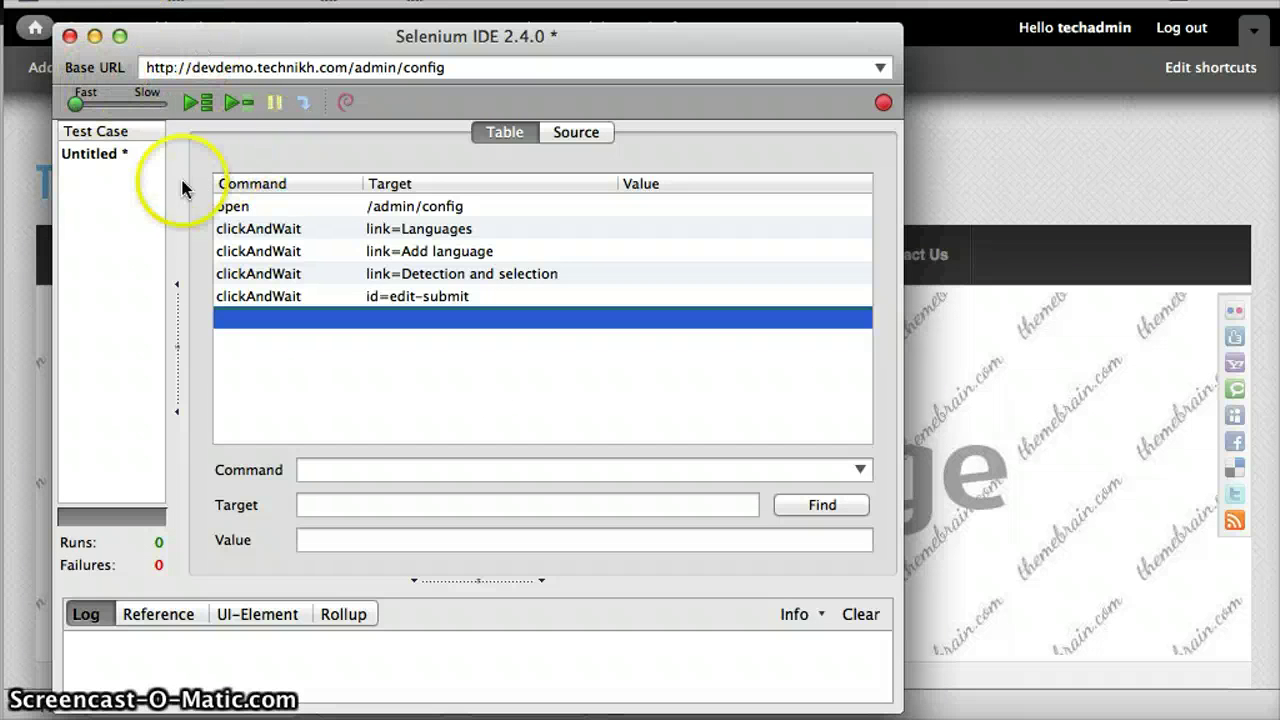
left_click(883, 102)
left_click(970, 129)
Find "region" on the site's Configuration page and open the Languages settings
left_click(516, 342)
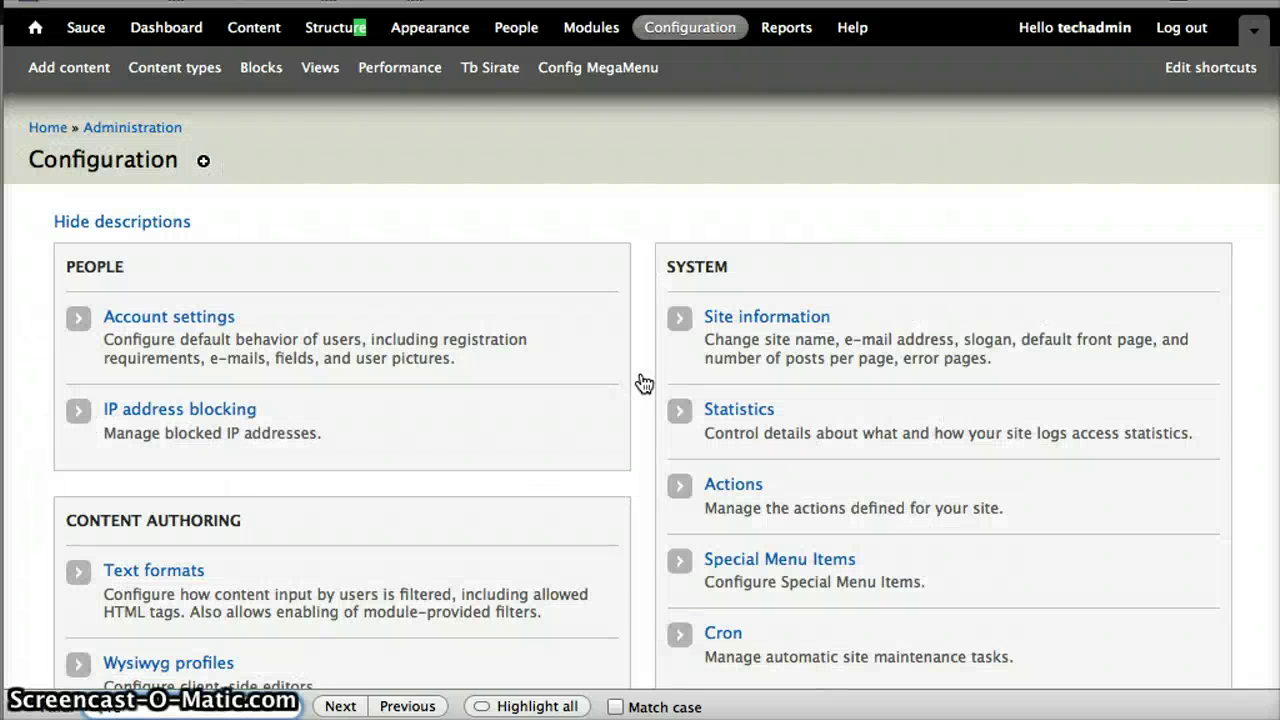
type("gion")
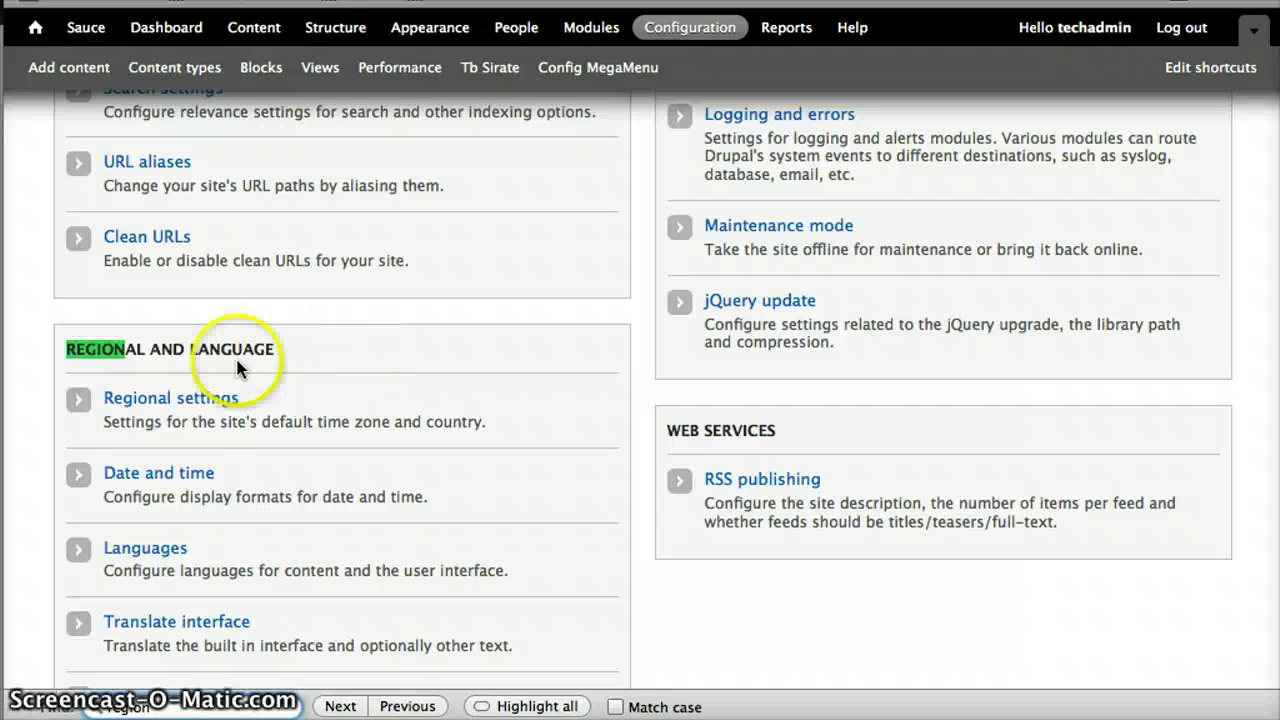
left_click(171, 553)
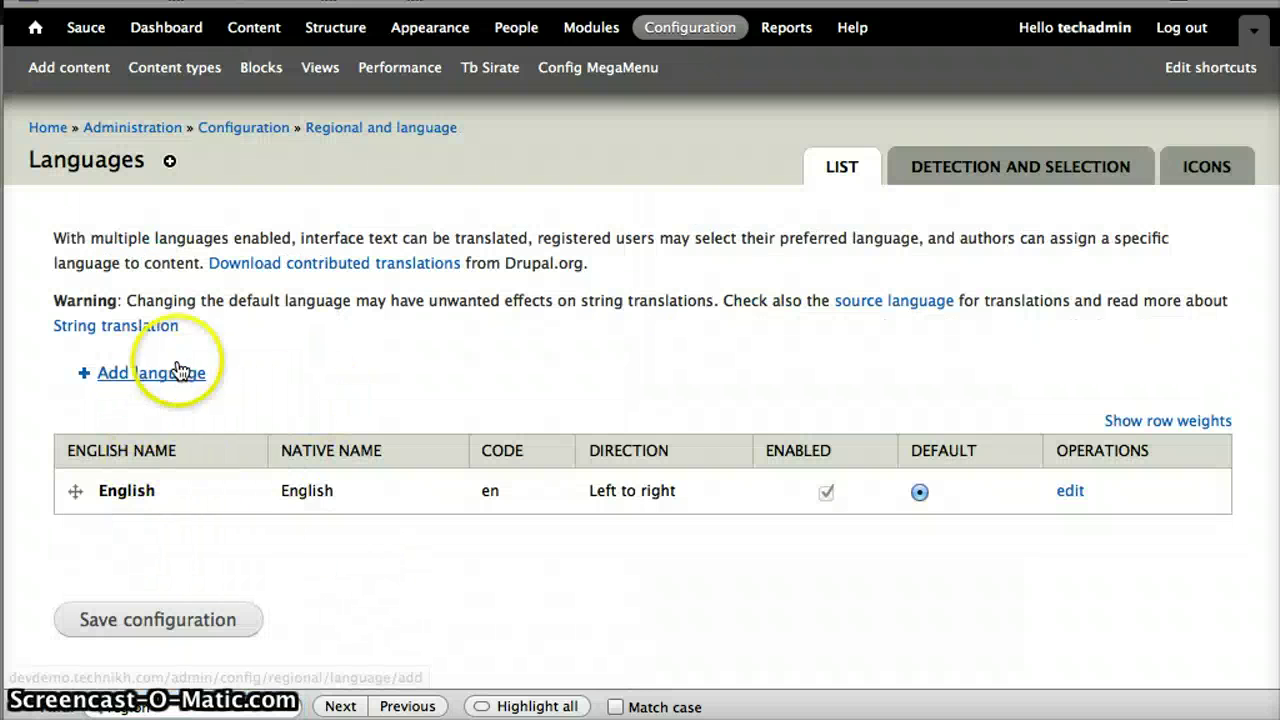
Enable the URL method in the language Detection and Selection settings and save them
left_click(980, 166)
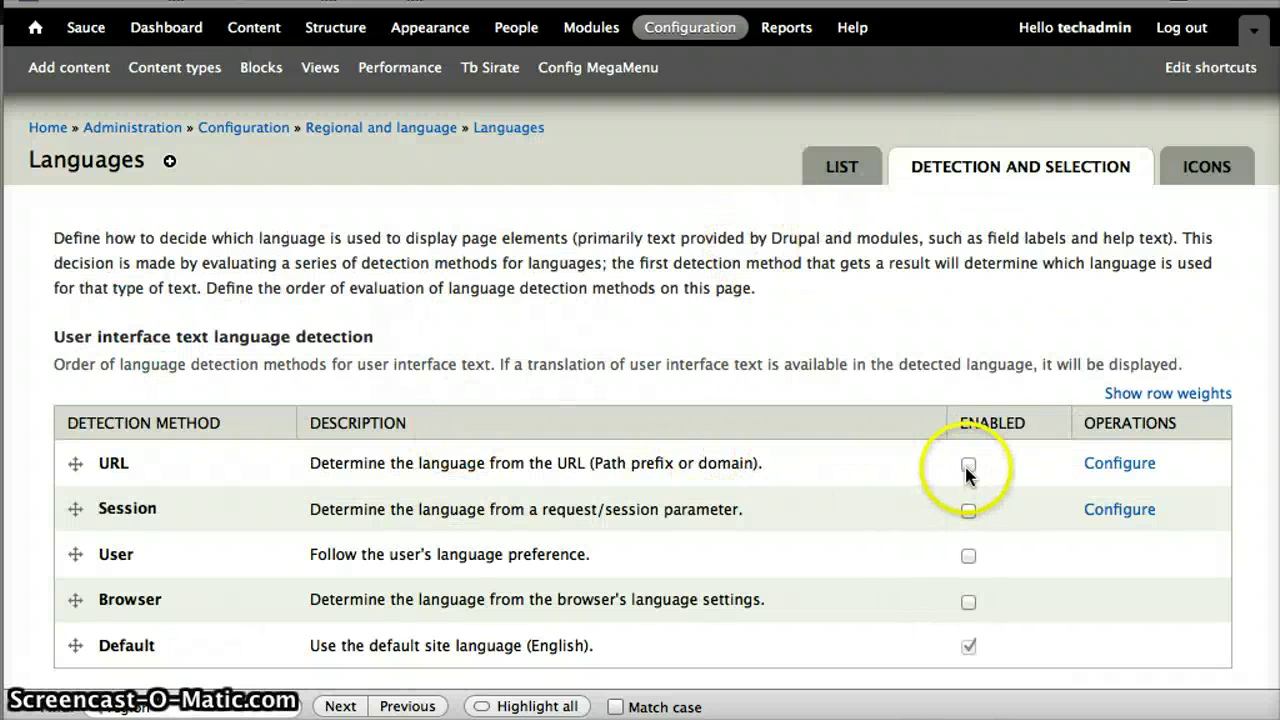
left_click(968, 465)
scroll(634, 509, "down", 3)
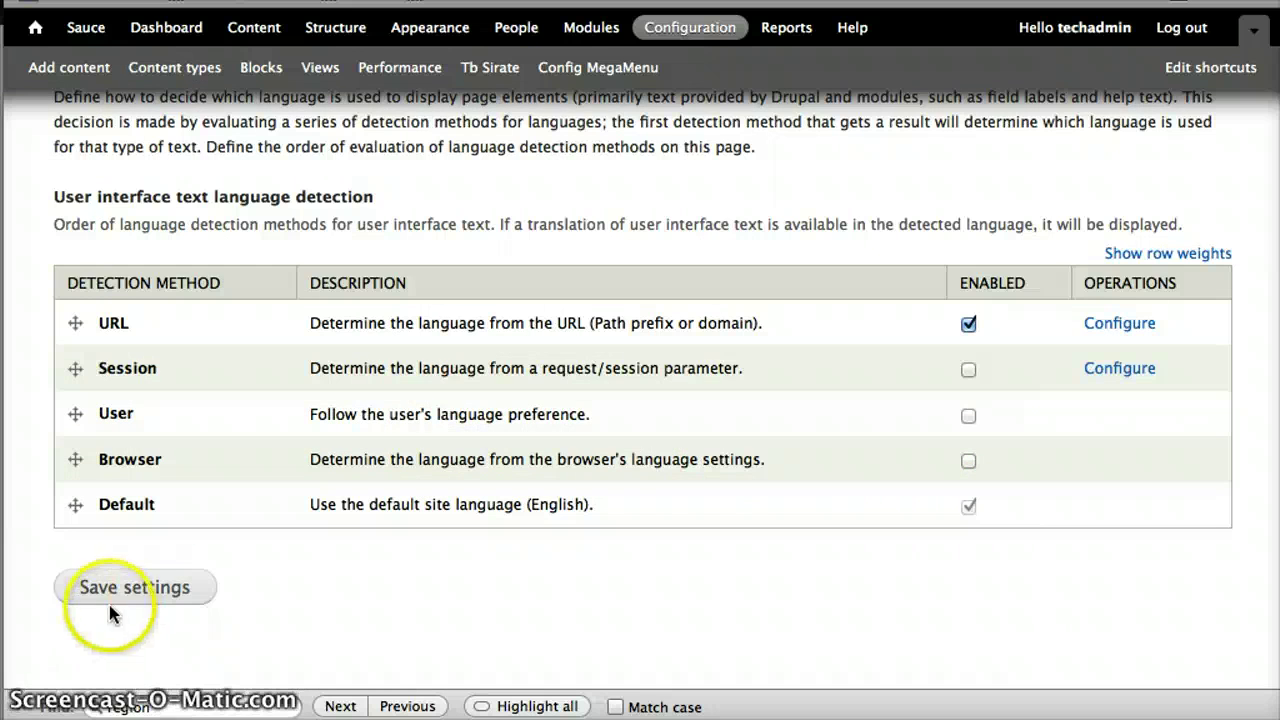
left_click(100, 590)
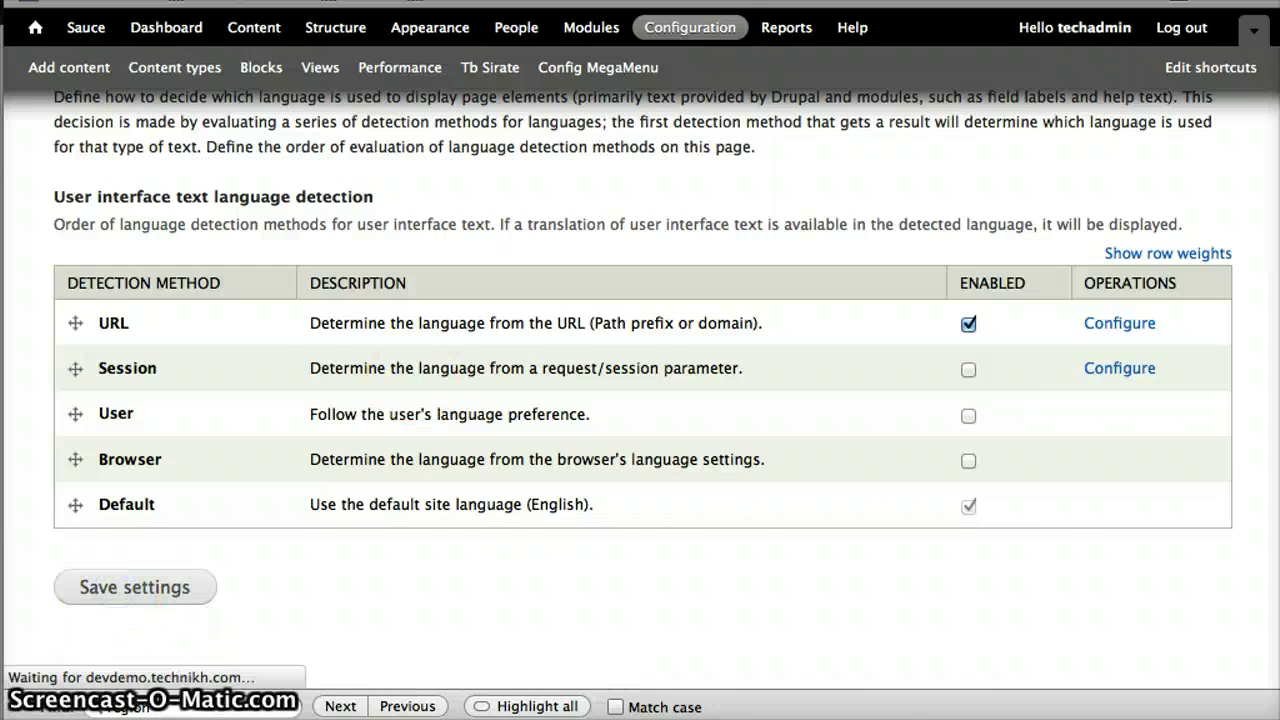
Bring up Selenium IDE with the recorded commands, stop the recording and return to the browser
left_click(460, 0)
left_click(492, 89)
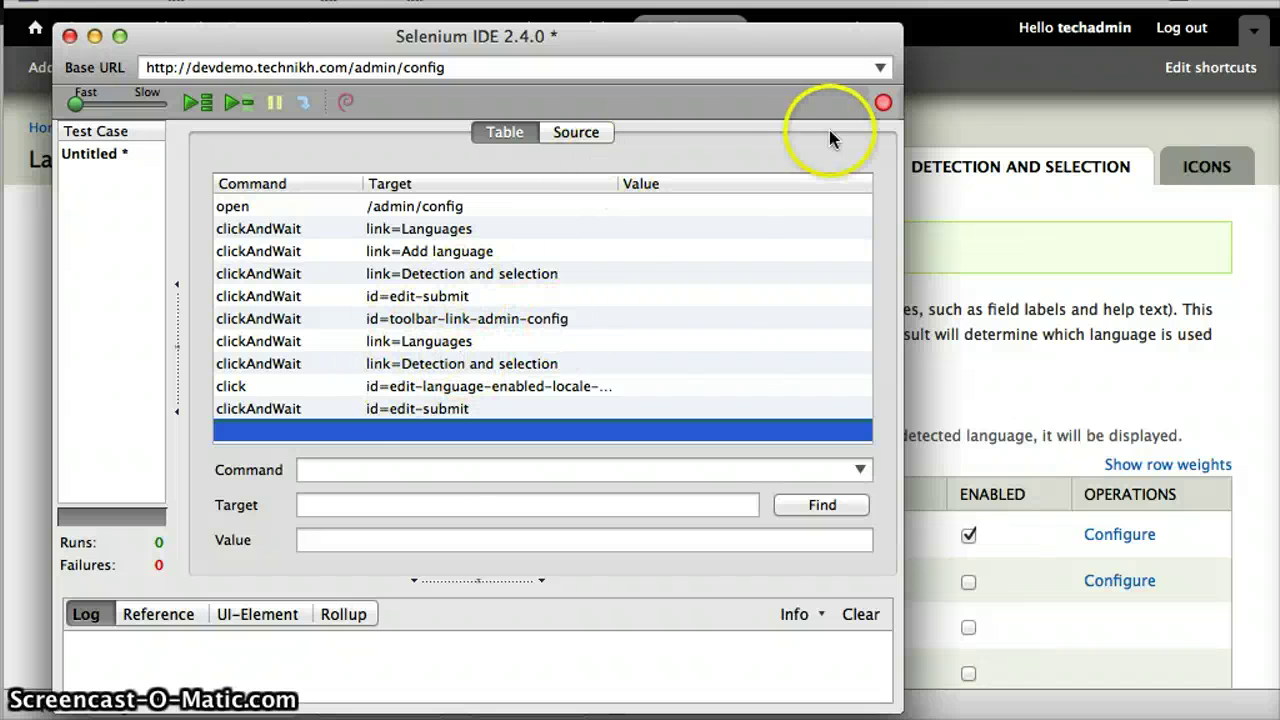
left_click(882, 104)
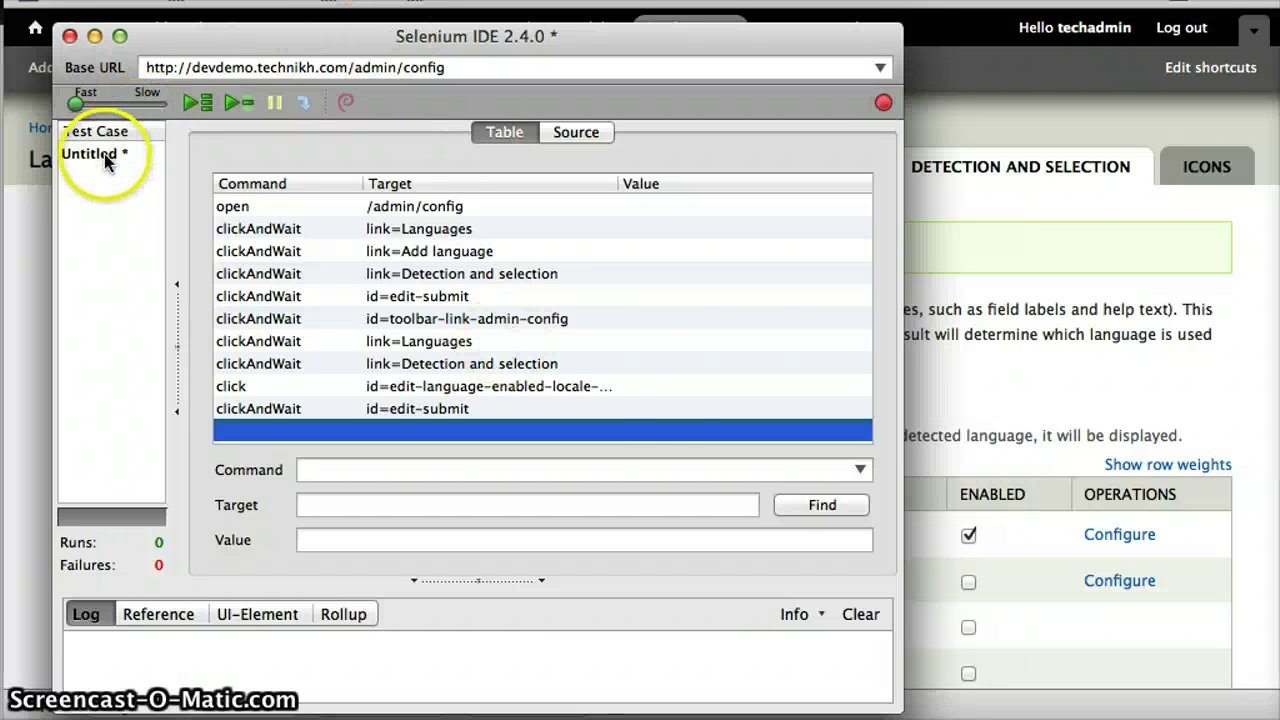
left_click(1188, 393)
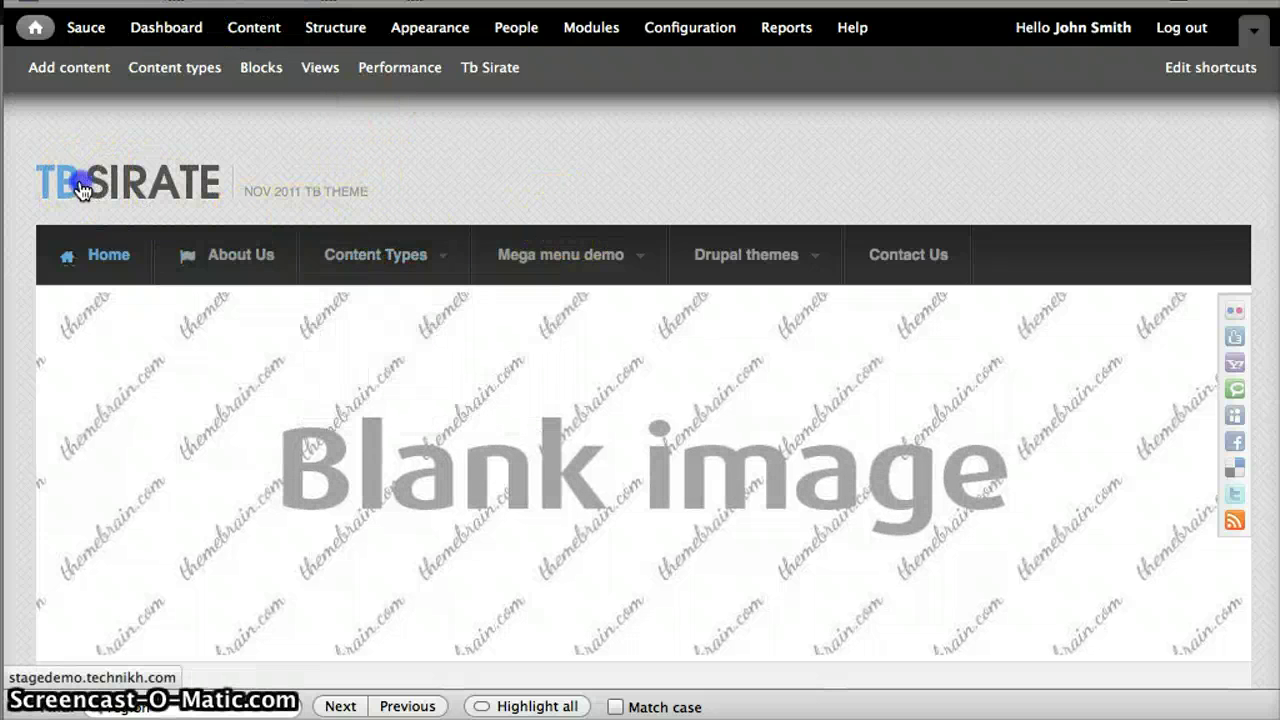
Open the Sauce administration page on the stagedemo site
left_click(117, 133)
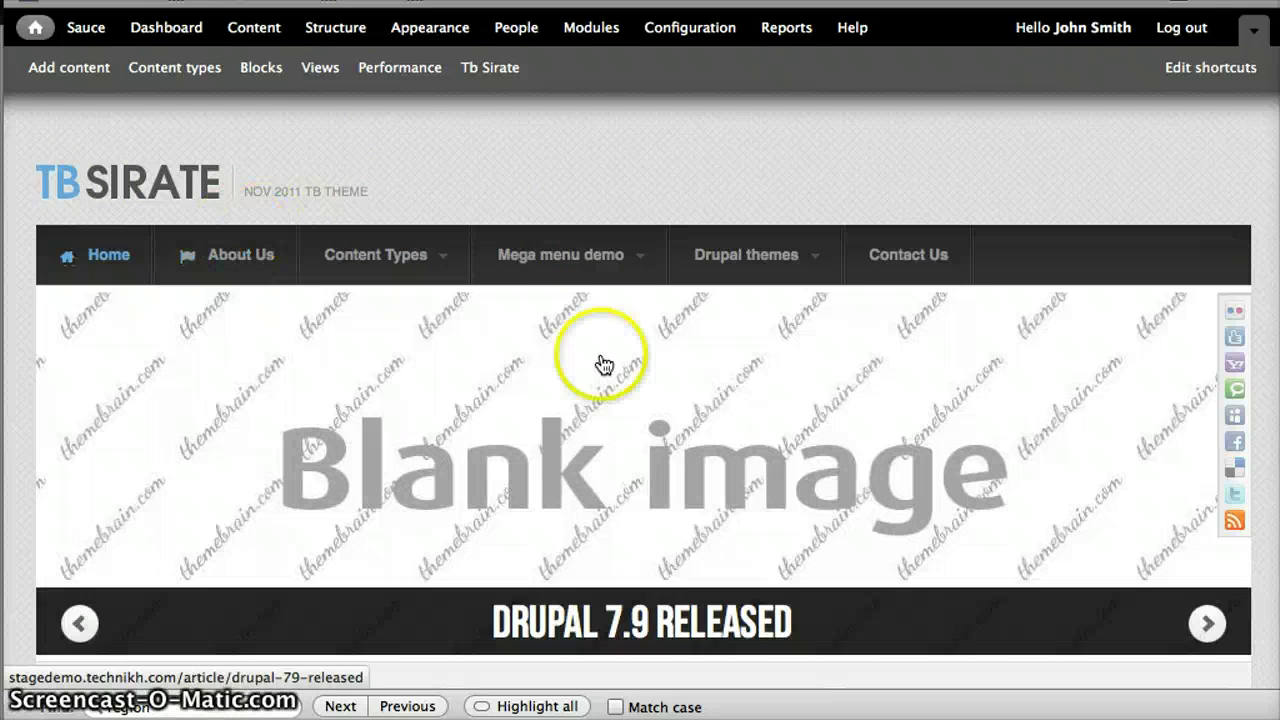
left_click(83, 34)
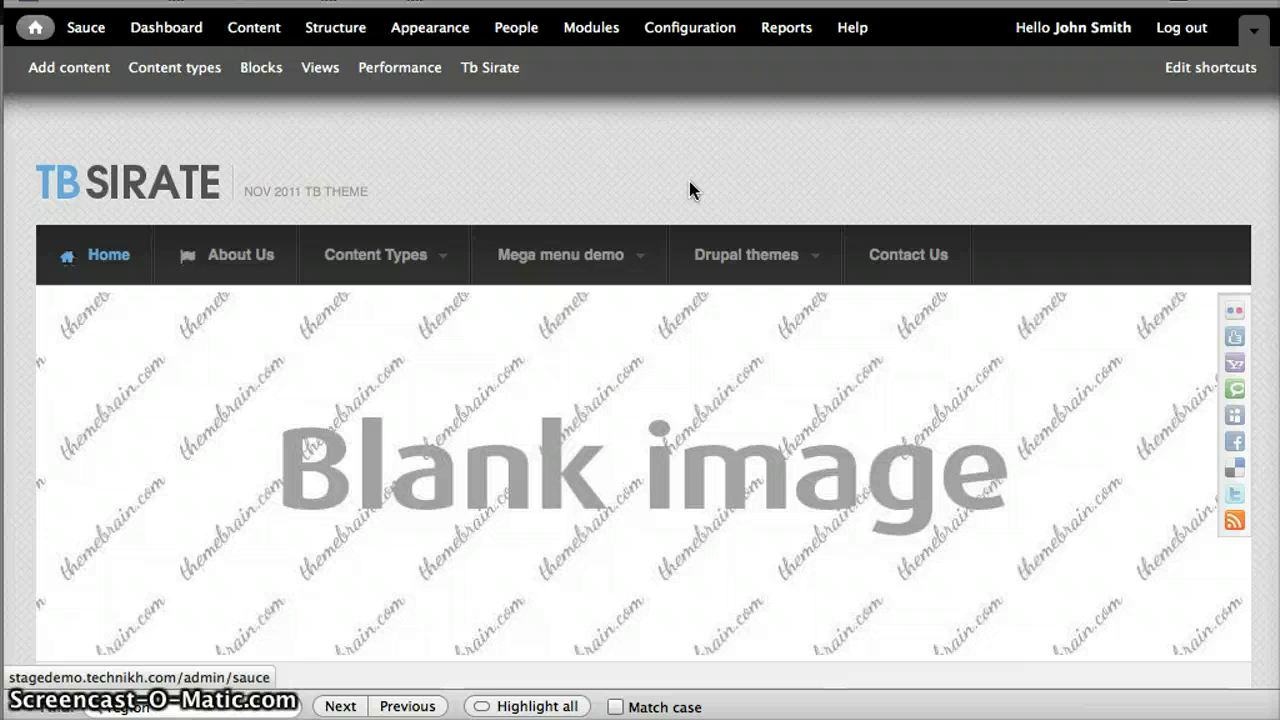
left_click(89, 31)
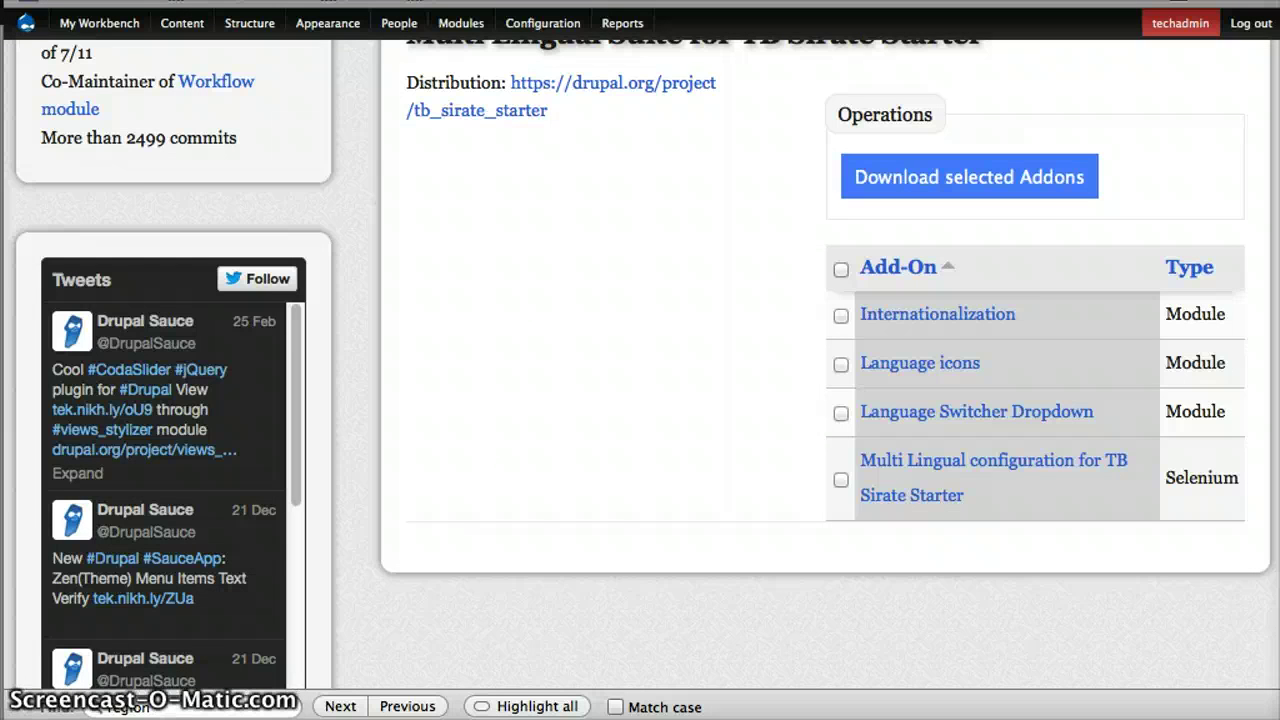
Examine the add-ons listed in the Multi Lingual Suite for TB Sirate Starter package
scroll(686, 177, "up", 5)
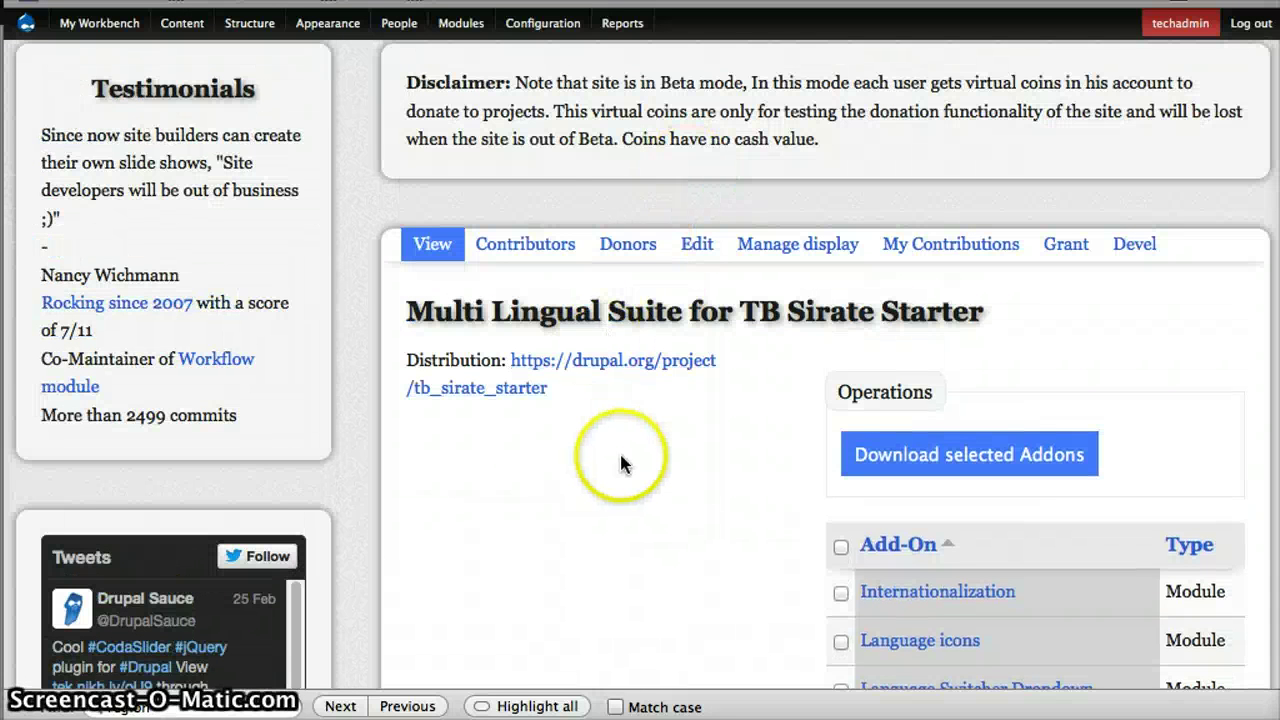
right_click(757, 480)
left_click(641, 548)
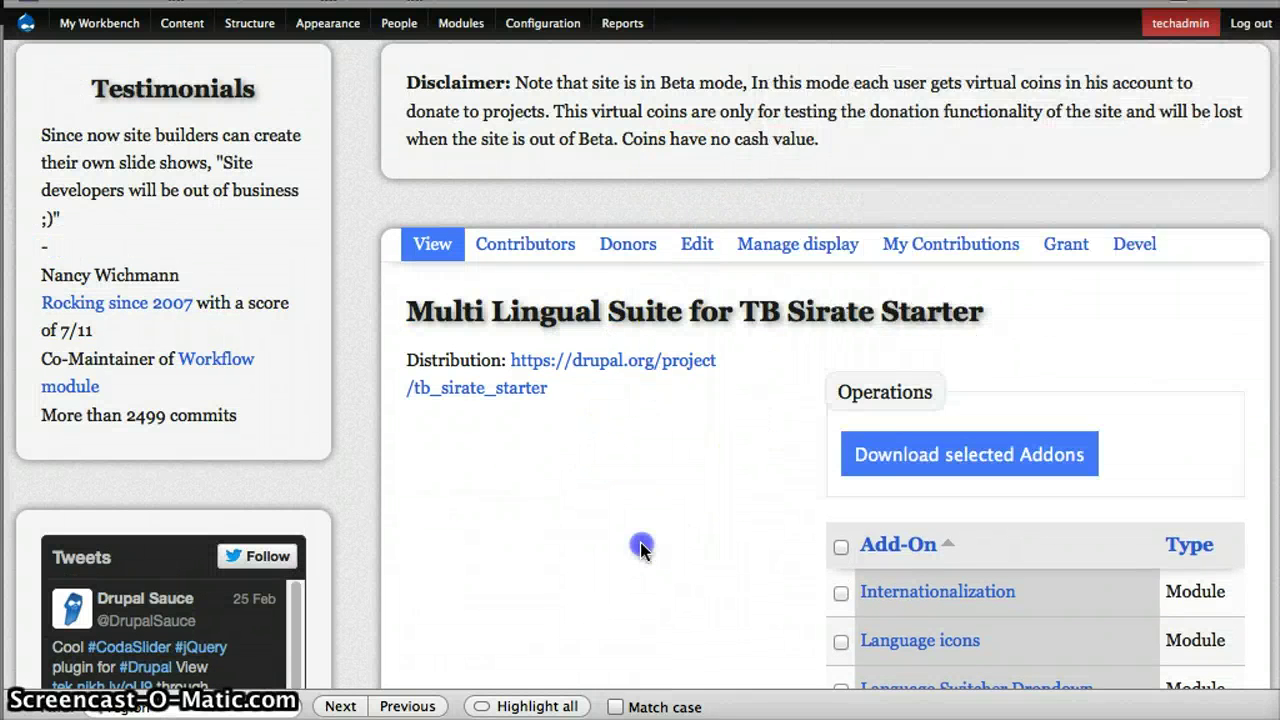
scroll(677, 500, "down", 3)
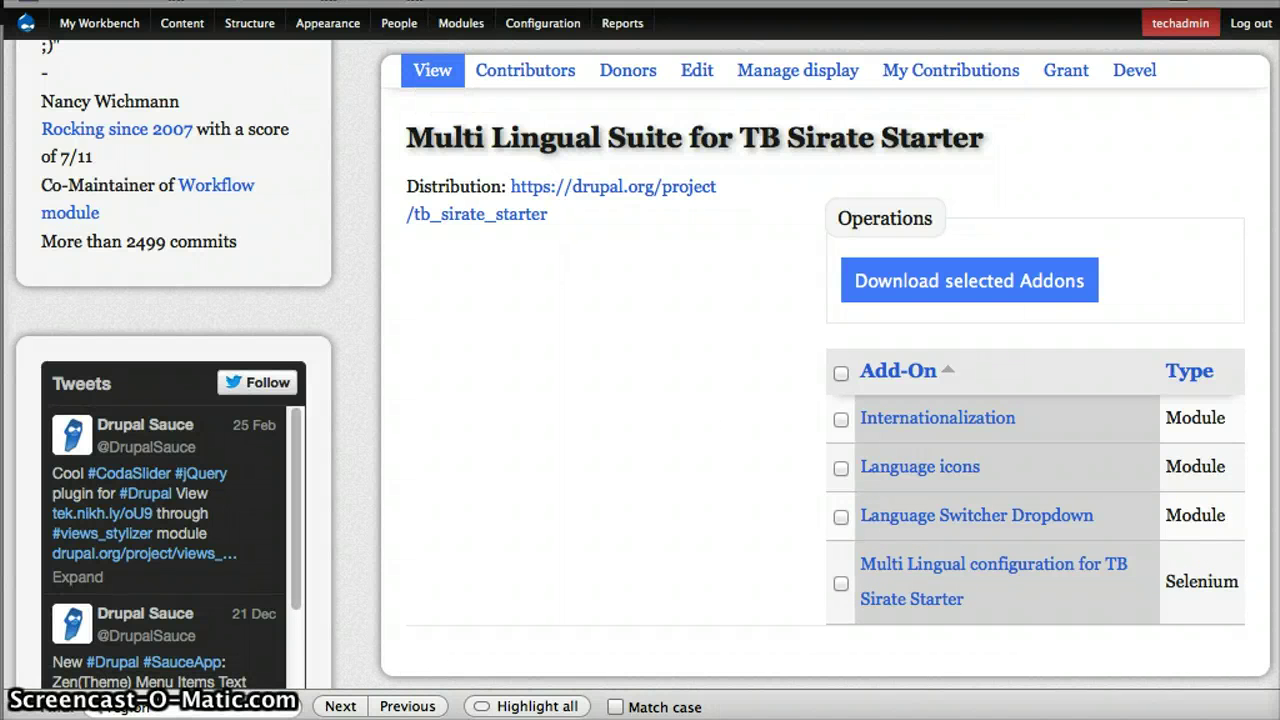
On the stagedemo Sauce page, select all 4 add-ons of the Multi Lingual Suite and start their download
left_click(330, 2)
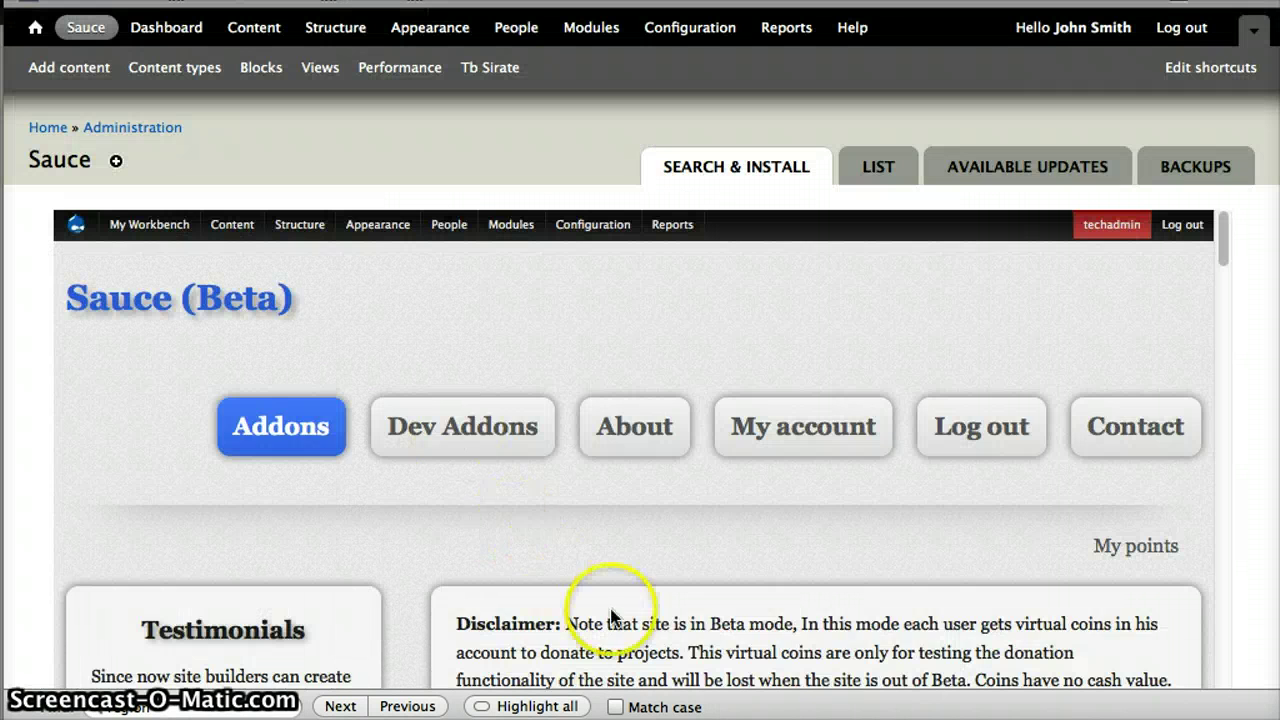
scroll(611, 610, "down", 5)
scroll(700, 600, "down", 5)
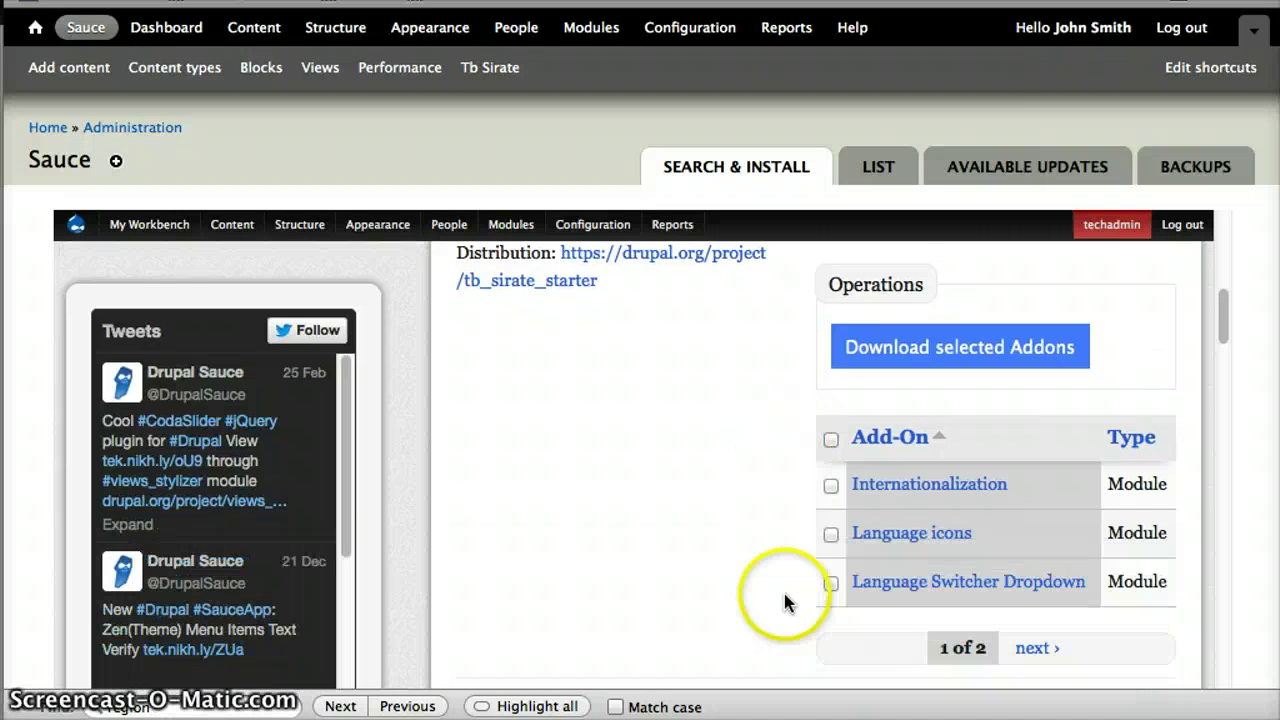
left_click(831, 426)
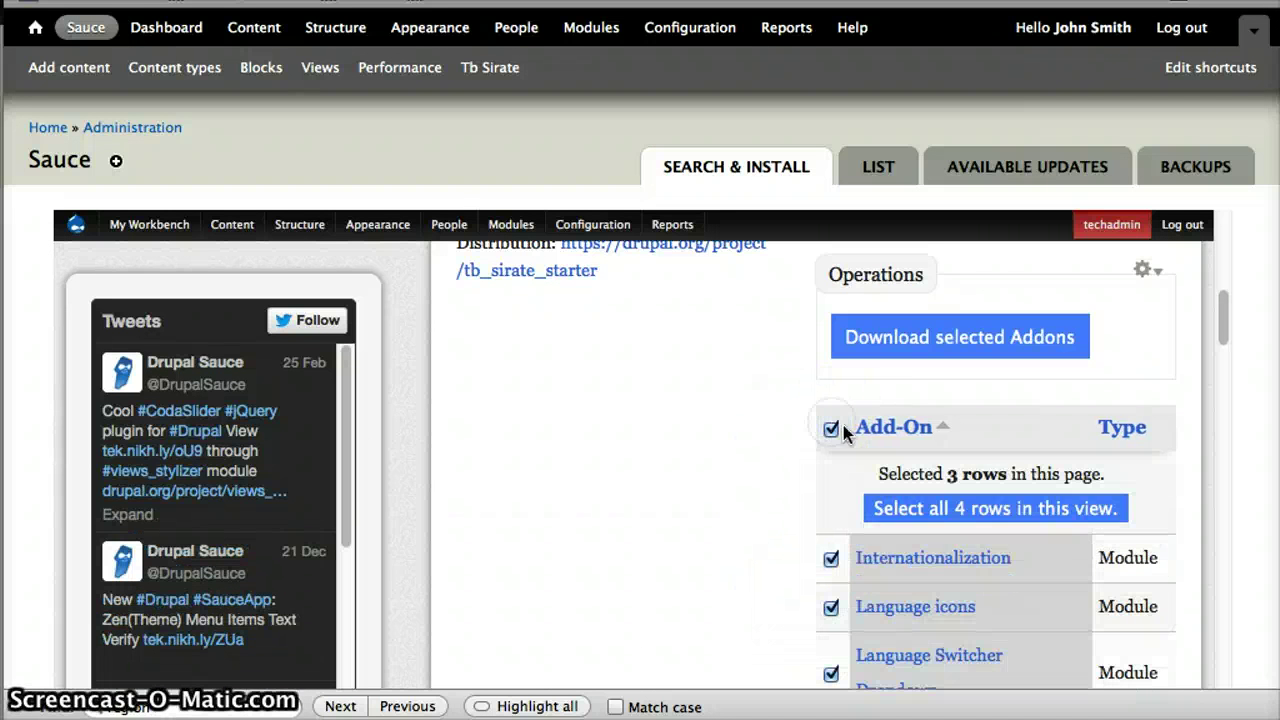
left_click(977, 515)
left_click(985, 333)
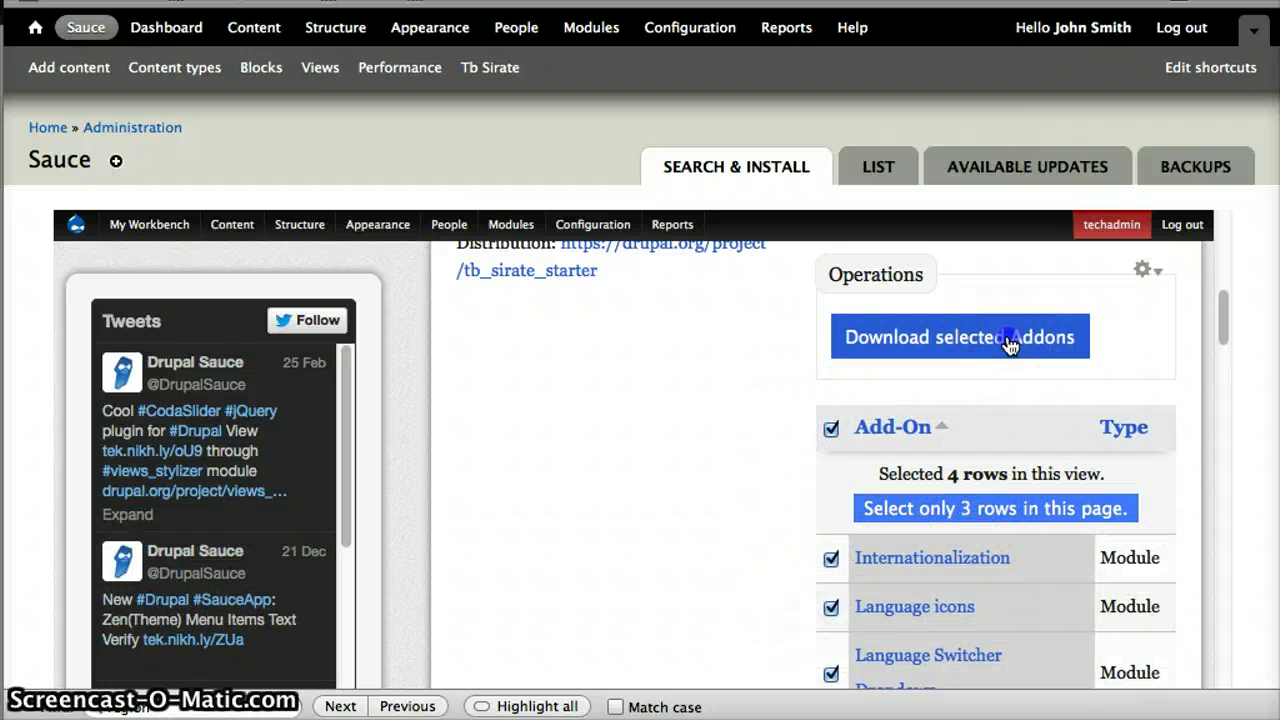
Proceed with the download of the selected add-ons and install the package on the stagedemo site
scroll(651, 423, "up", 2)
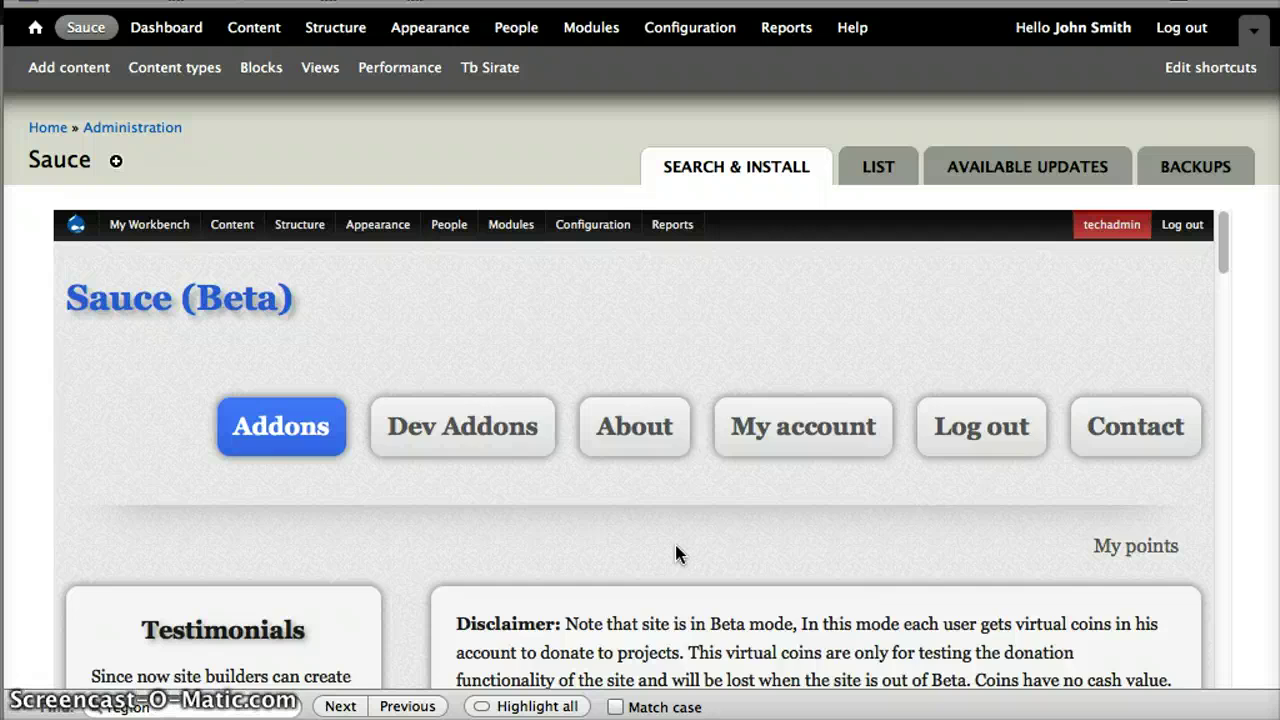
scroll(676, 553, "down", 4)
scroll(676, 553, "down", 3)
left_click(845, 576)
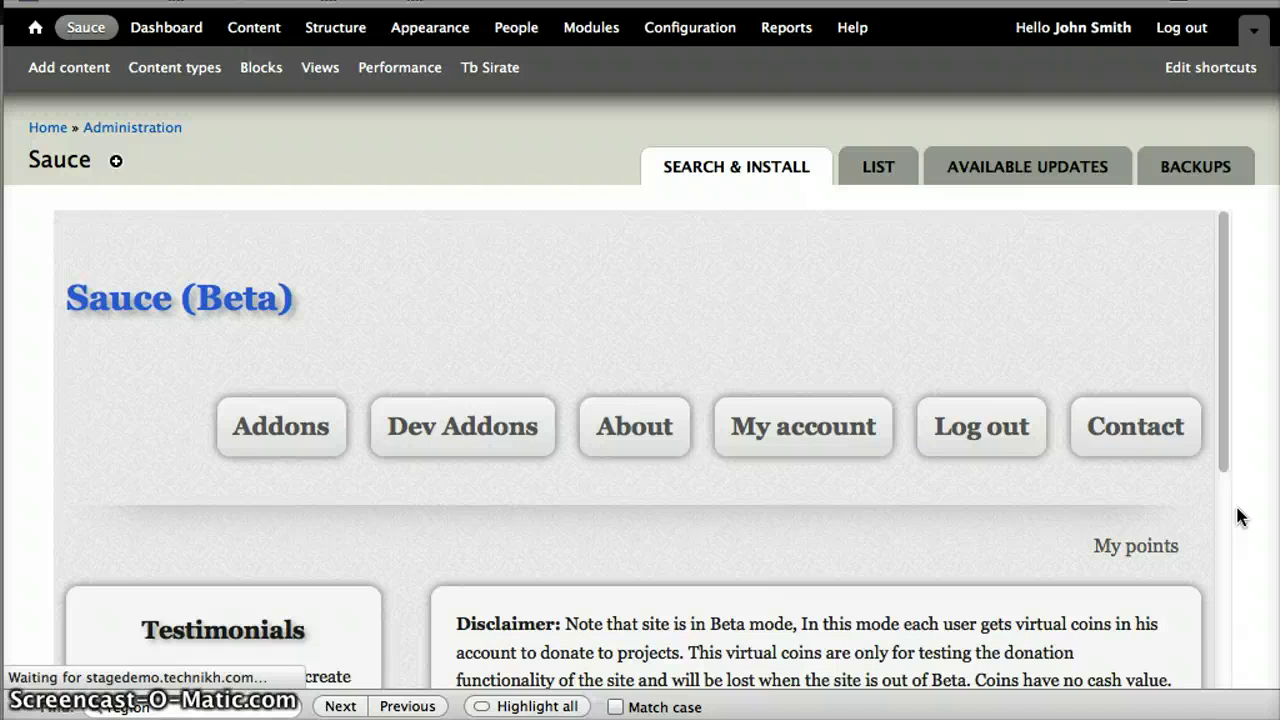
scroll(1238, 517, "down", 5)
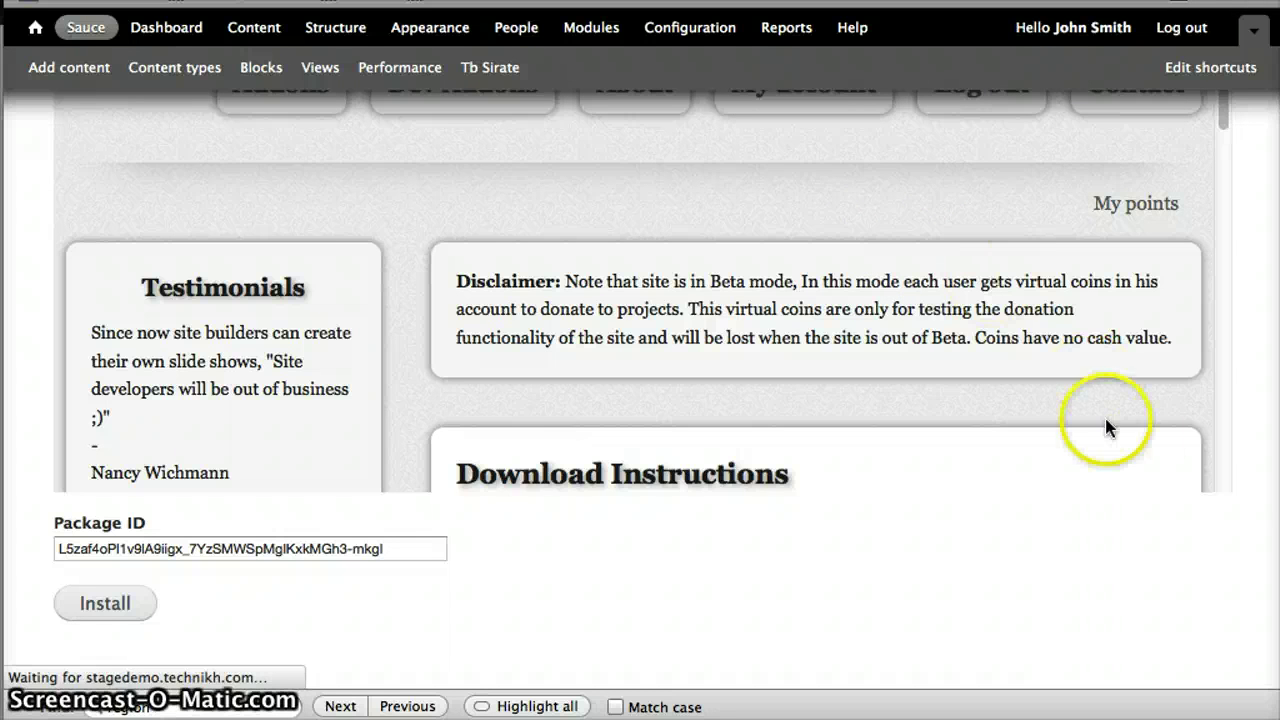
Open the Run link for Multi Lingual configuration for TB Sirate Starter in a new tab
scroll(923, 490, "down", 4)
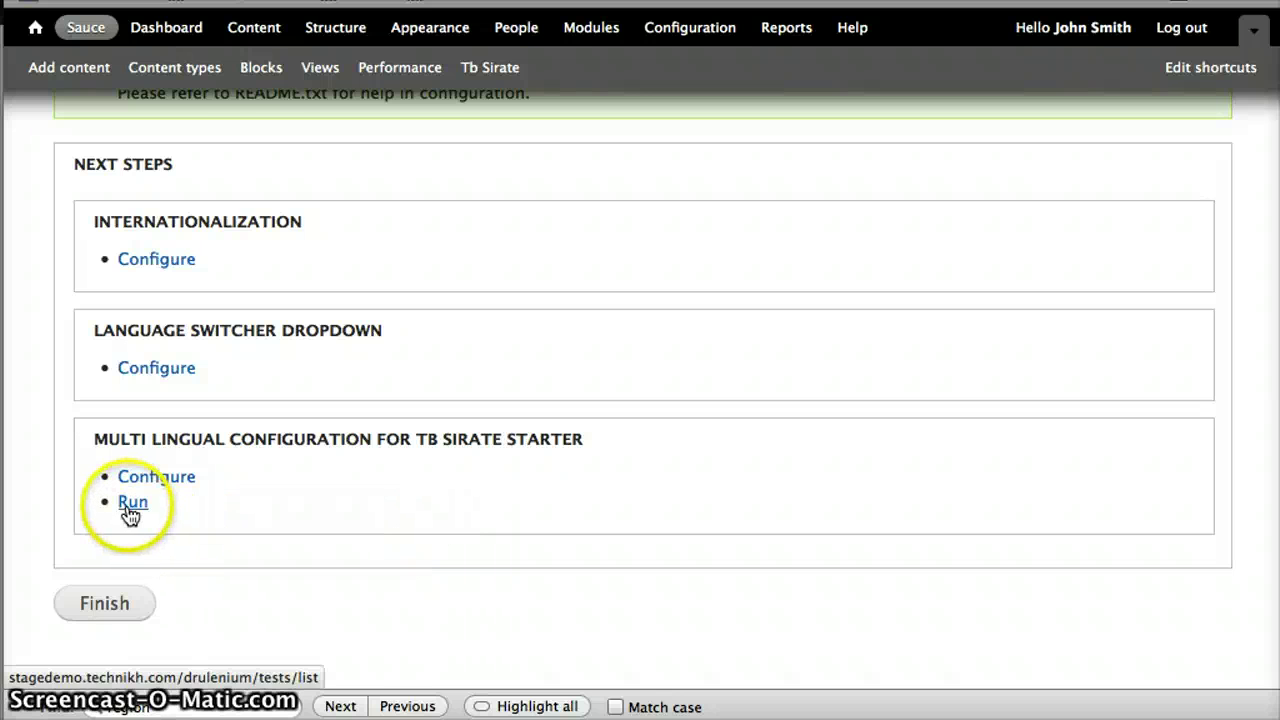
right_click(130, 512)
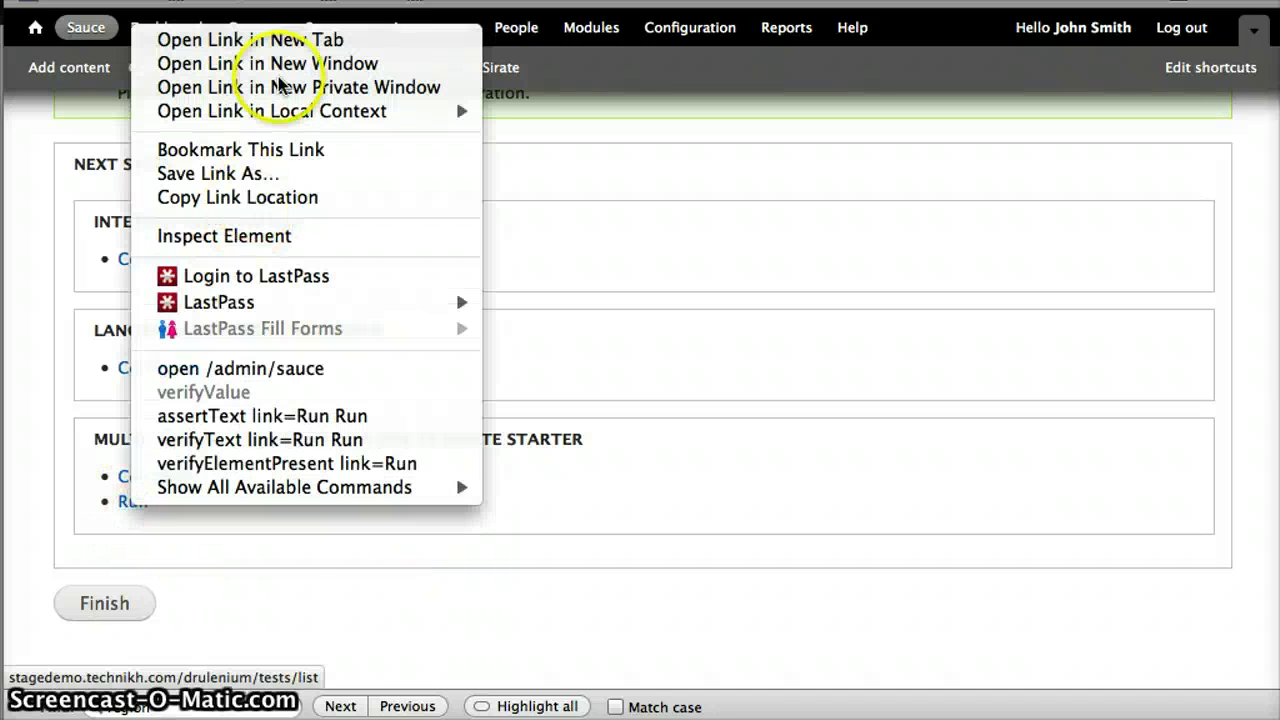
left_click(301, 50)
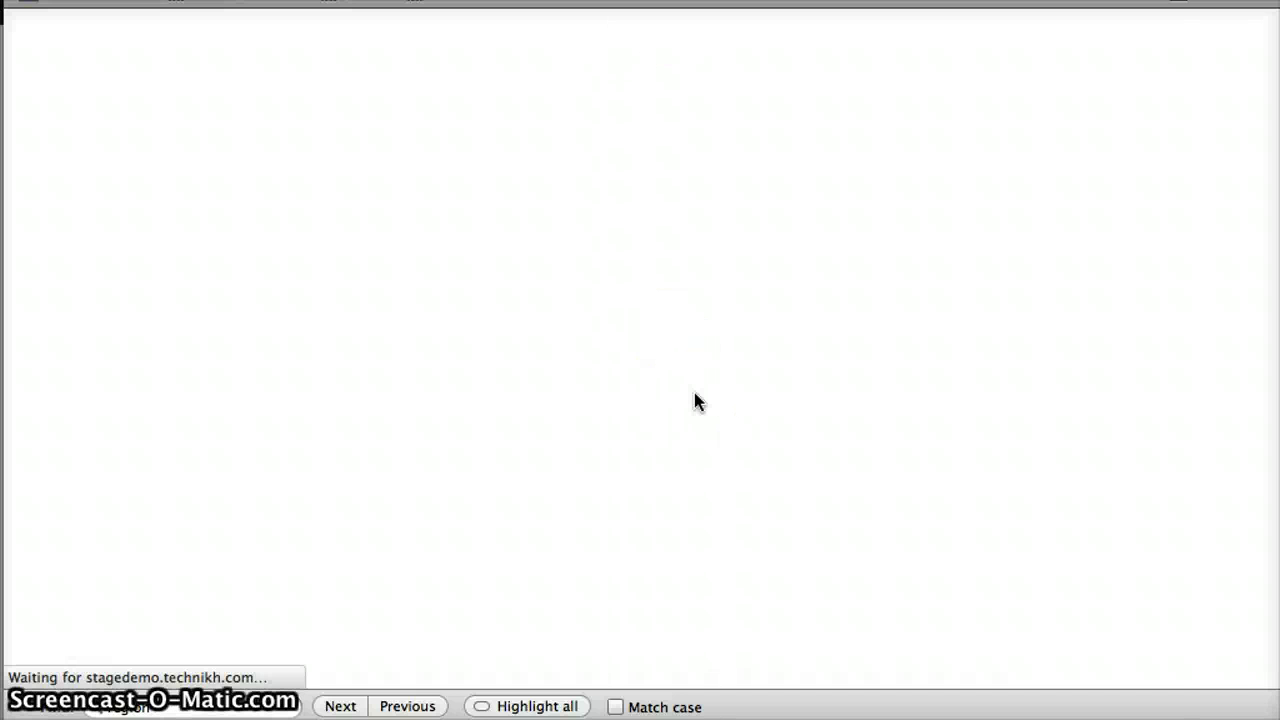
left_click(469, 49)
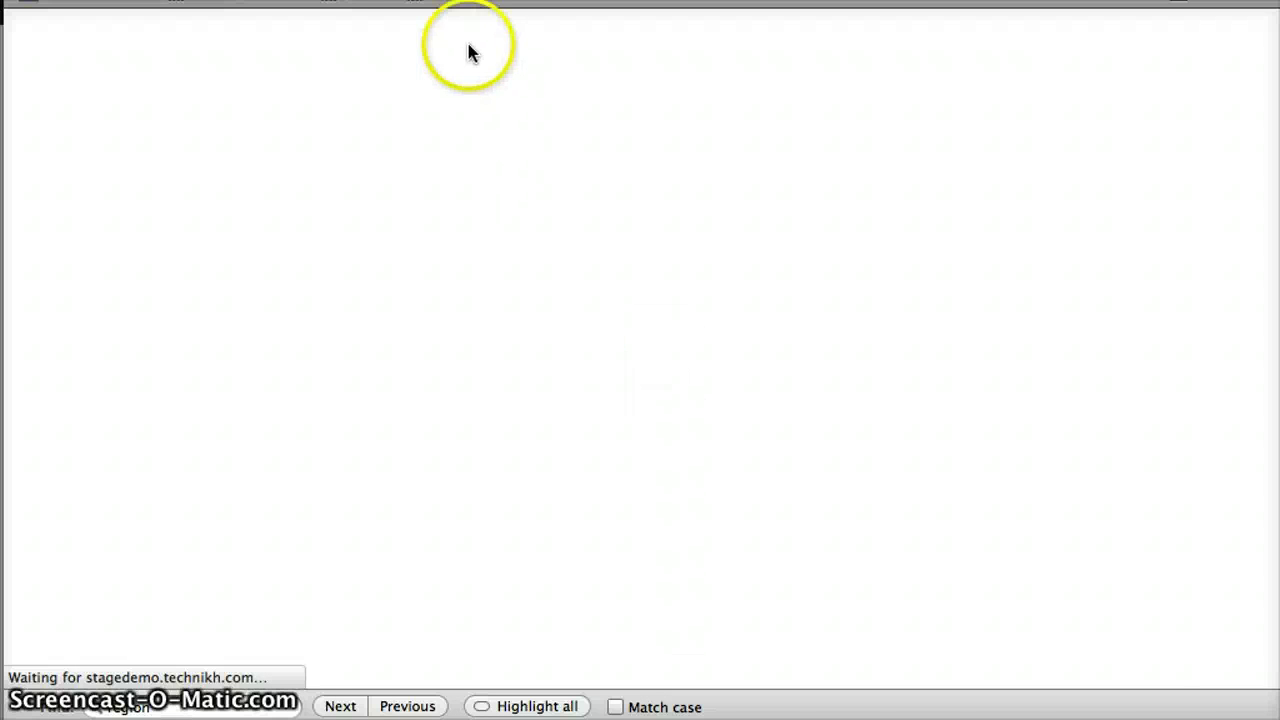
left_click(540, 258)
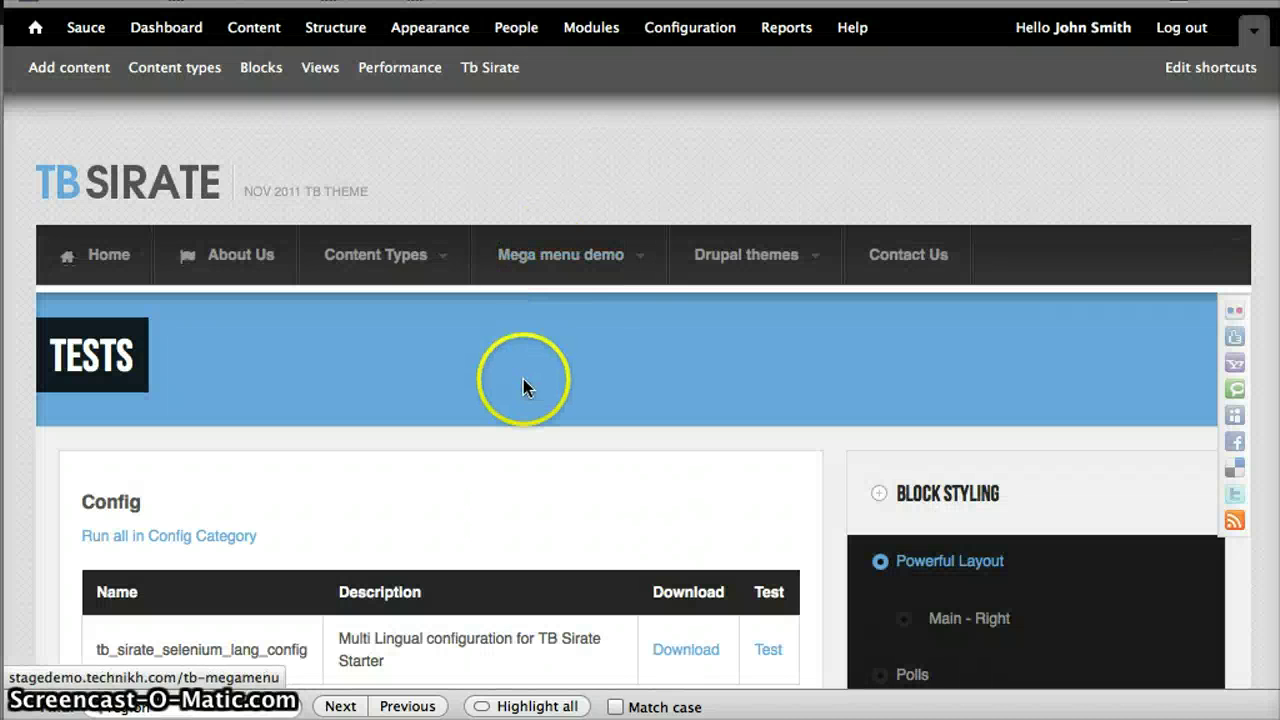
Open the test for tb_sirate_selenium_lang_config in the Config category in a new tab with local context
scroll(500, 450, "down", 5)
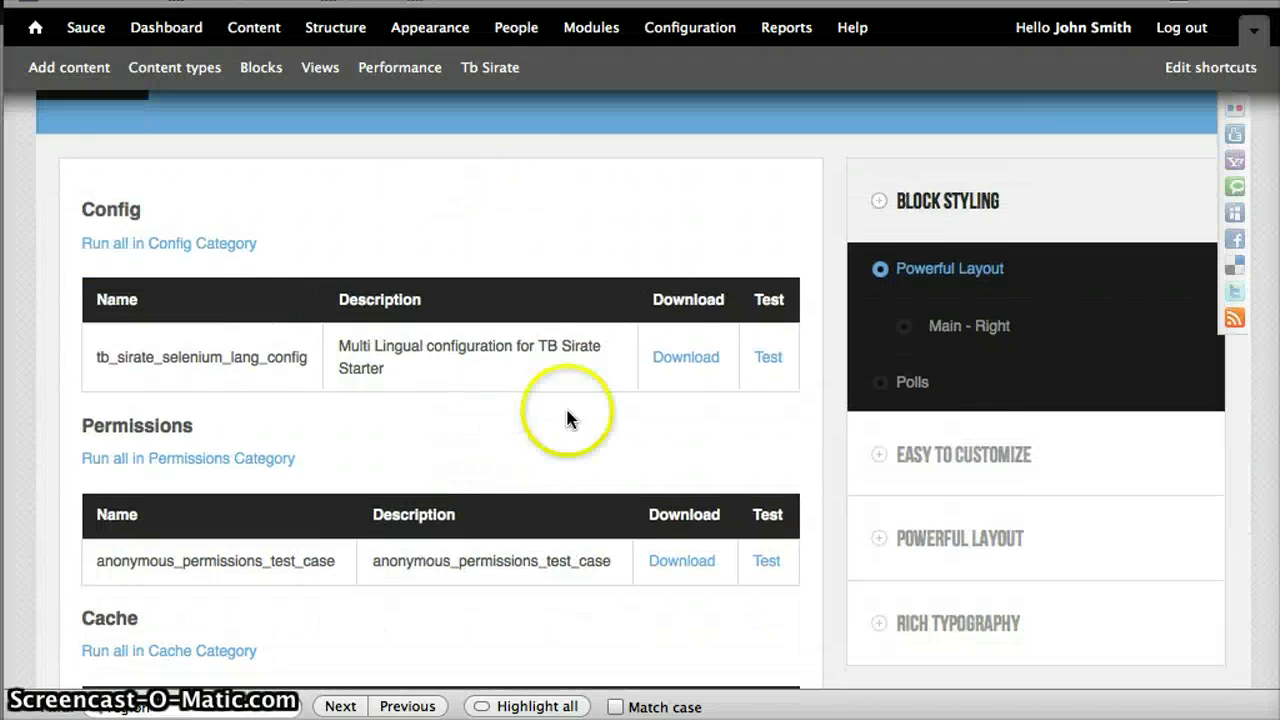
right_click(766, 356)
mouse_move(884, 443)
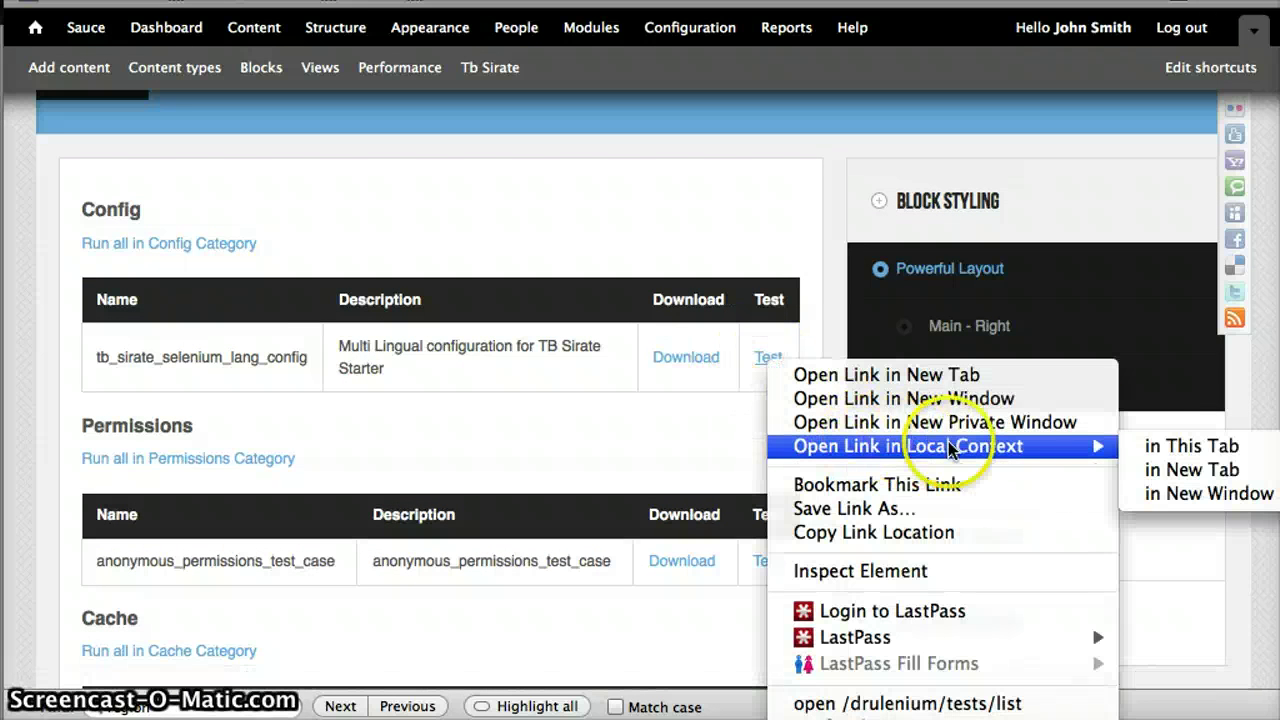
left_click(1181, 470)
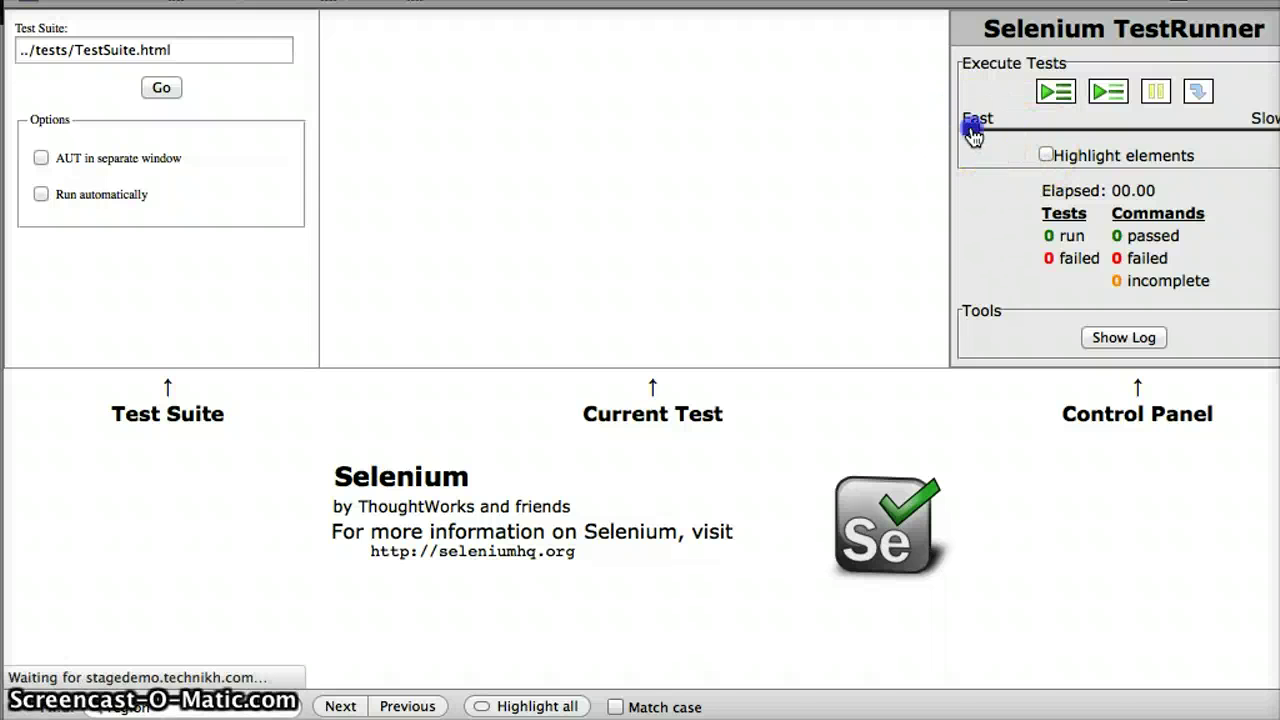
Slow down the TestRunner's execution speed and turn on element highlighting for the tb_sirate_selenium_lang_config test
left_click_drag(971, 128, 1182, 132)
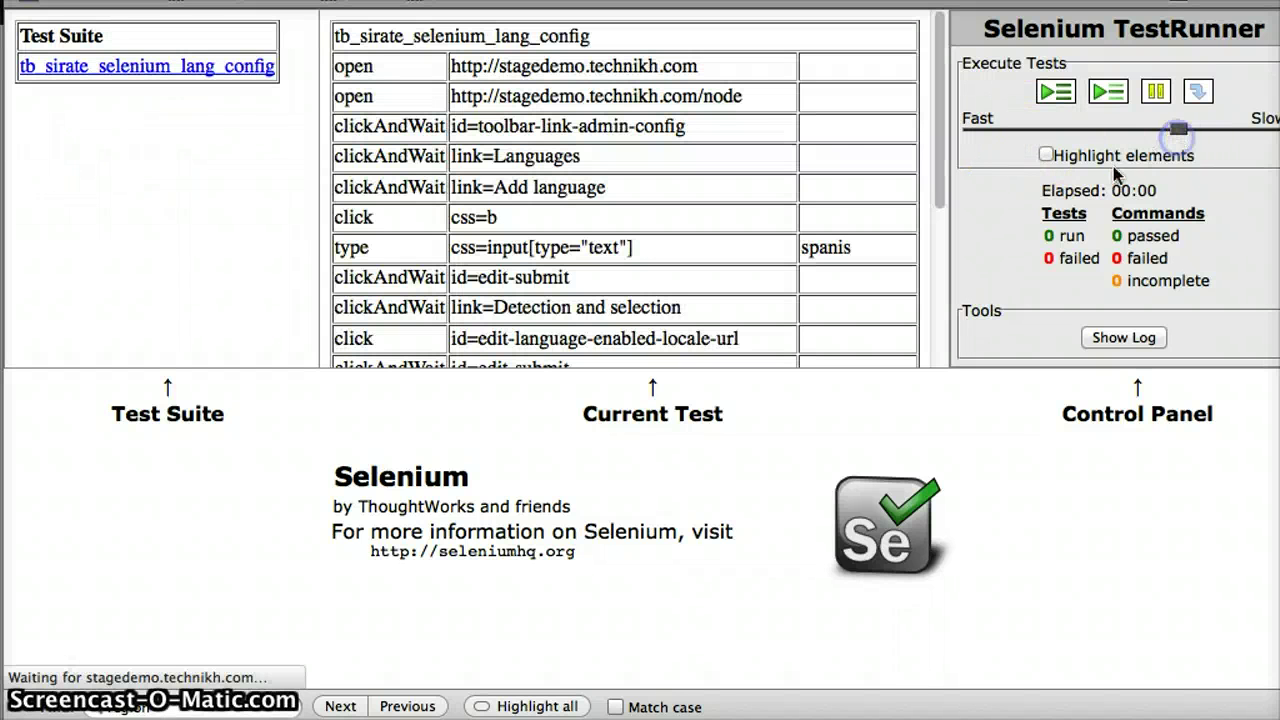
left_click(1046, 156)
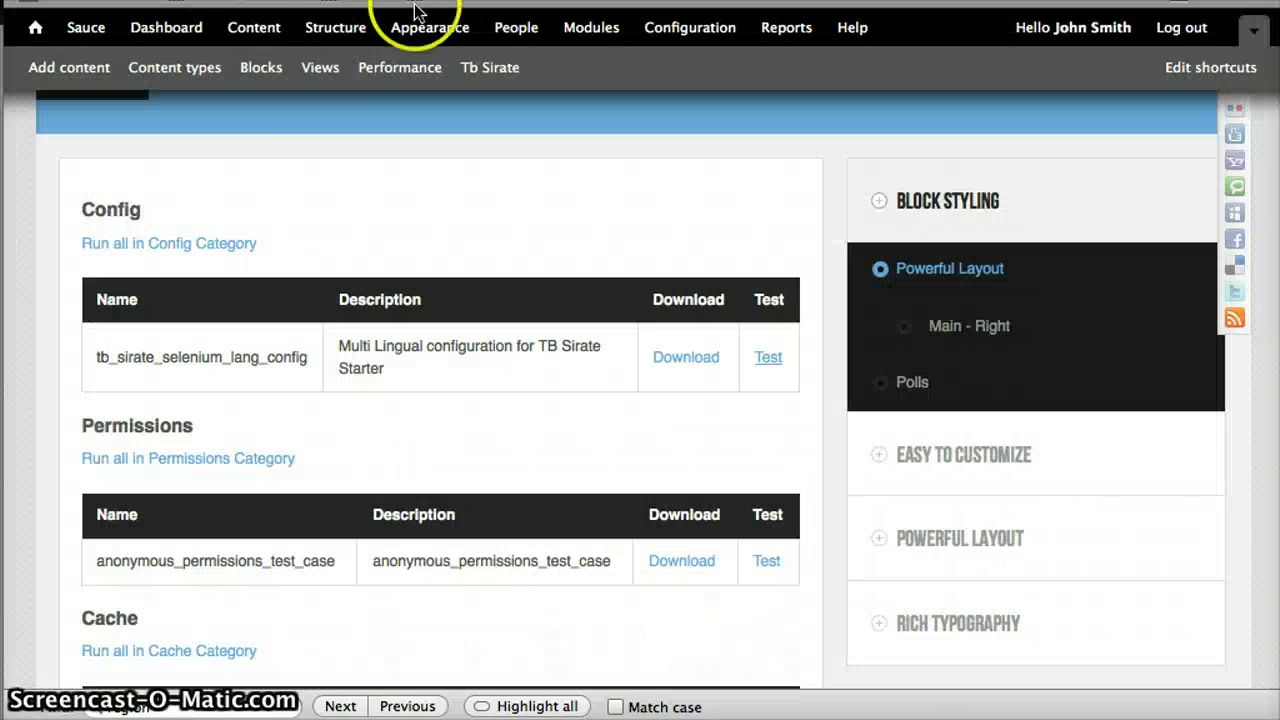
Check the Views administration page of the stagedemo site and return to the site's home page
left_click(322, 66)
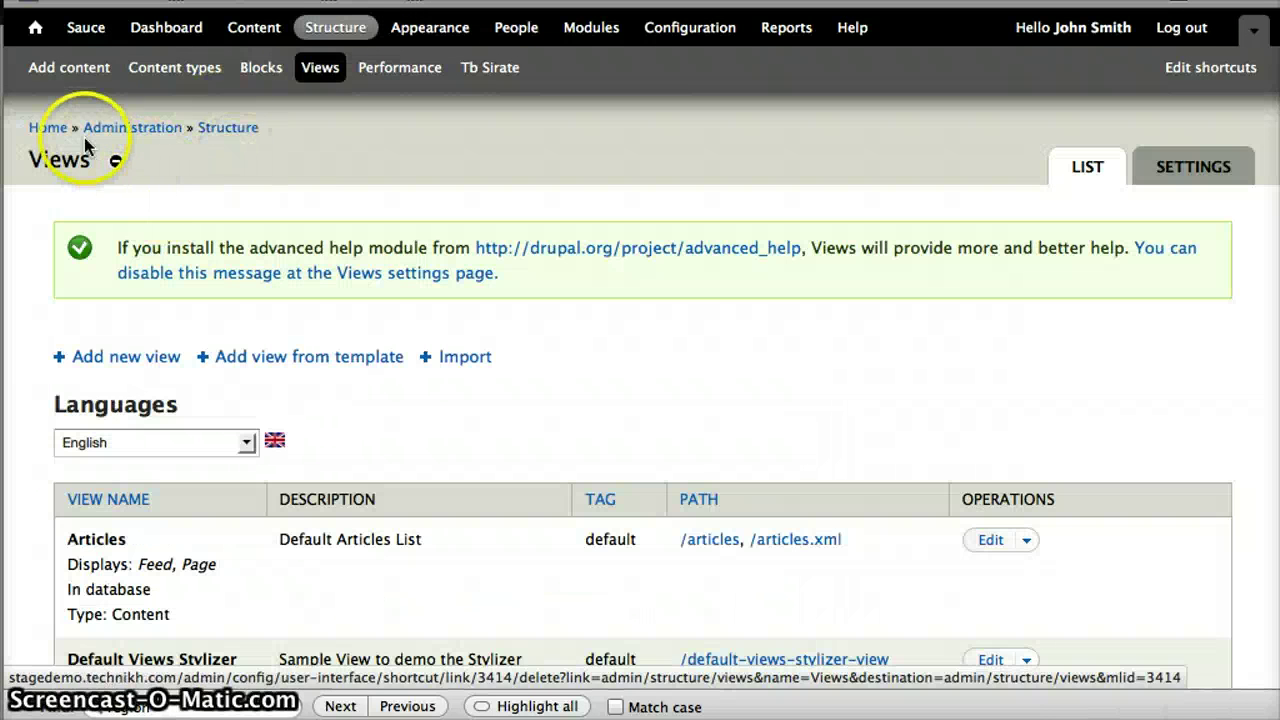
left_click(45, 127)
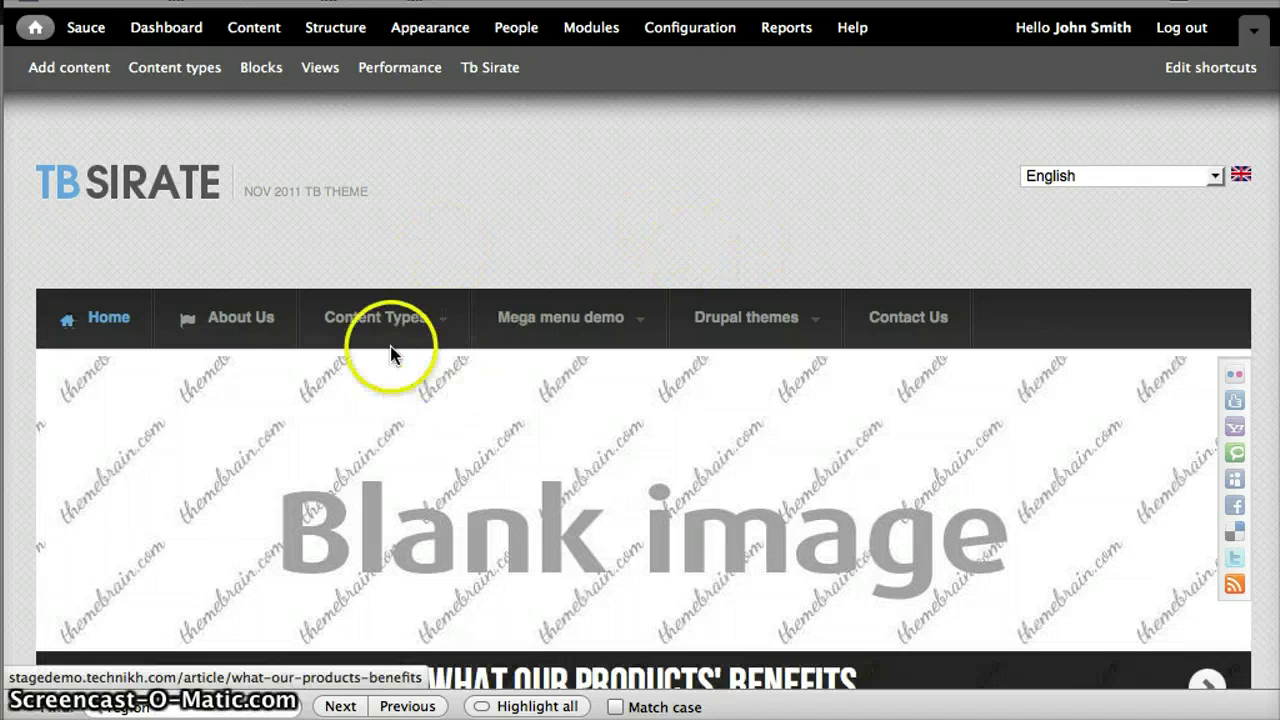
Open the translations of the About Us page and start adding its Abkhazian translation
left_click(241, 316)
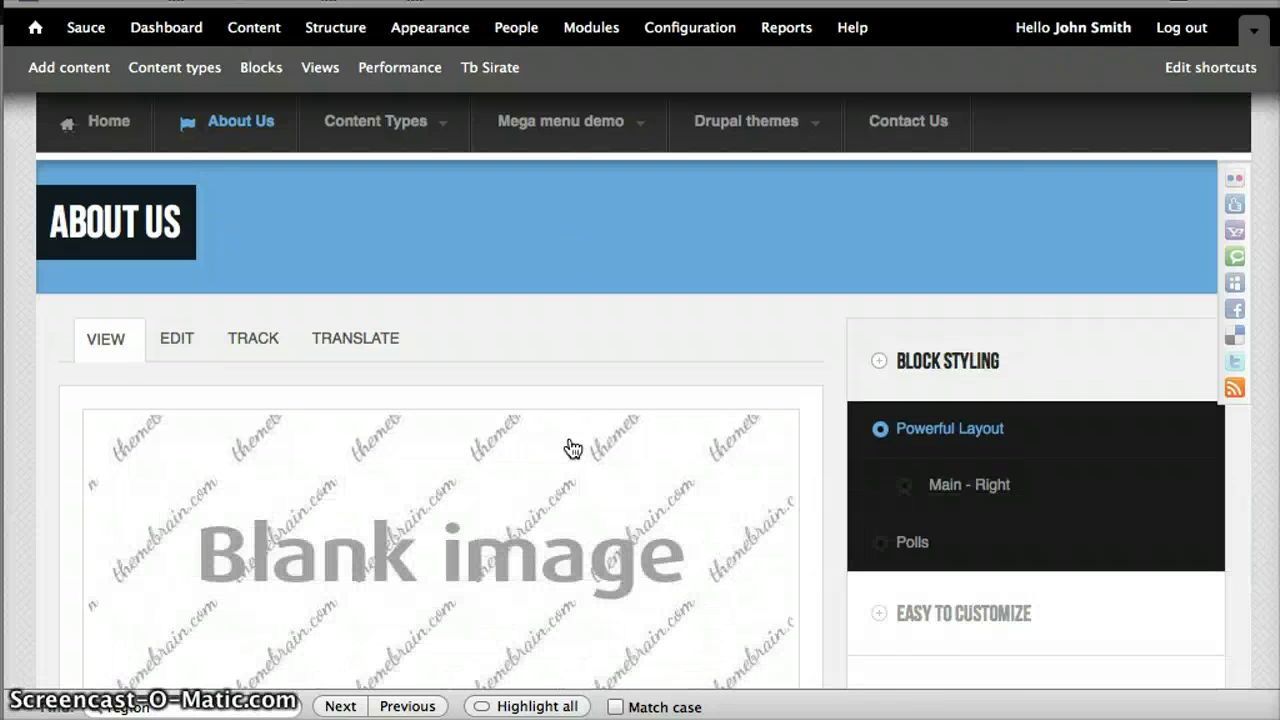
scroll(572, 448, "down", 5)
left_click(366, 330)
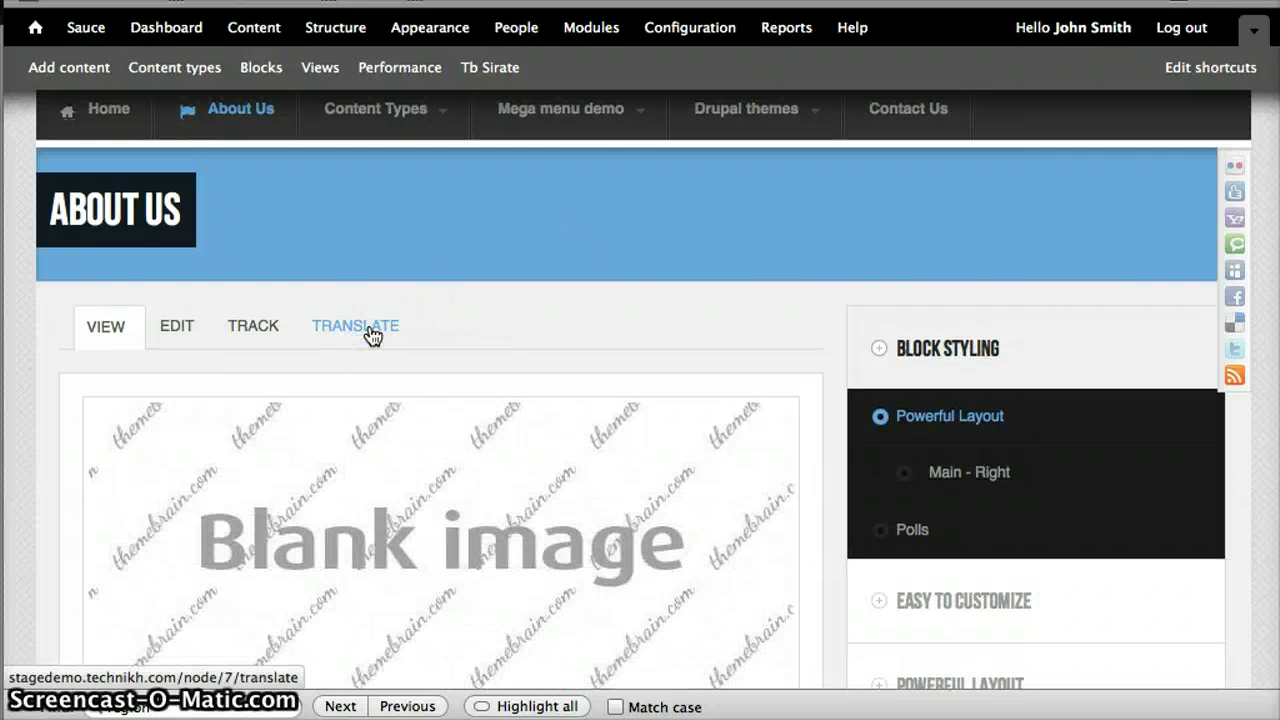
scroll(286, 480, "down", 3)
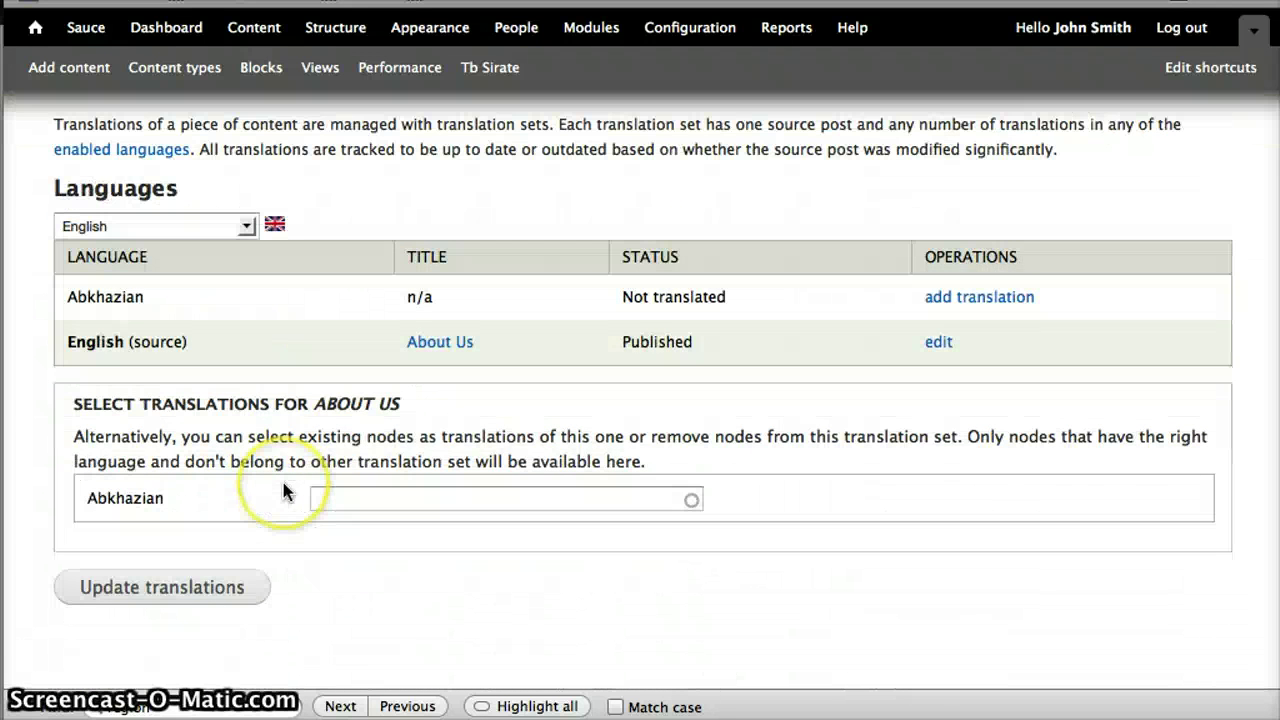
scroll(286, 450, "up", 2)
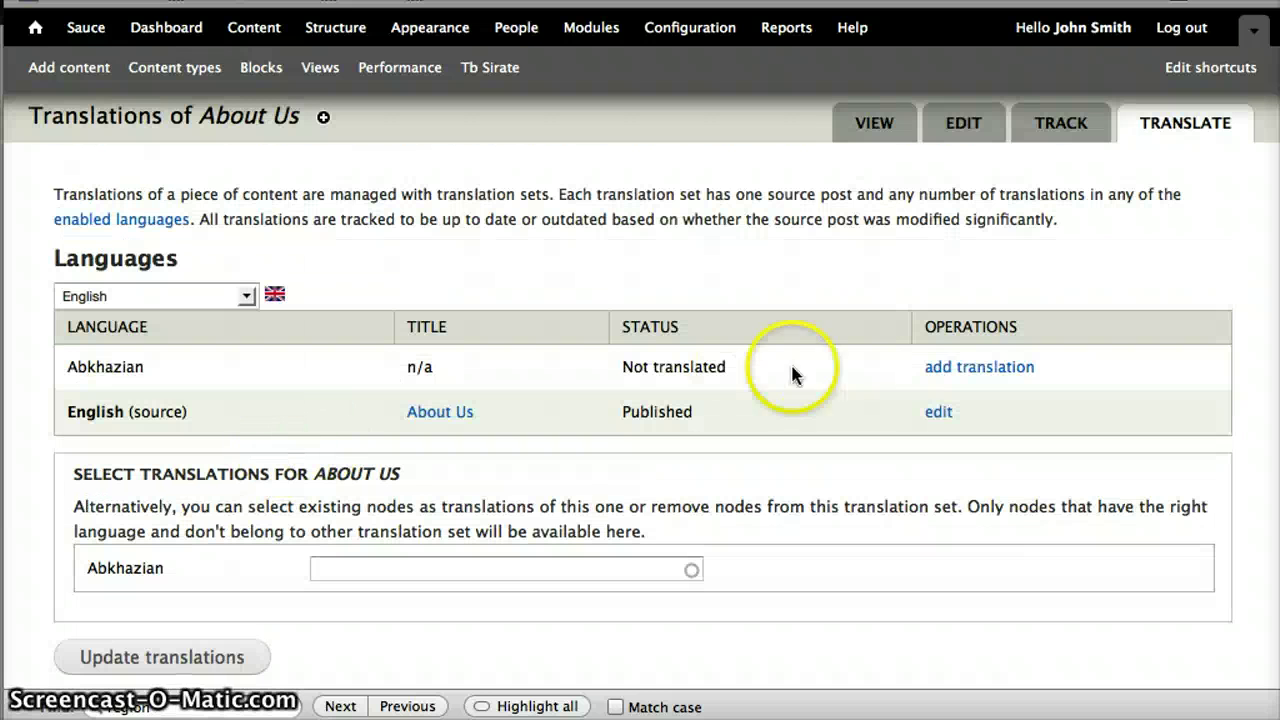
left_click(972, 375)
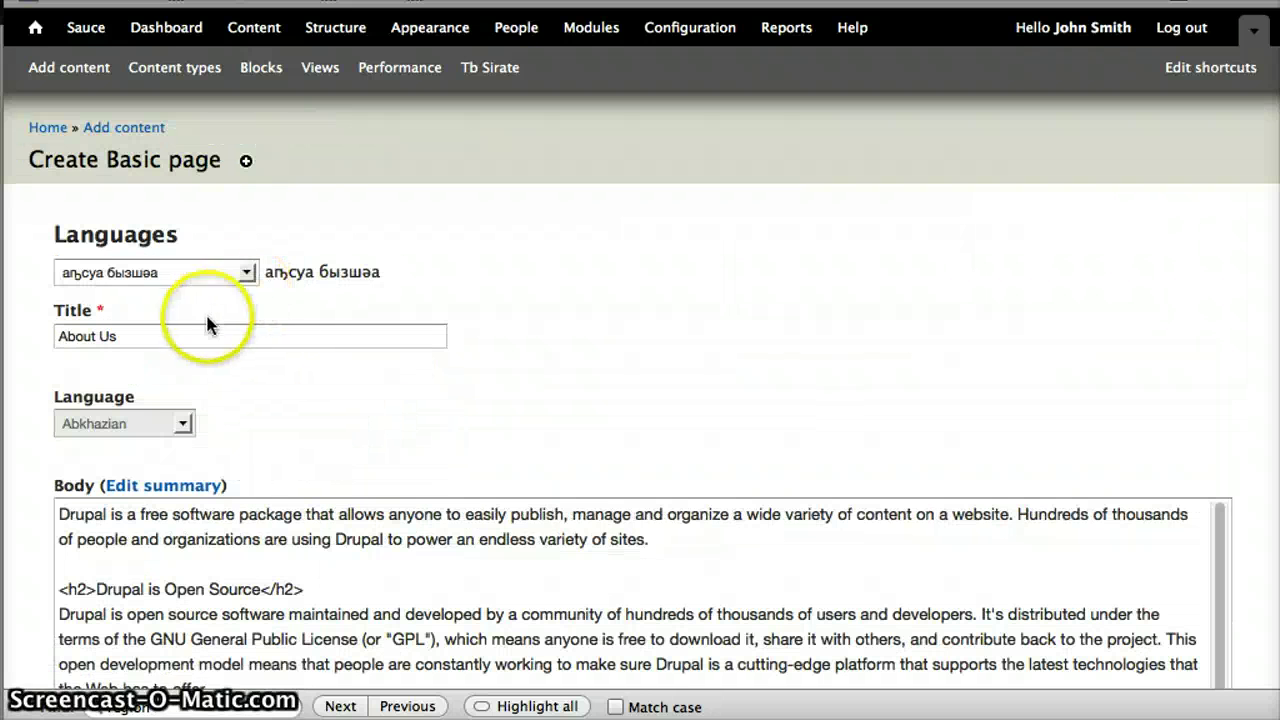
Title the translation "About Us in non-english" and insert "non-english" at the start of the body text
left_click(194, 335)
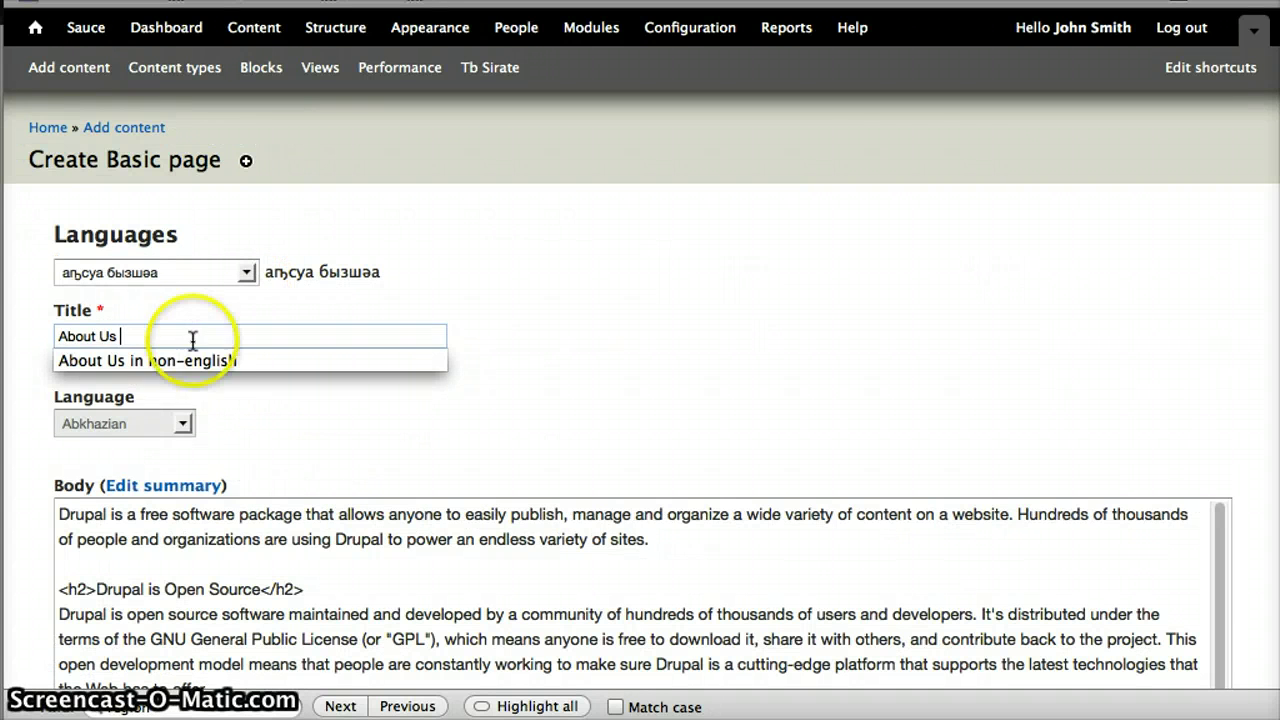
left_click(189, 361)
left_click(58, 518)
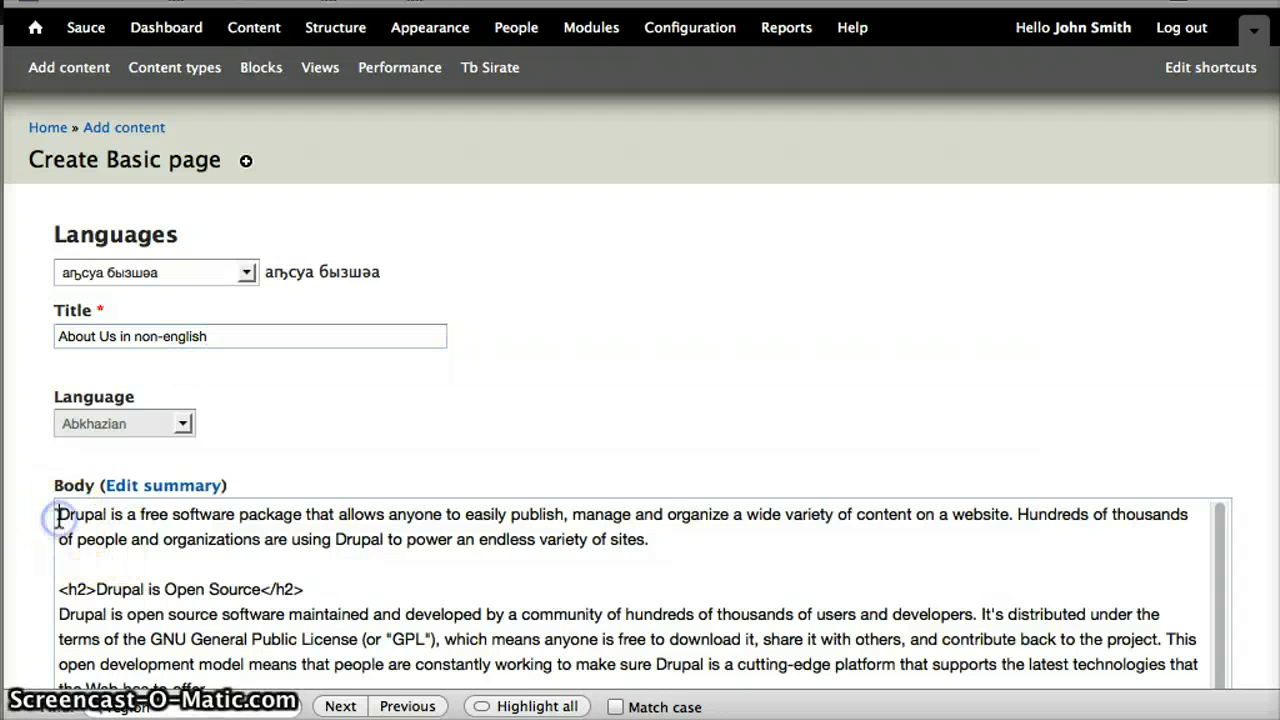
type("non-english")
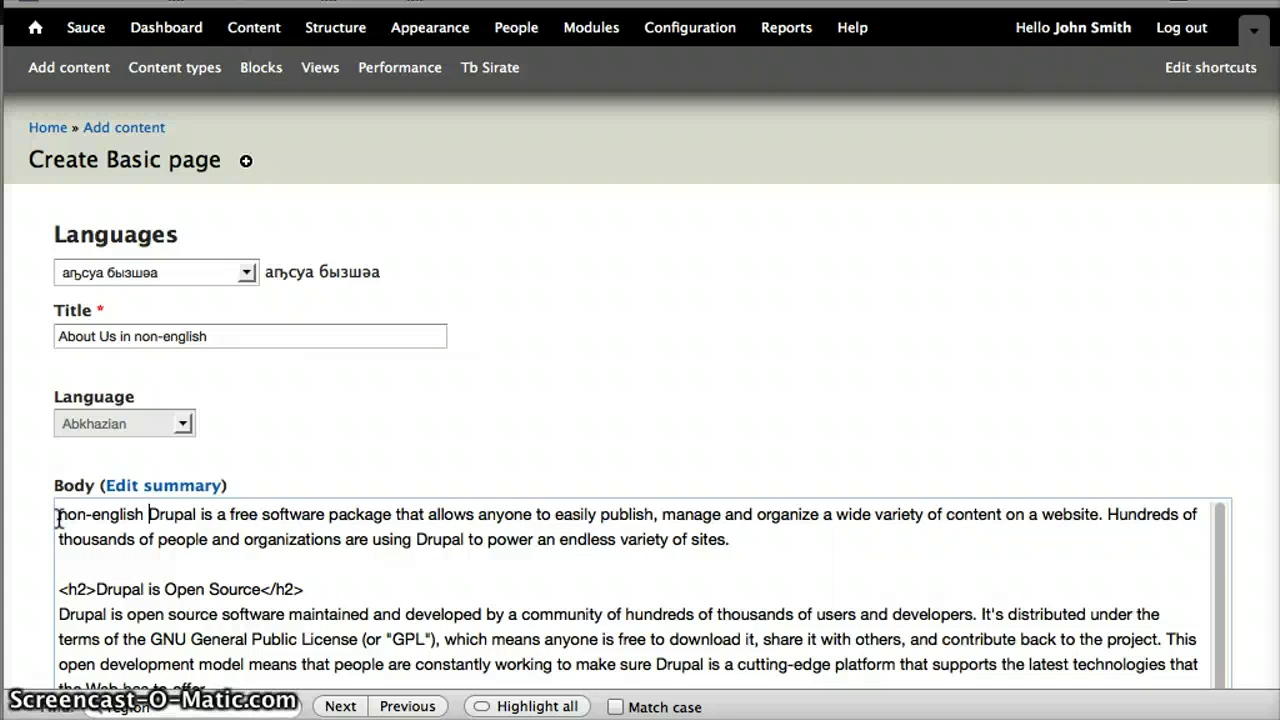
Save the translated basic page and check its title on the published page
scroll(200, 560, "down", 2)
scroll(378, 437, "down", 15)
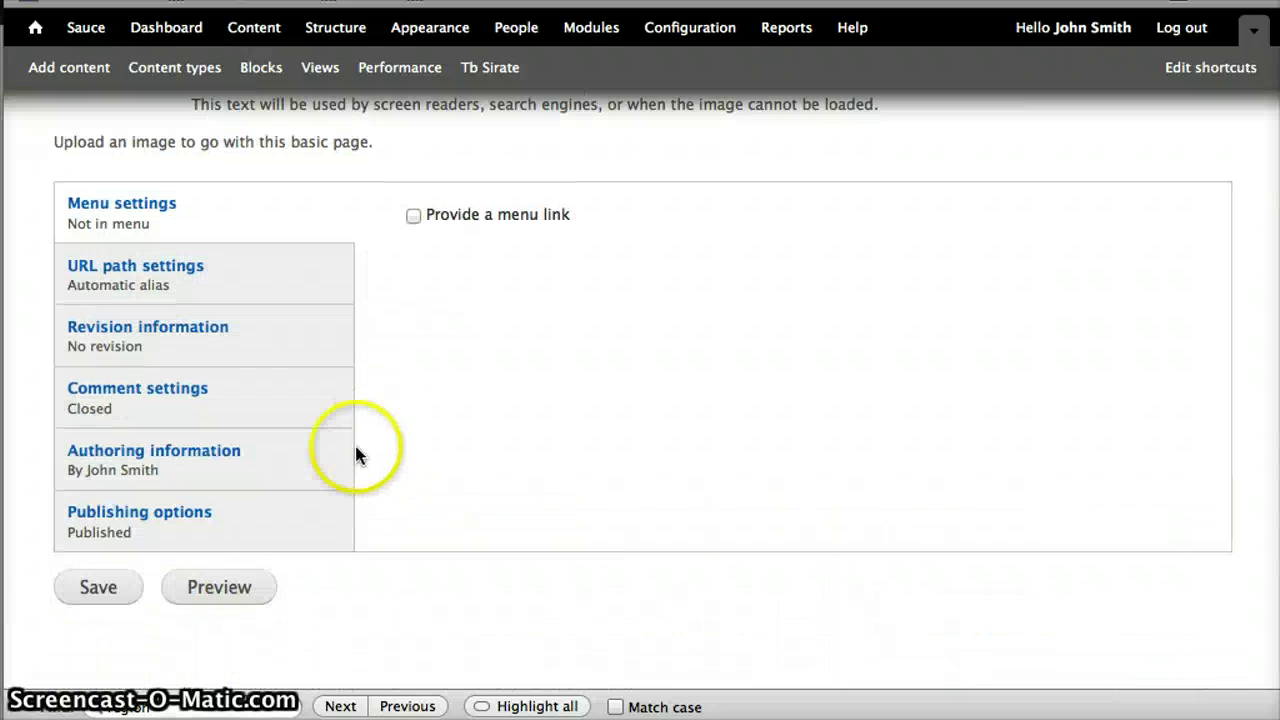
left_click(62, 596)
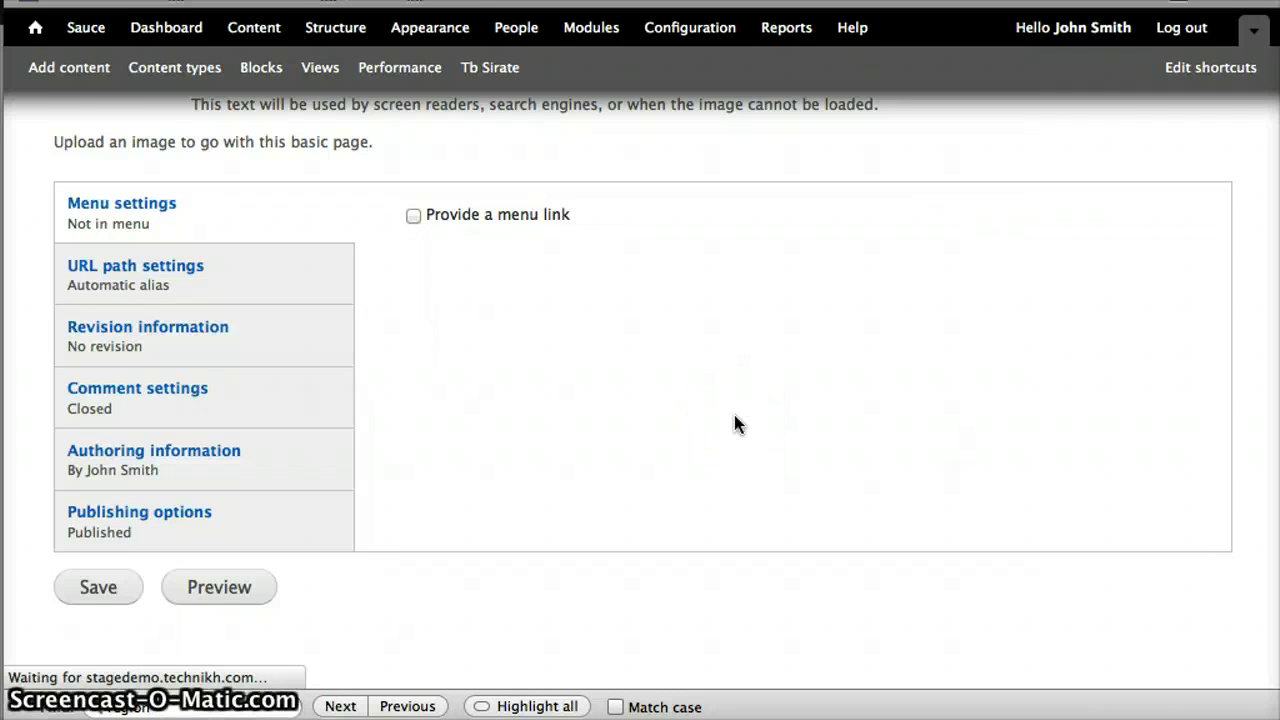
scroll(735, 420, "up", 15)
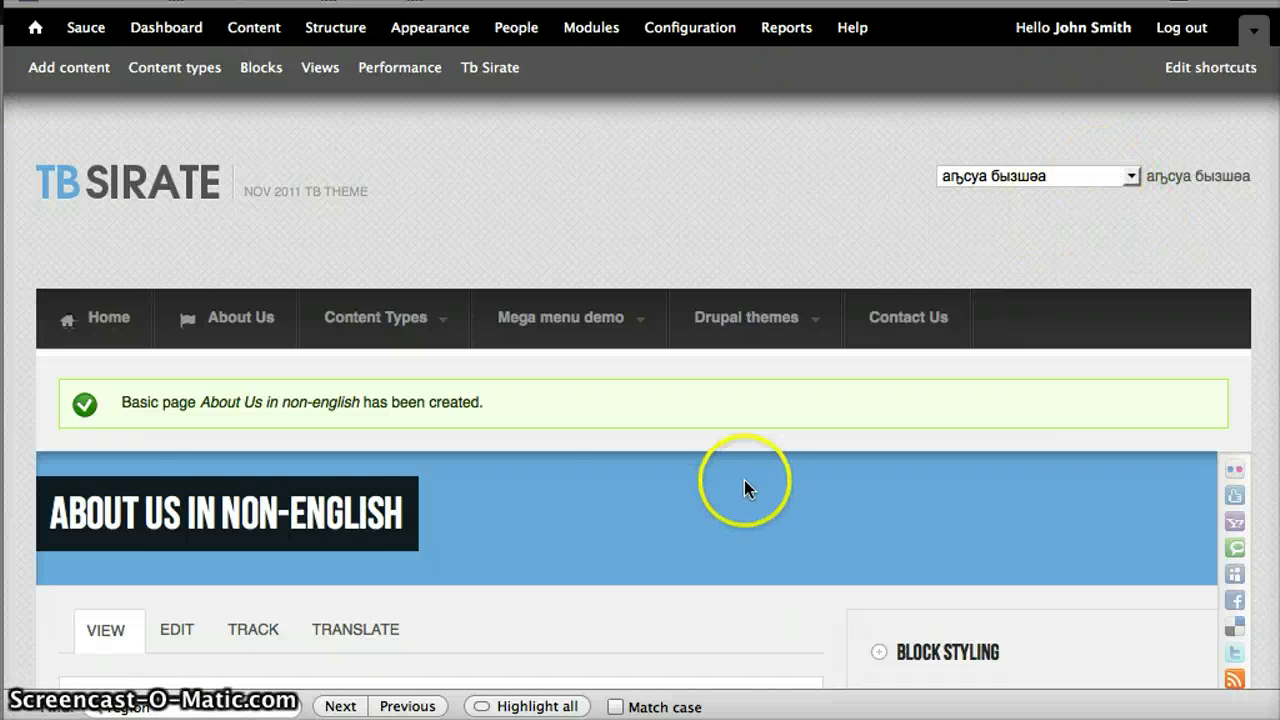
left_click_drag(50, 512, 418, 521)
left_click(823, 480)
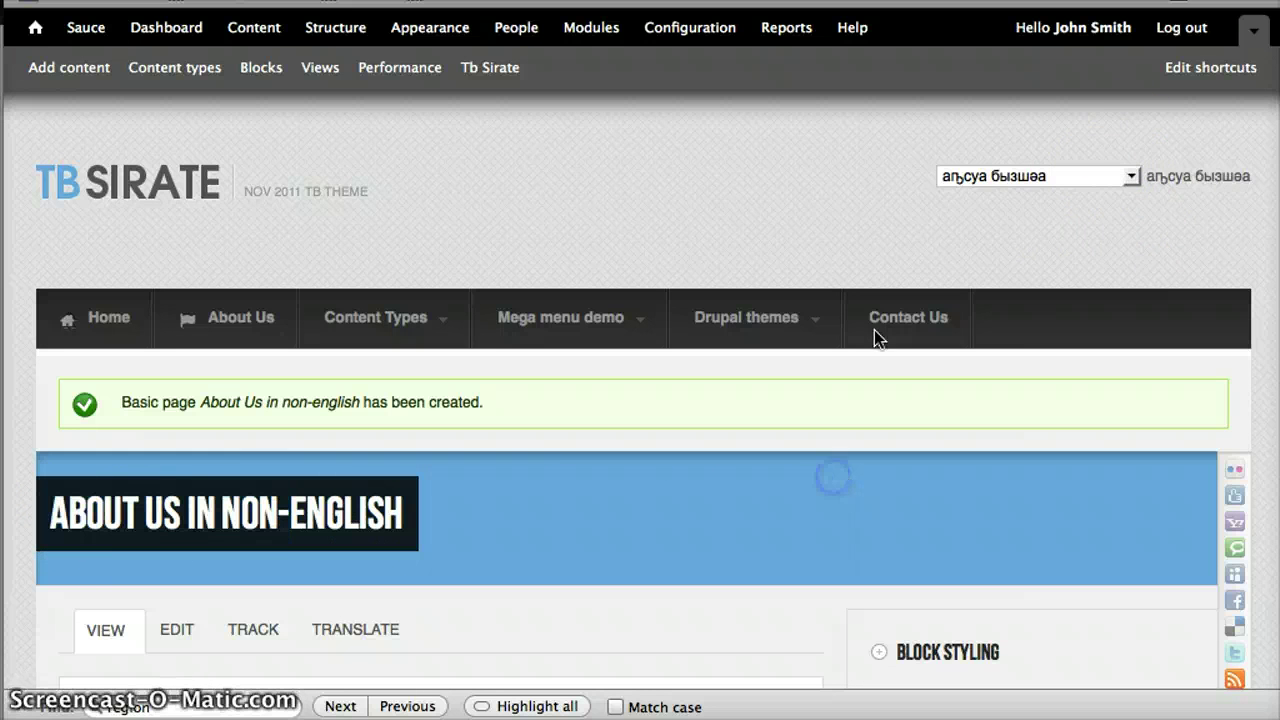
Switch the site language to English and look over the About Us page
left_click(1125, 176)
left_click(1094, 214)
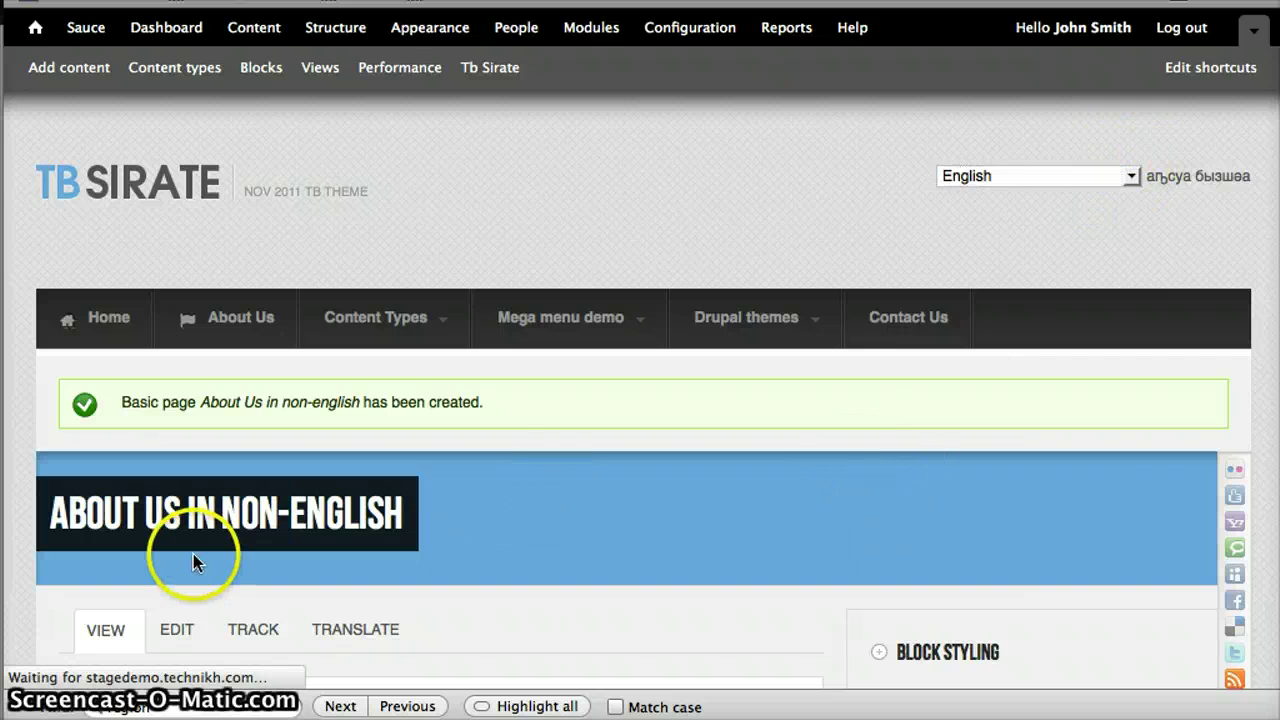
scroll(623, 437, "down", 7)
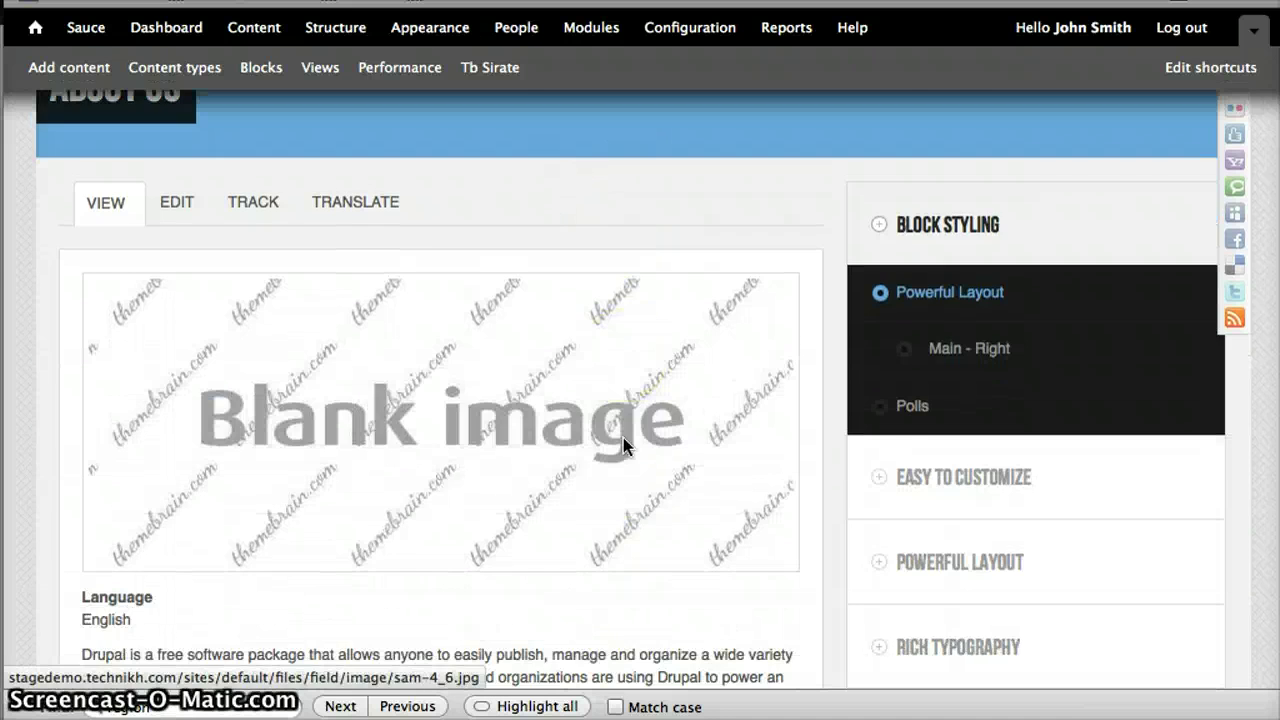
scroll(641, 428, "down", 2)
scroll(641, 428, "up", 9)
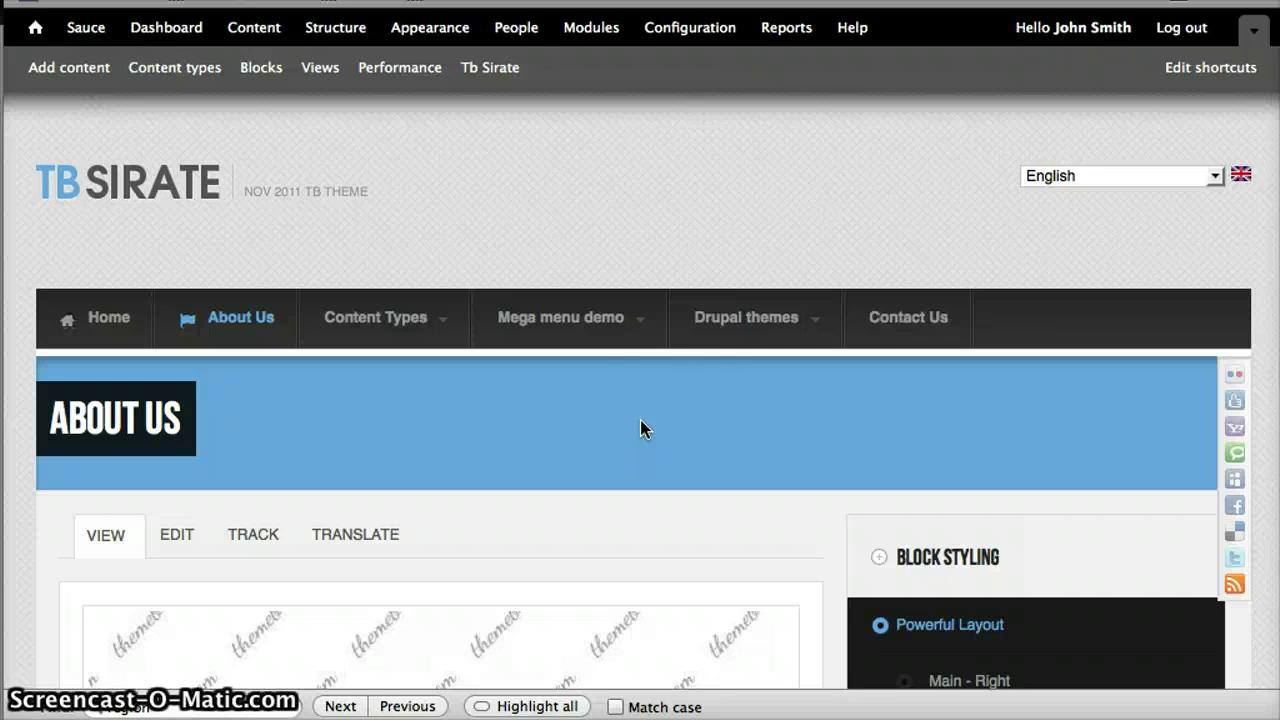
Review the steps of the Add multilingual functionality lesson and go back to the ladder's lesson overview
left_click(717, 404)
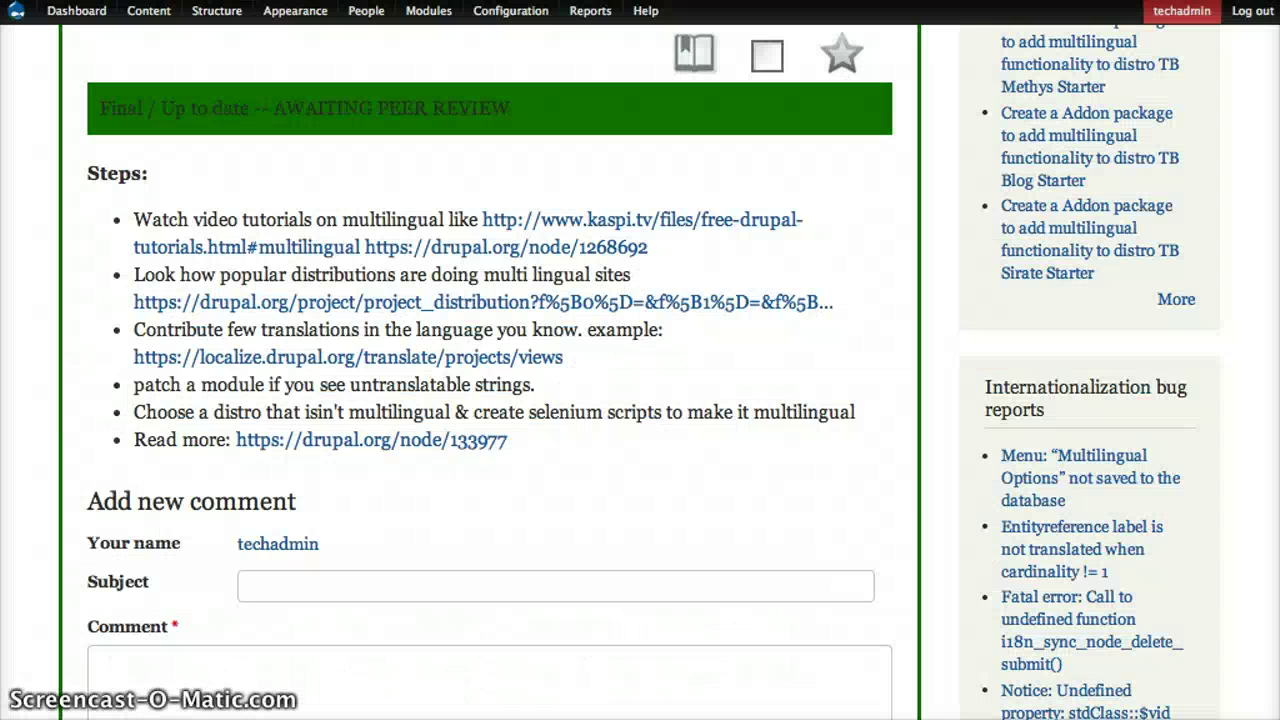
scroll(787, 447, "up", 3)
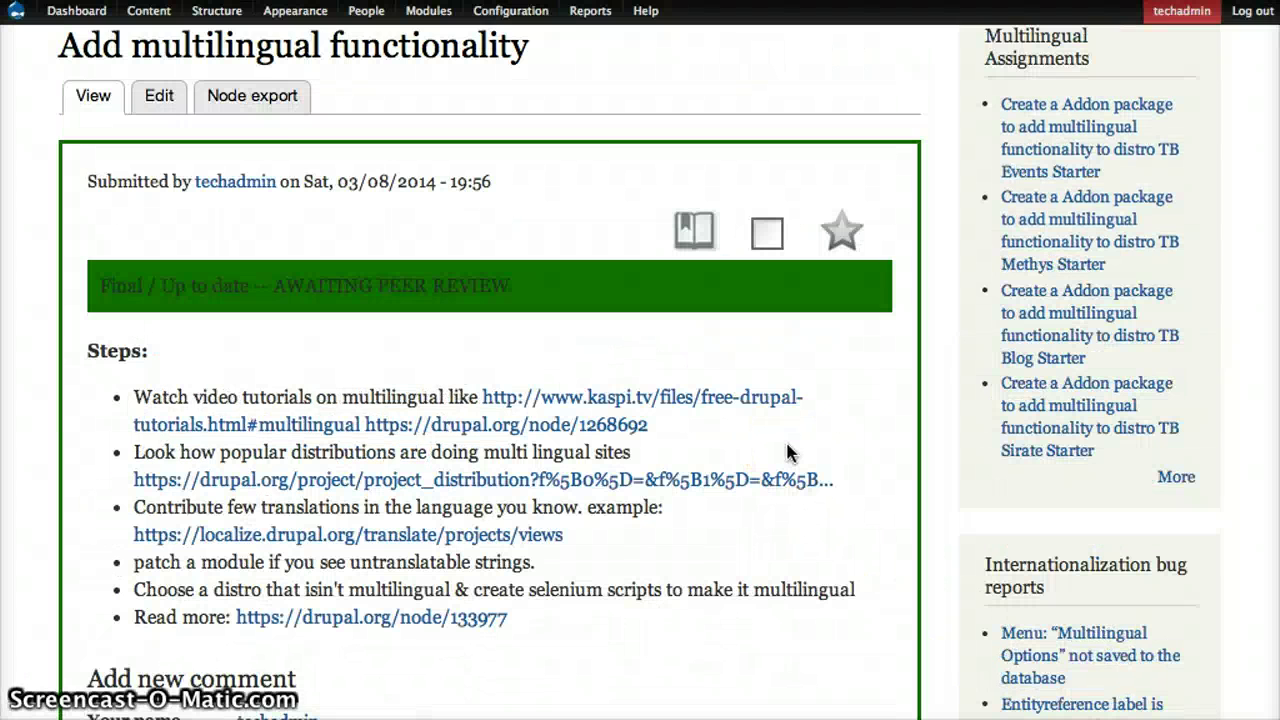
scroll(787, 445, "left", 5)
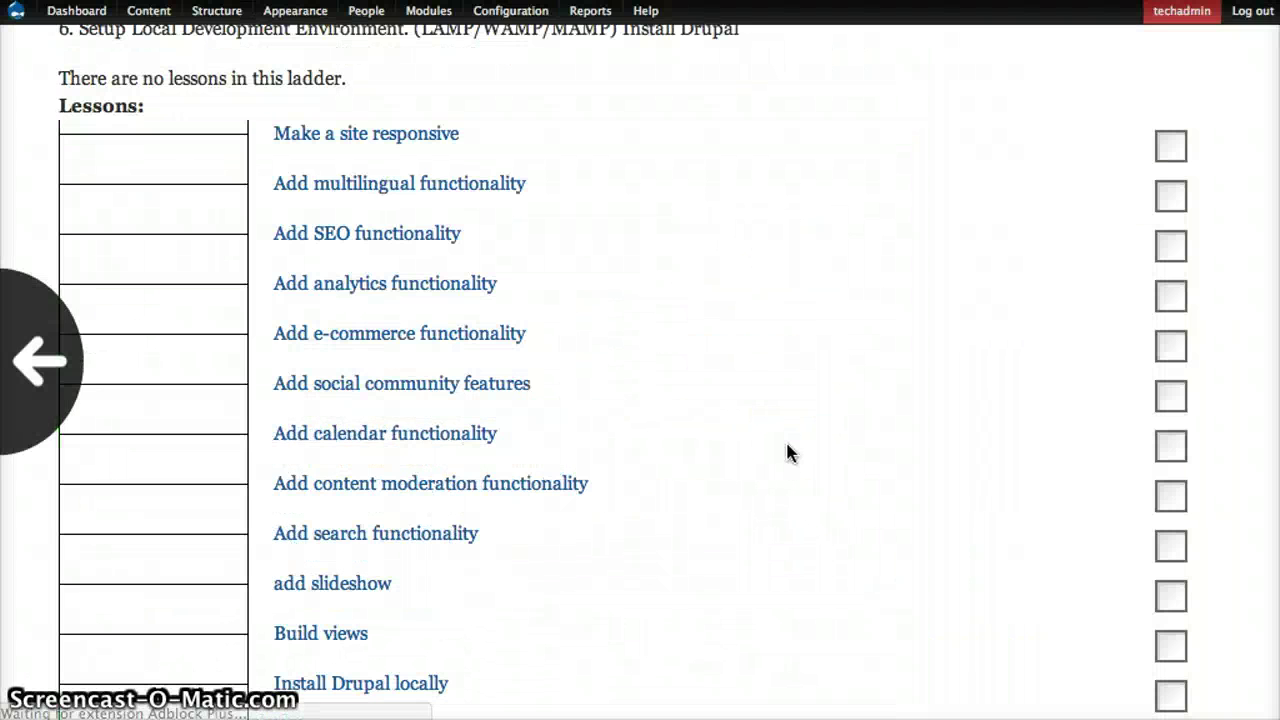
Examine the ladder's list of lessons and their completion marks
scroll(787, 445, "down", 3)
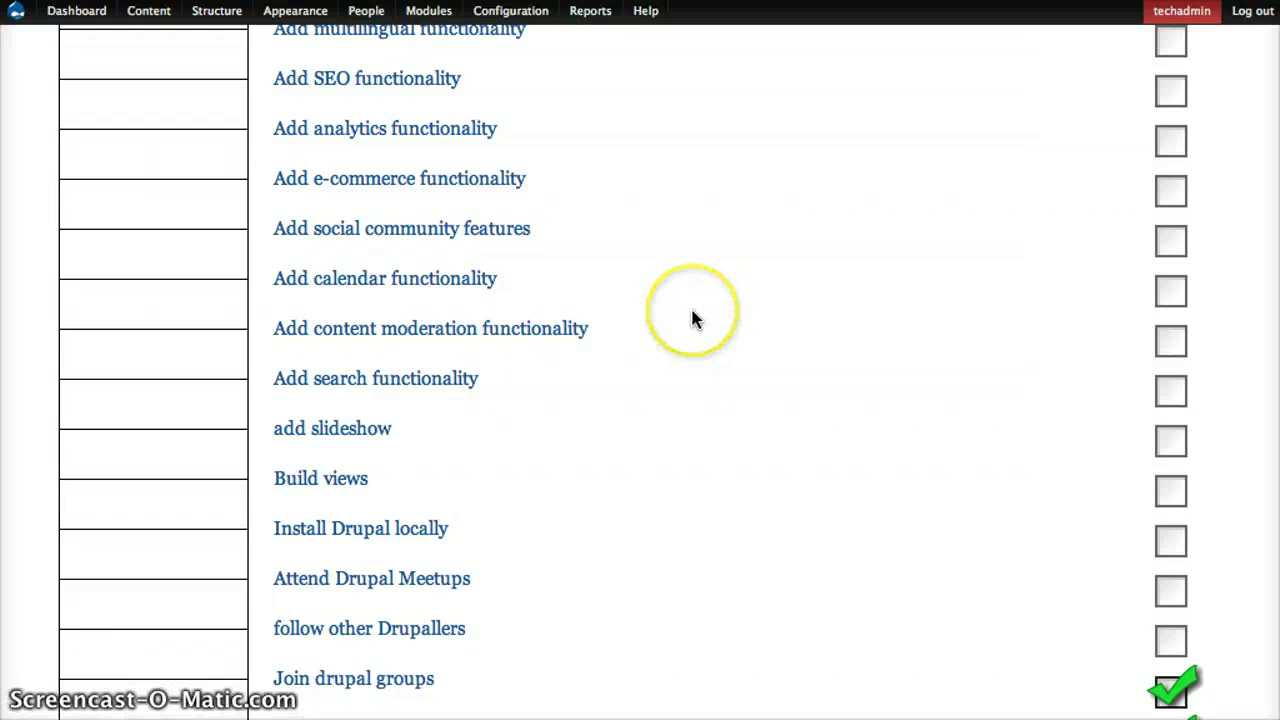
scroll(697, 318, "up", 3)
scroll(697, 318, "down", 3)
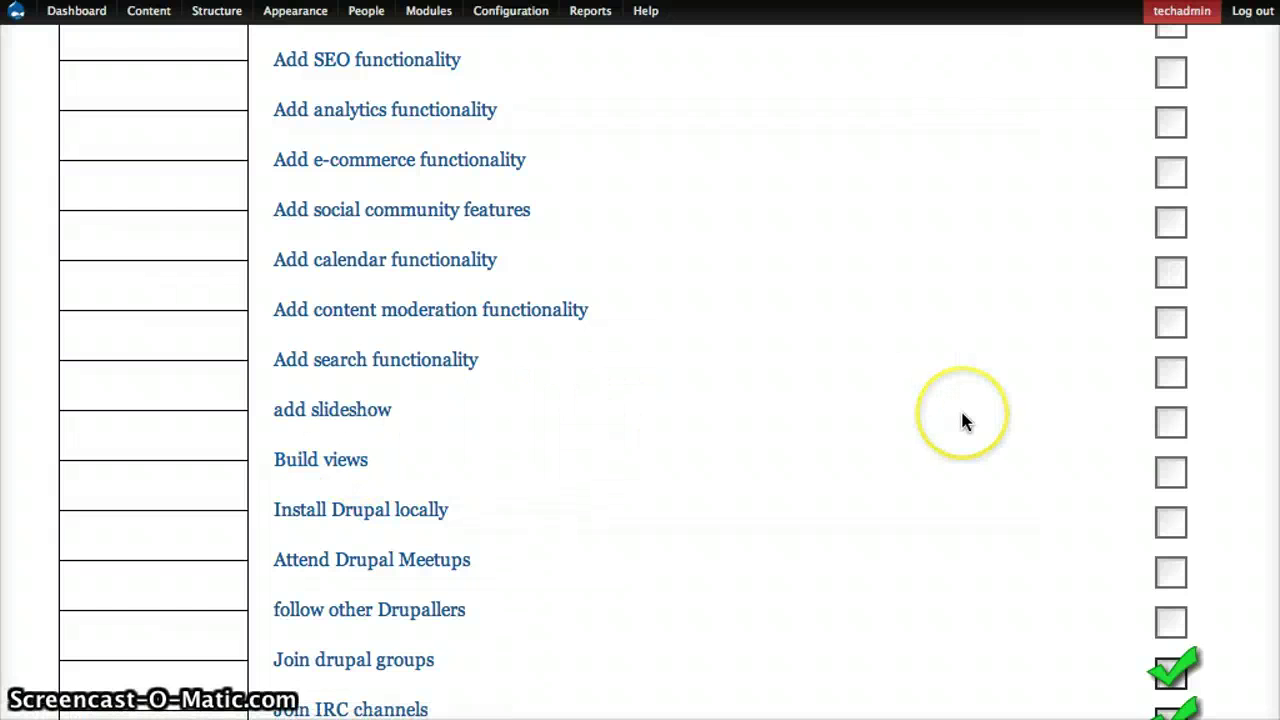
left_click(1005, 524)
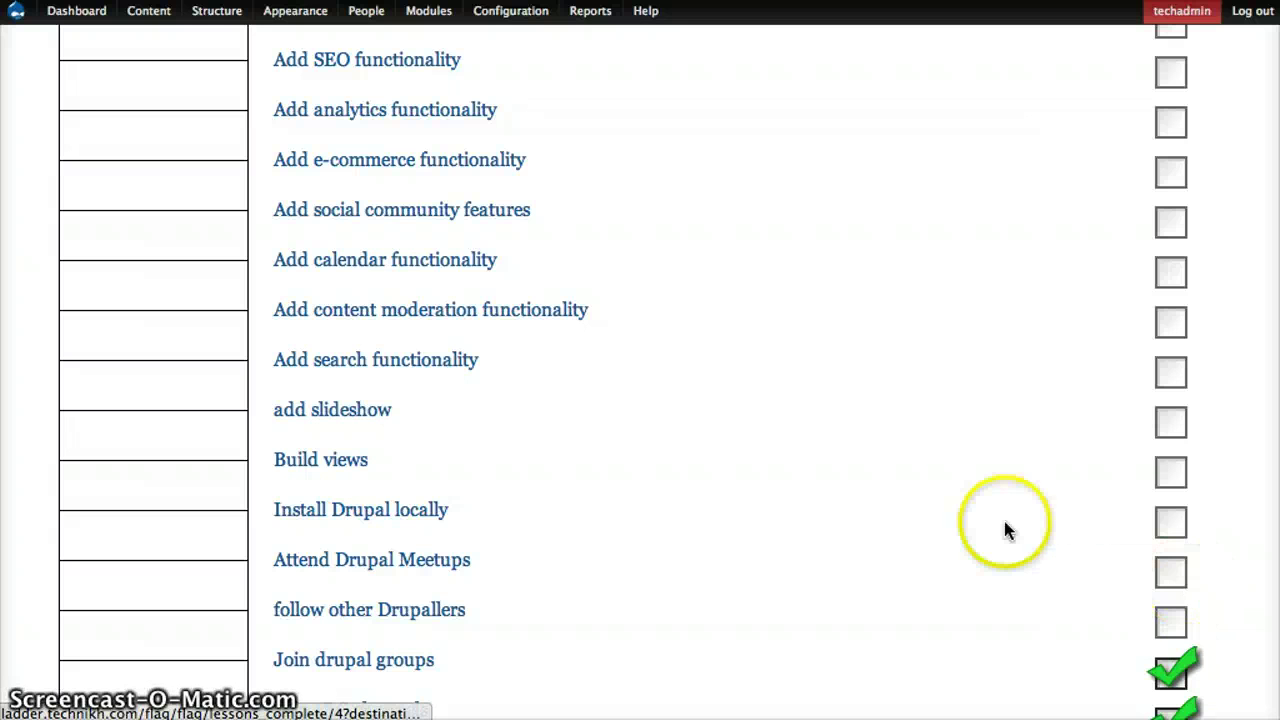
left_click(967, 446)
left_click(939, 192)
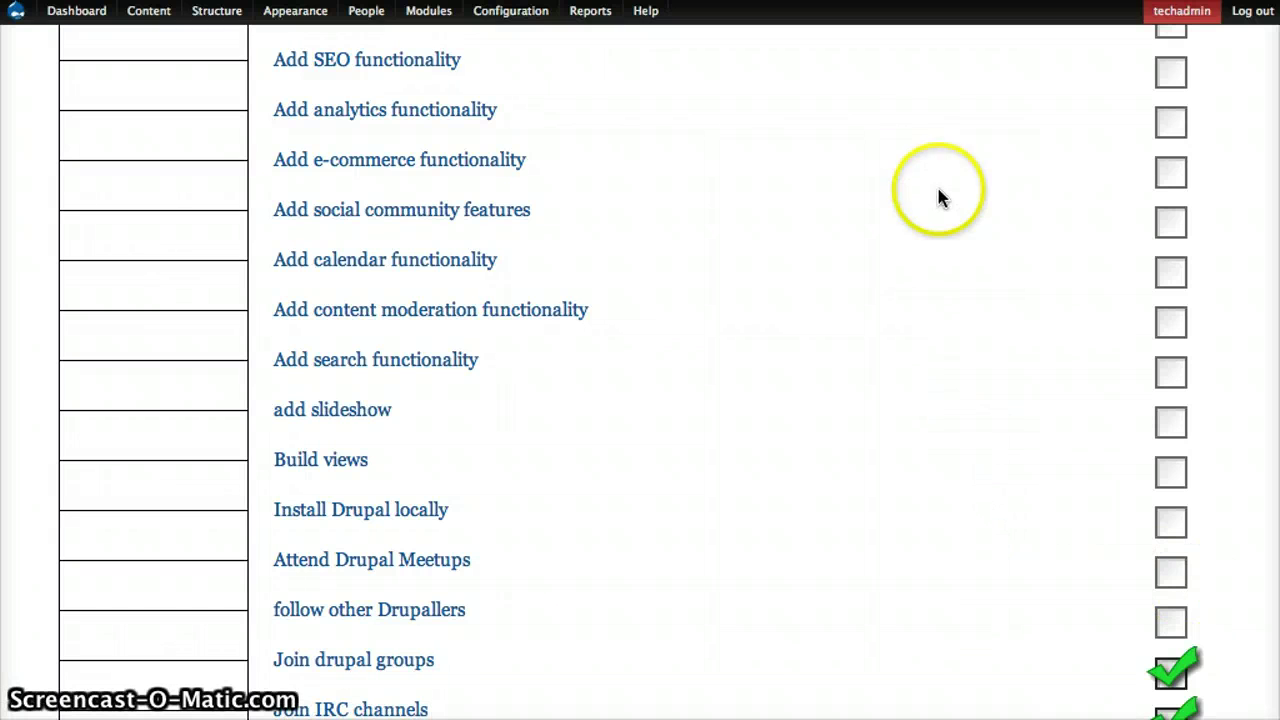
left_click(860, 331)
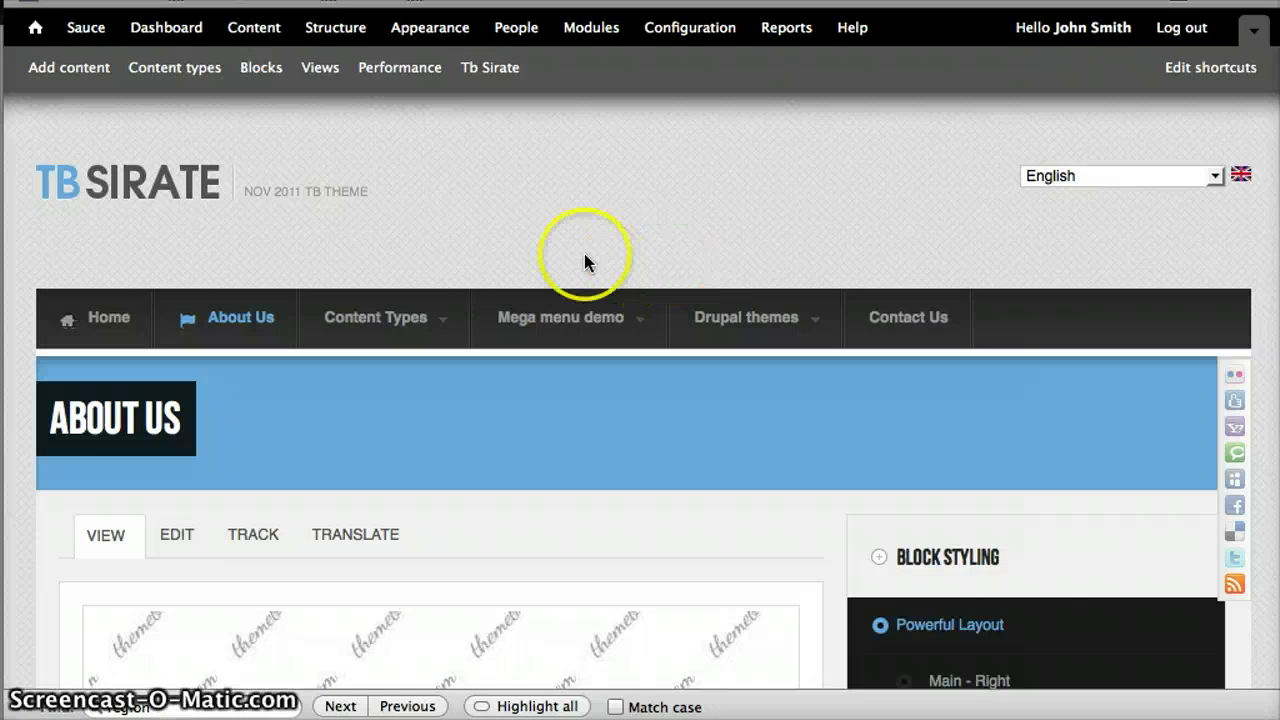
Open the Blogs page under Content Types on the stagedemo site and look through its entries
mouse_move(340, 317)
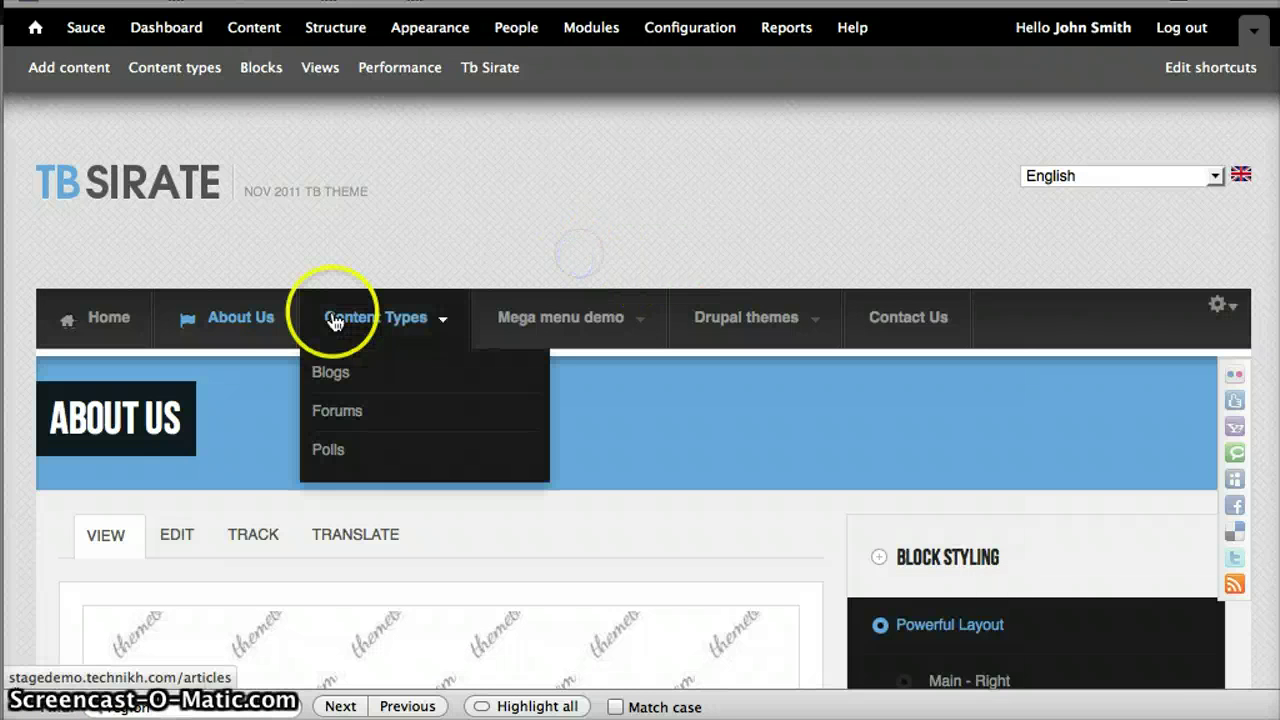
left_click(332, 374)
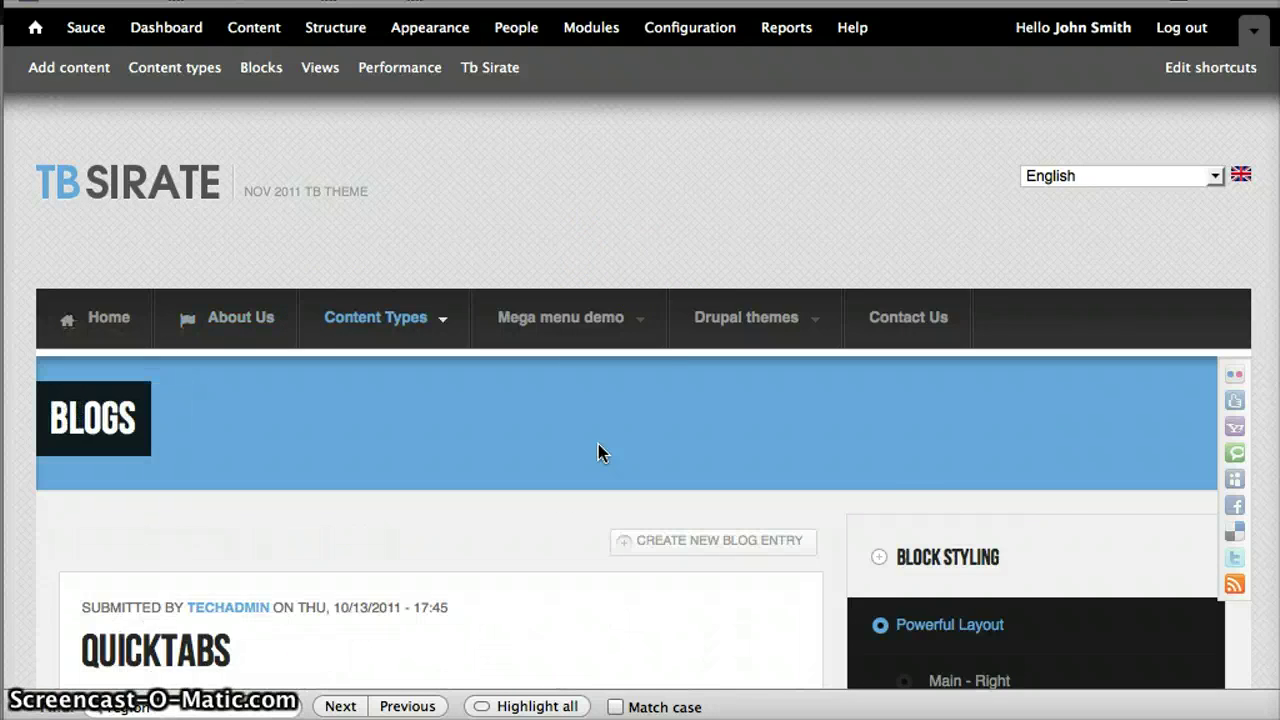
scroll(598, 444, "down", 10)
scroll(598, 444, "down", 10)
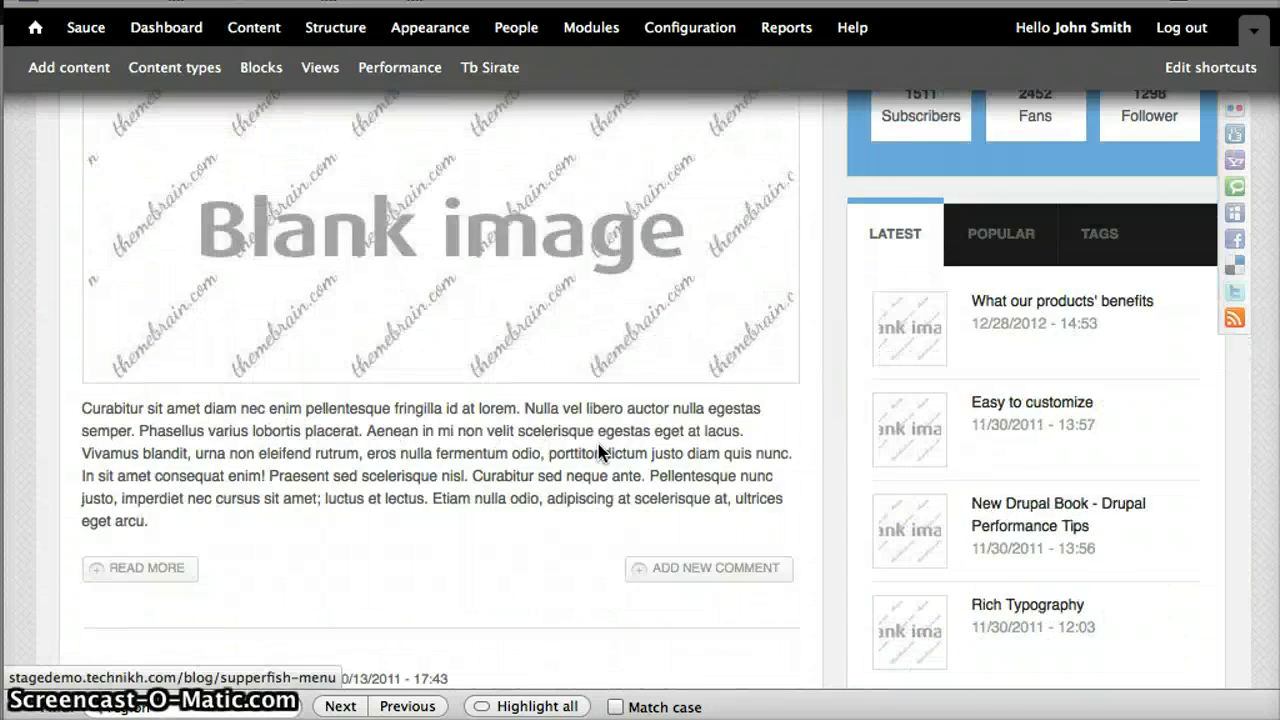
scroll(600, 455, "up", 8)
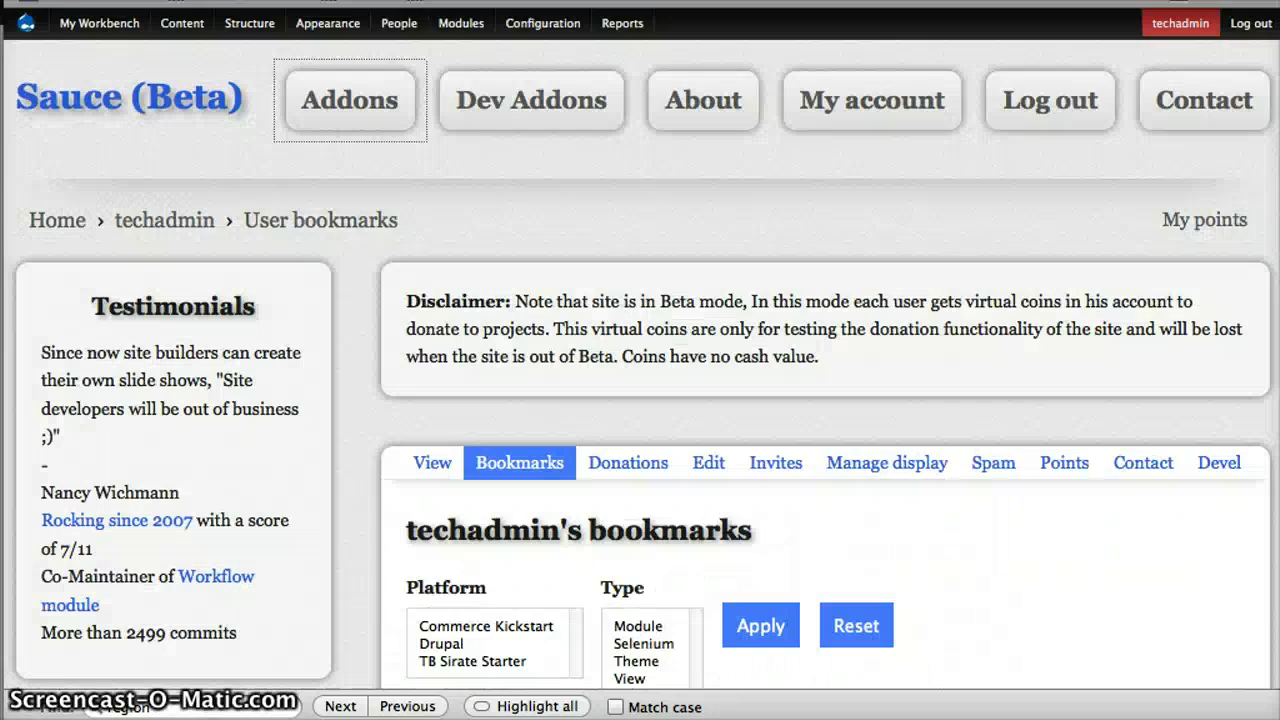
Look through the bookmarked add-ons in the account's bookmarks on the Sauce (Beta) site
scroll(720, 466, "down", 5)
scroll(650, 553, "down", 6)
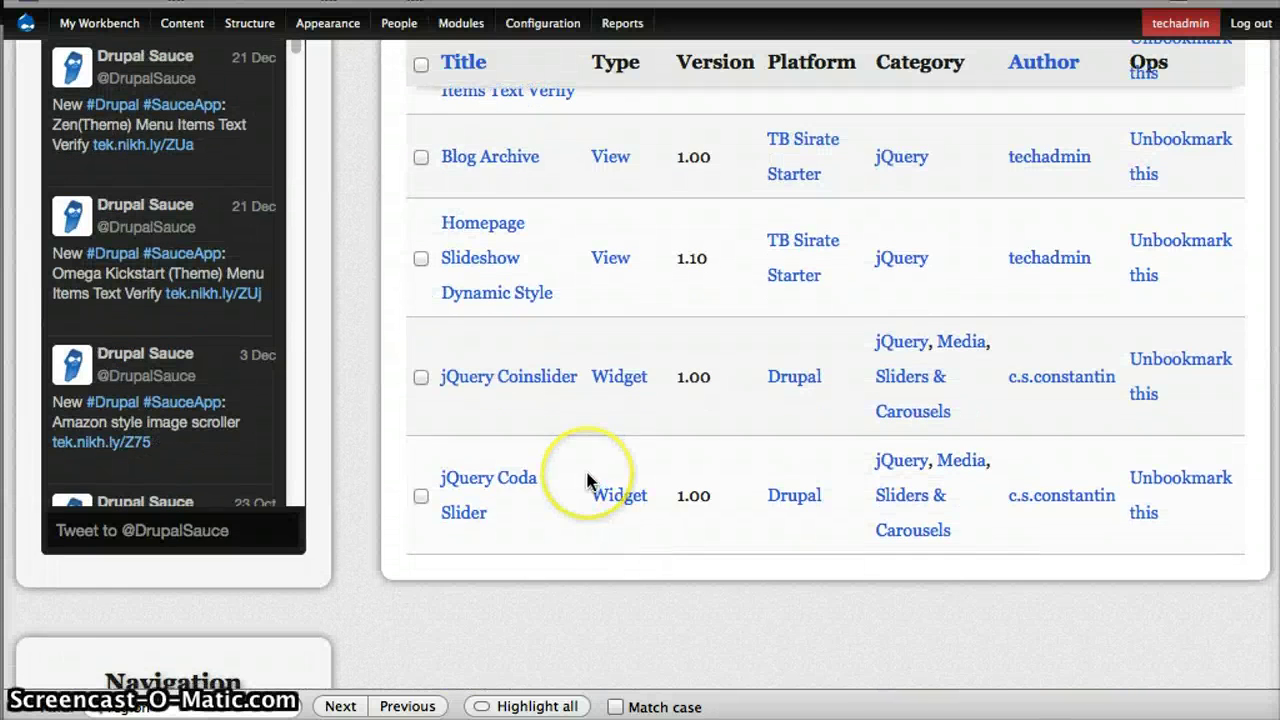
scroll(571, 486, "up", 3)
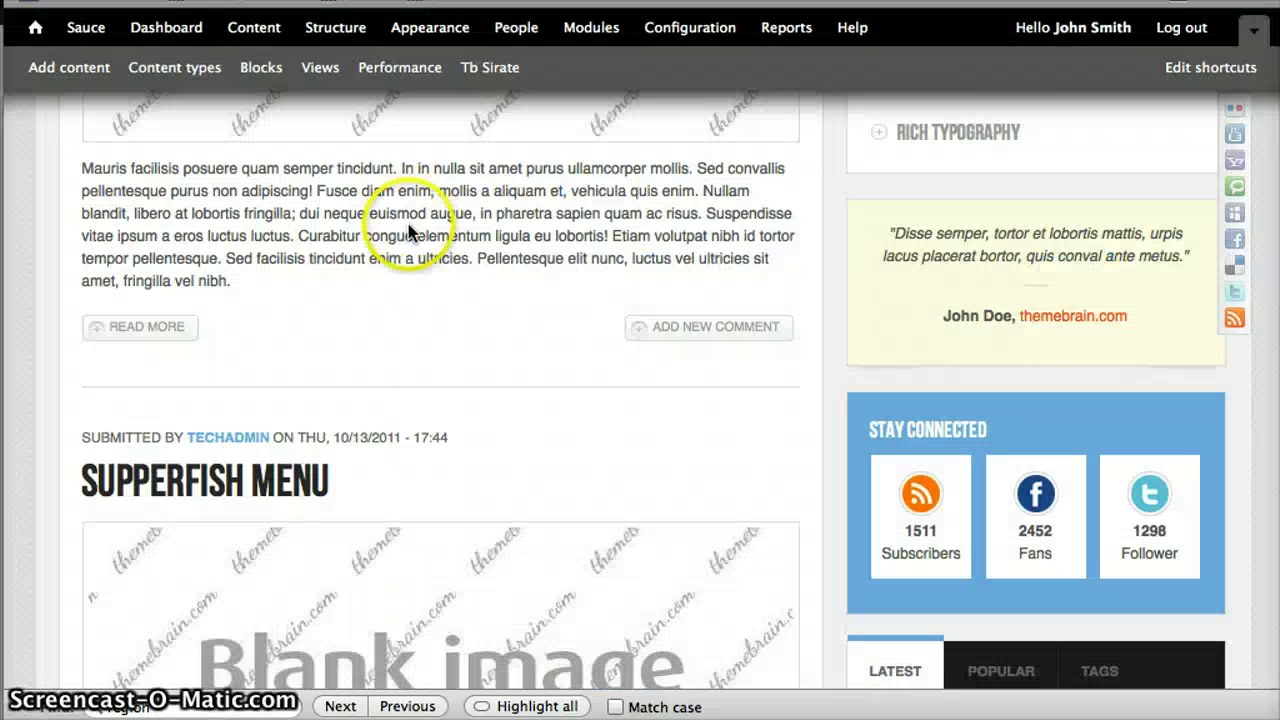
Open the Sauce add-on search and install page of the stagedemo site
left_click(405, 316)
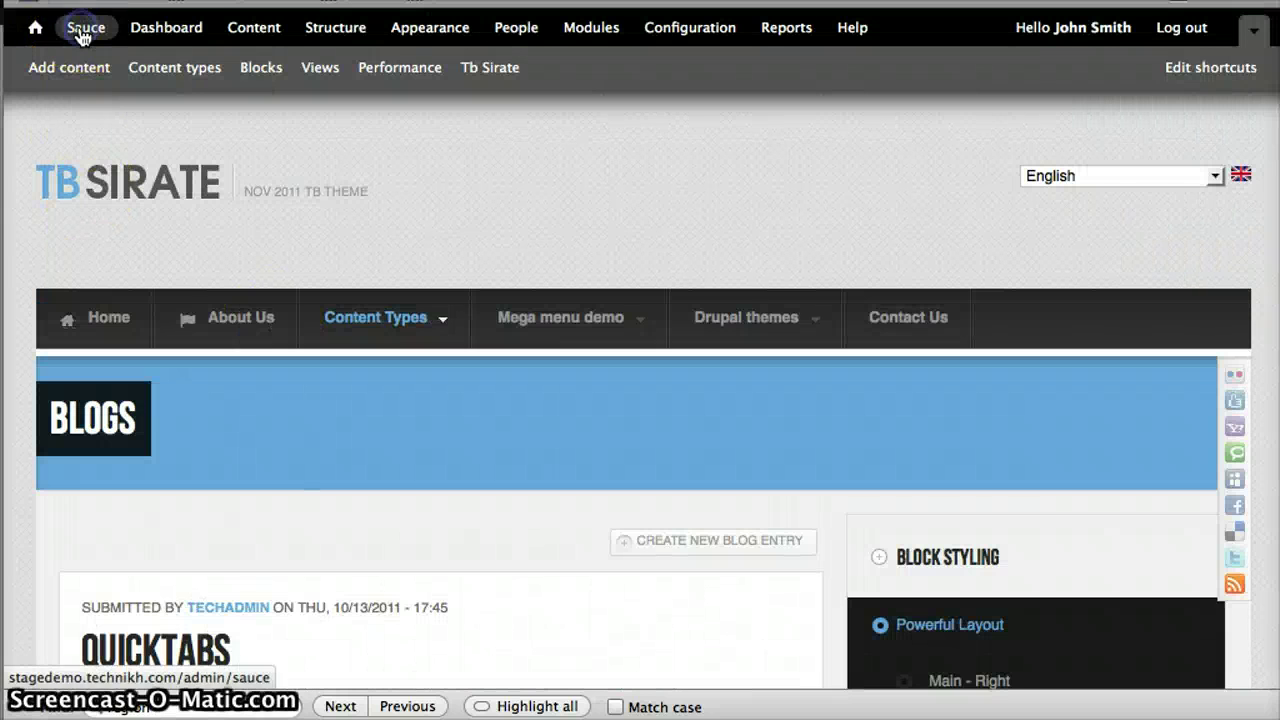
left_click(84, 30)
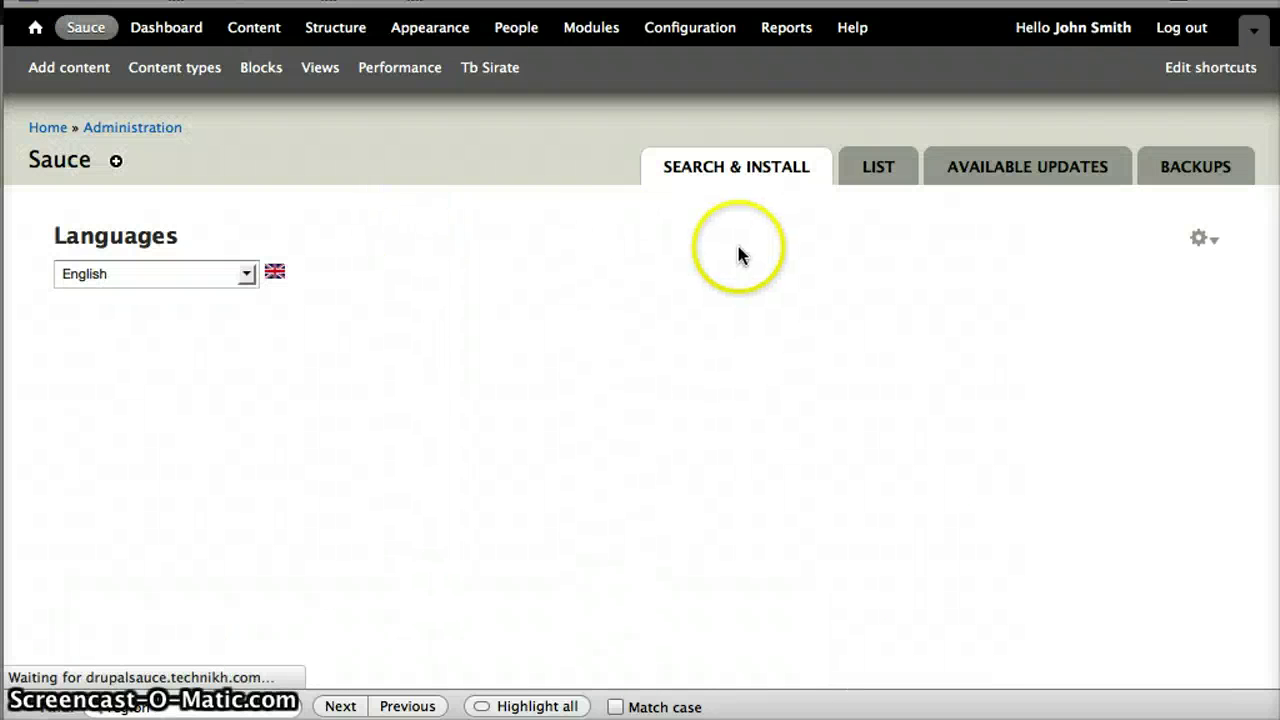
Open the account's bookmarks on the embedded Sauce (Beta) site and go to the list of bookmarked add-ons
left_click(633, 246)
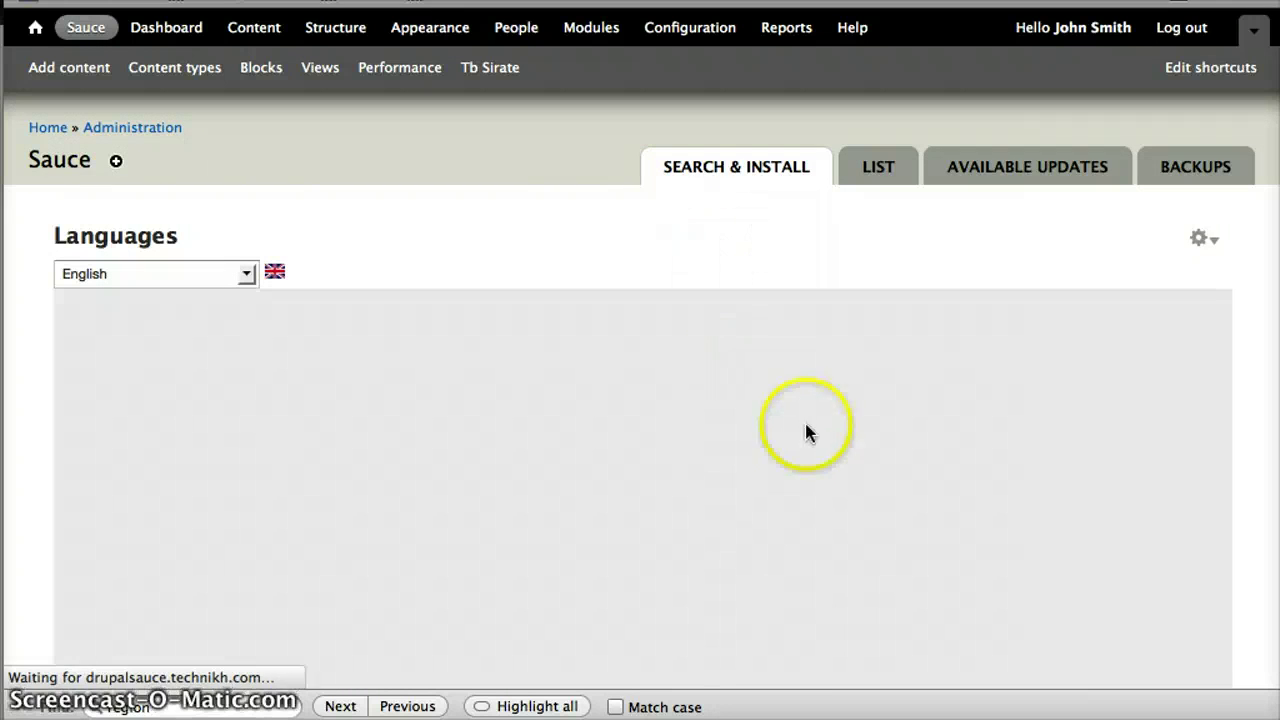
scroll(839, 470, "up", 5)
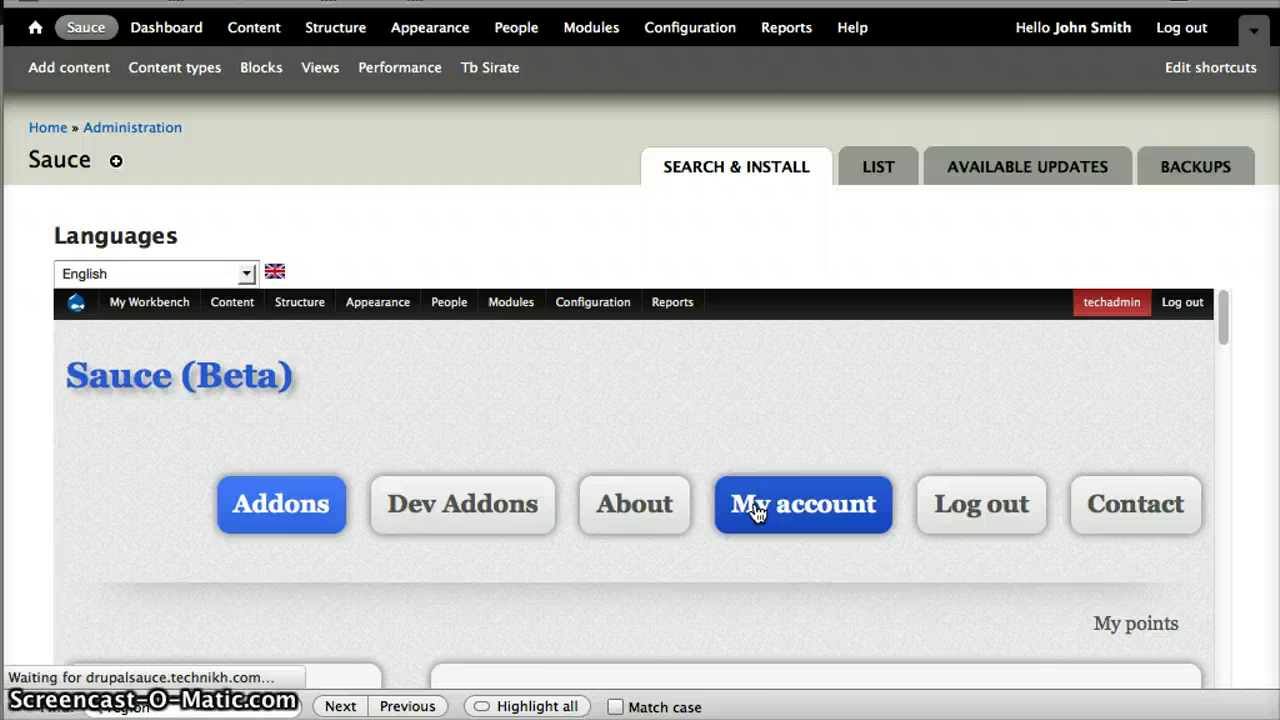
scroll(389, 595, "down", 3)
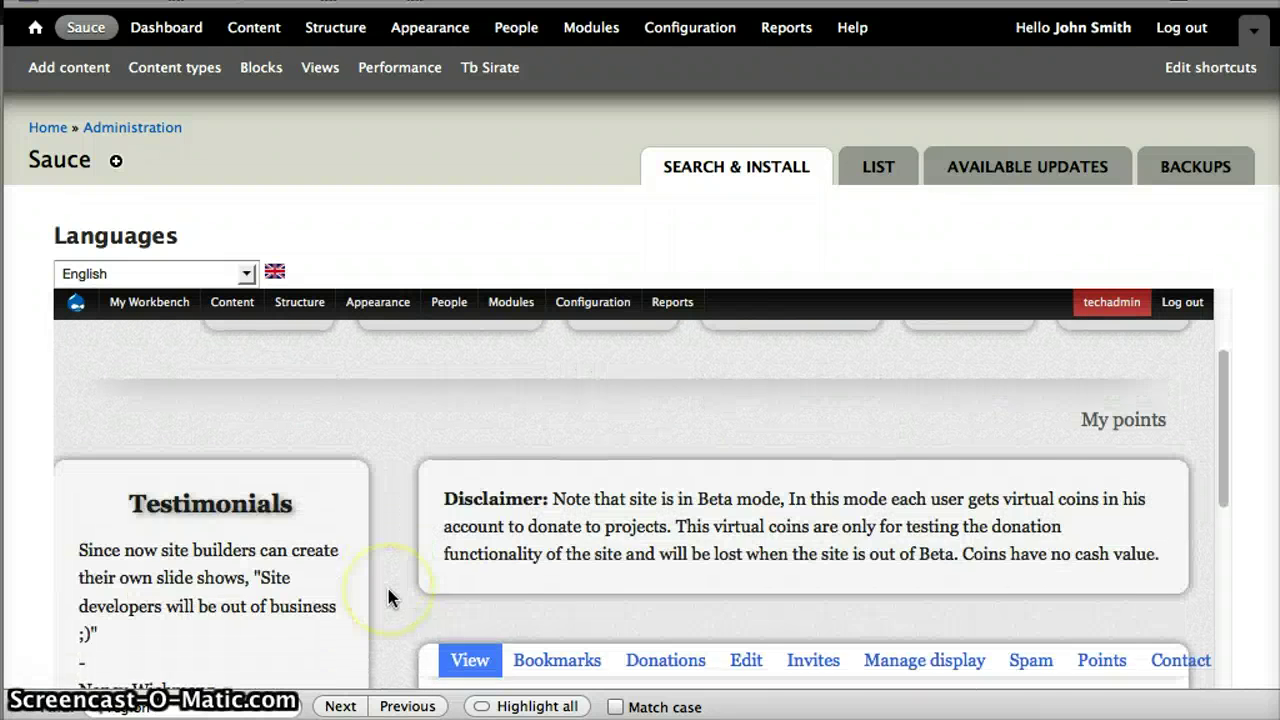
scroll(389, 595, "down", 3)
left_click(557, 522)
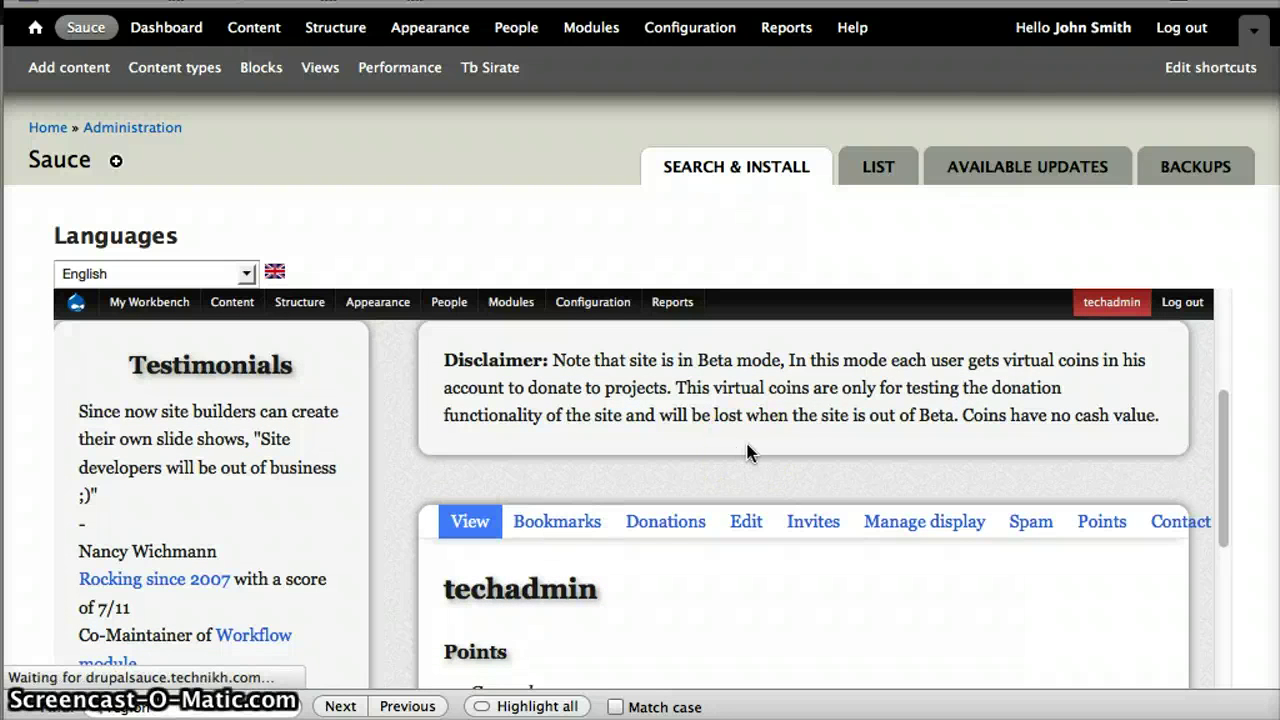
left_click(743, 571)
scroll(809, 582, "down", 10)
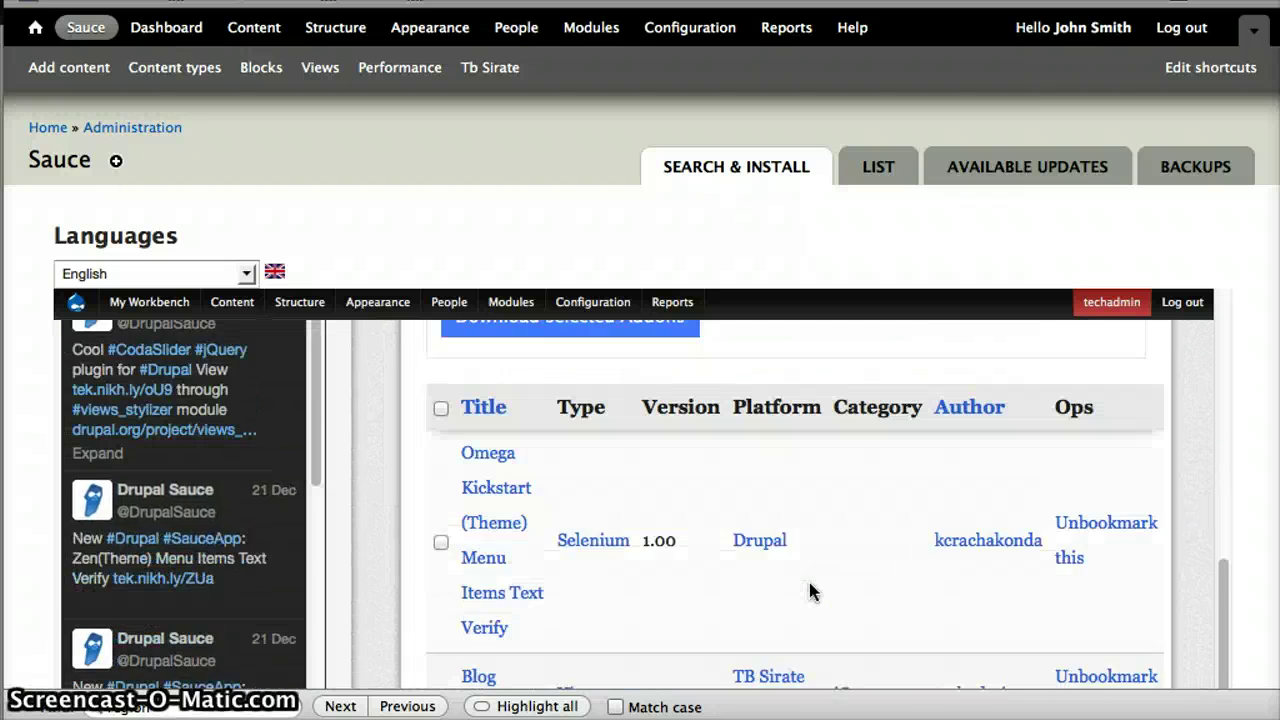
Select the bookmarked add-ons Omega Kickstart (Theme) Menu Items Text Verify, Blog Archive, Homepage Slideshow Dynamic Style, jQuery Coinslider and jQuery Coda Slider
scroll(809, 592, "down", 3)
scroll(809, 592, "up", 3)
scroll(809, 592, "down", 5)
left_click(658, 487)
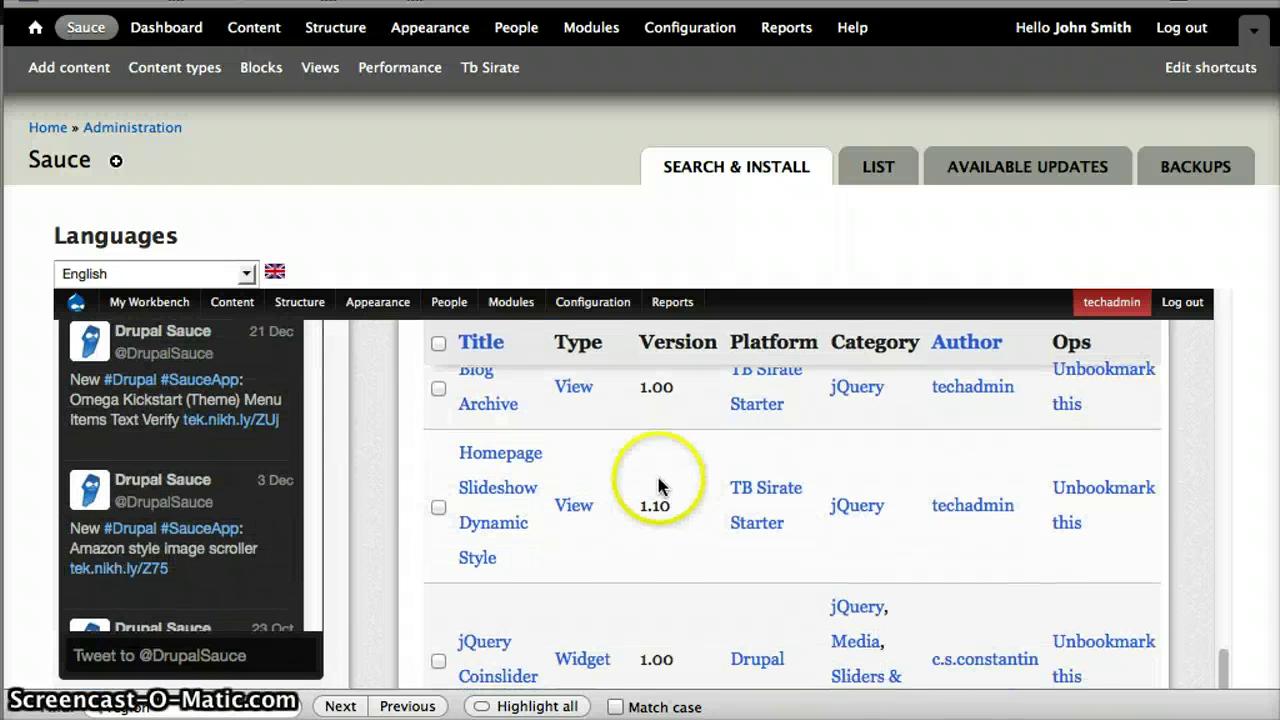
left_click(439, 390)
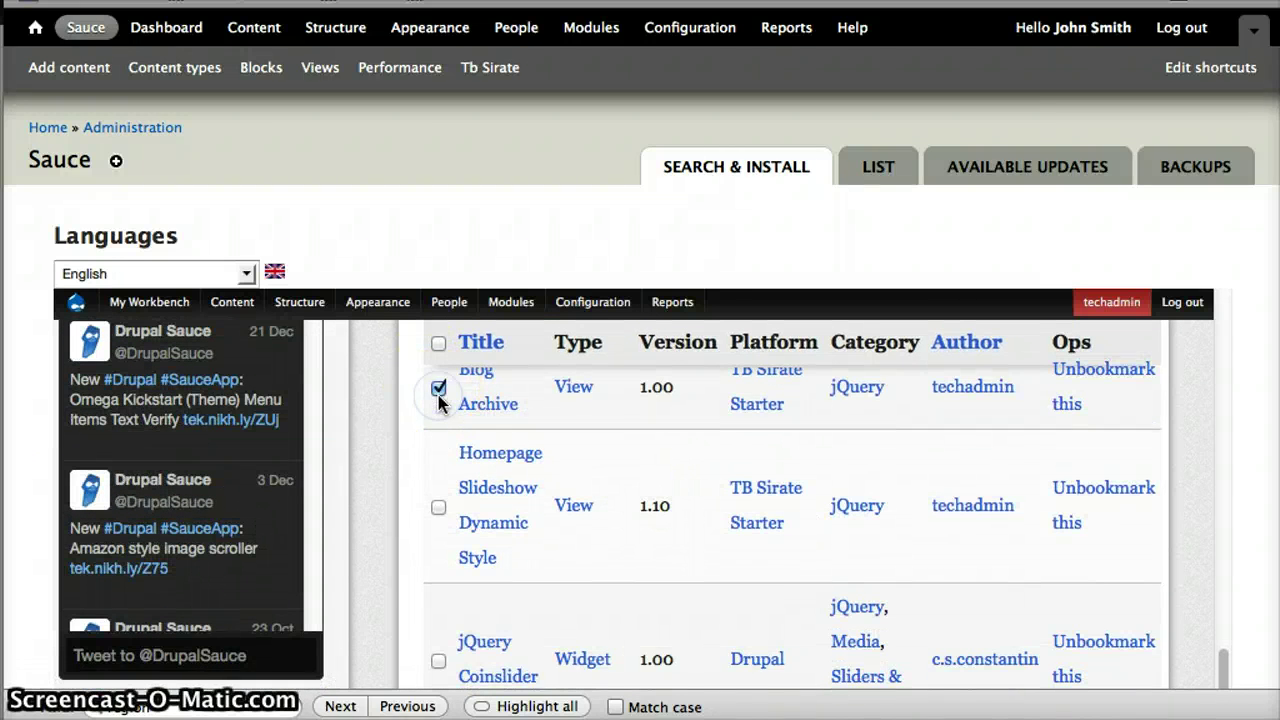
left_click(437, 509)
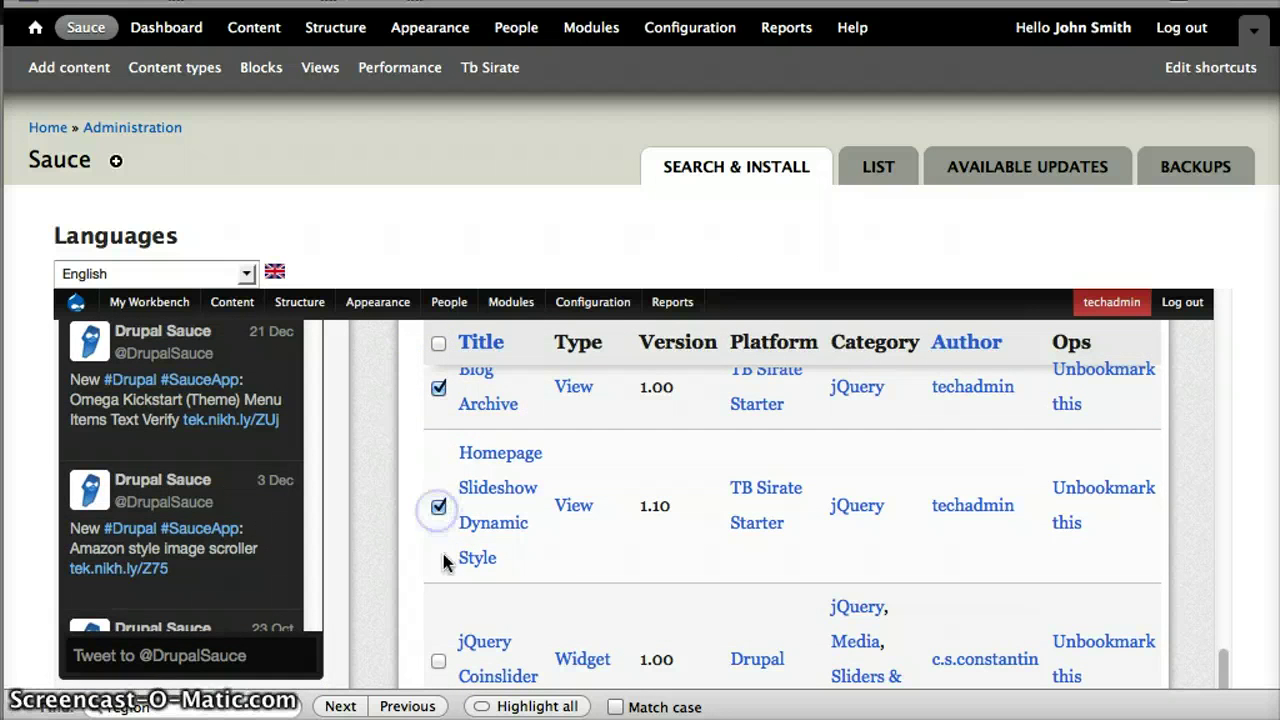
scroll(443, 551, "down", 3)
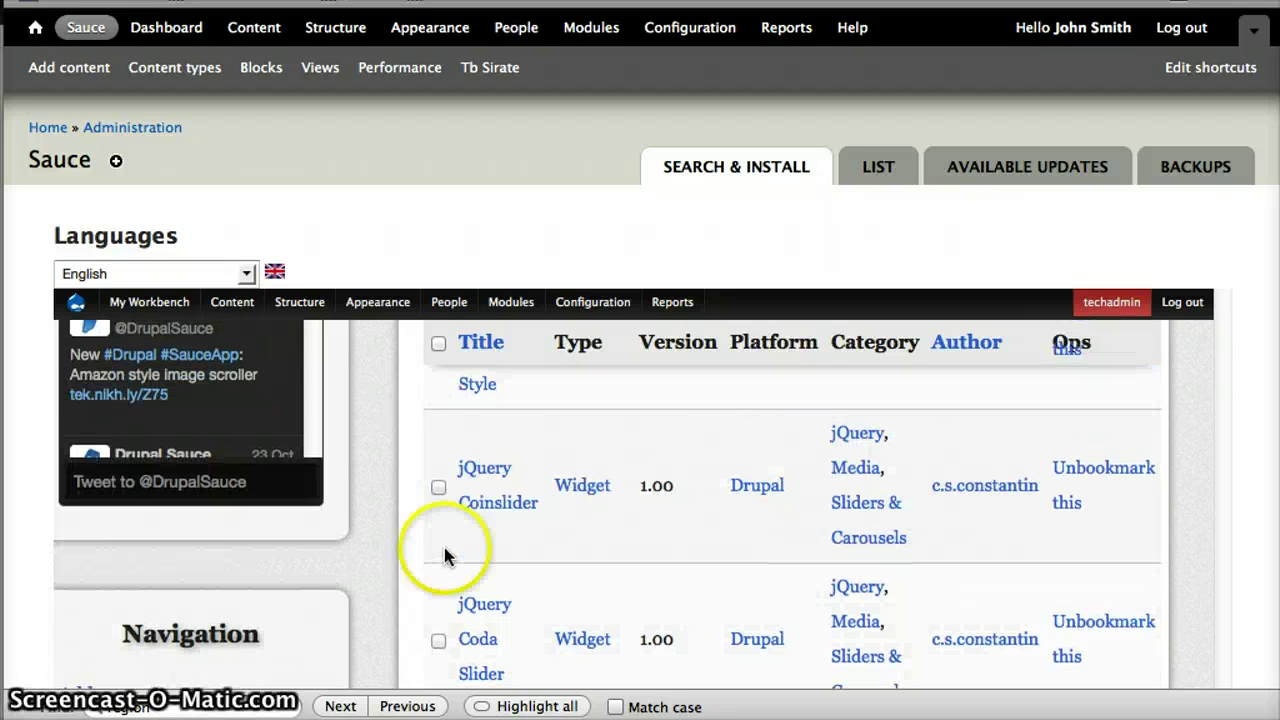
left_click(438, 488)
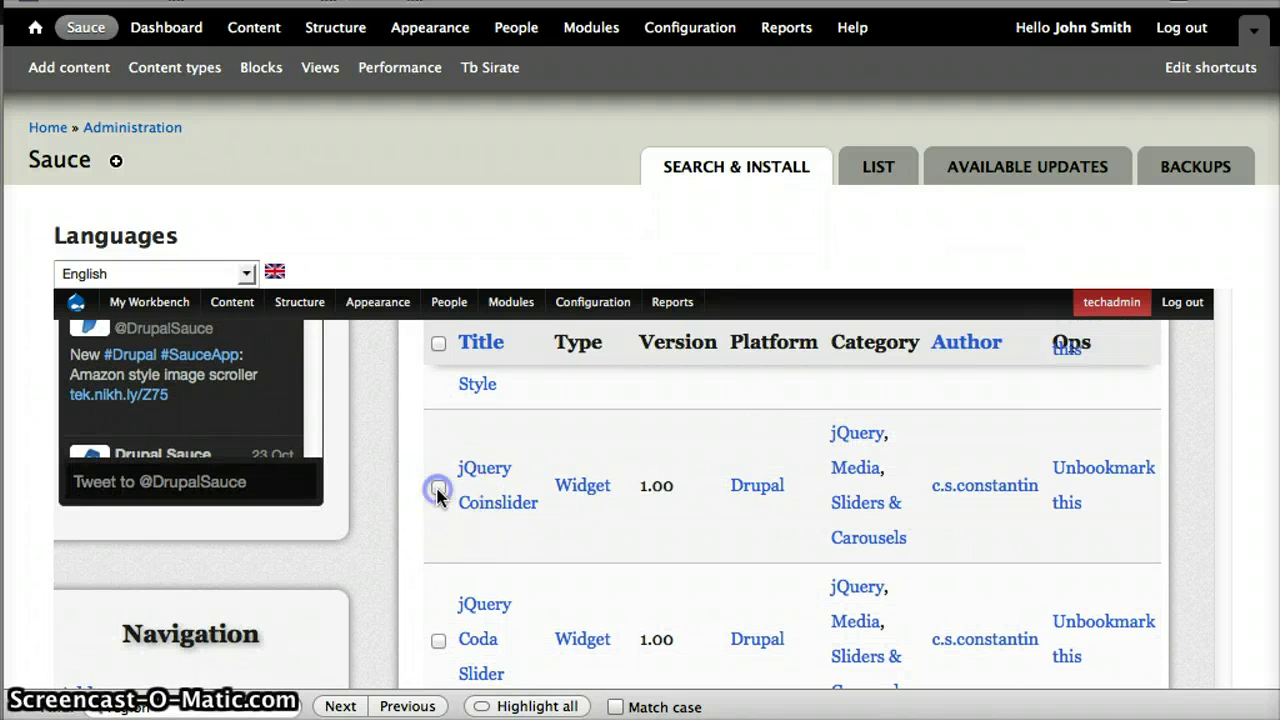
left_click(438, 640)
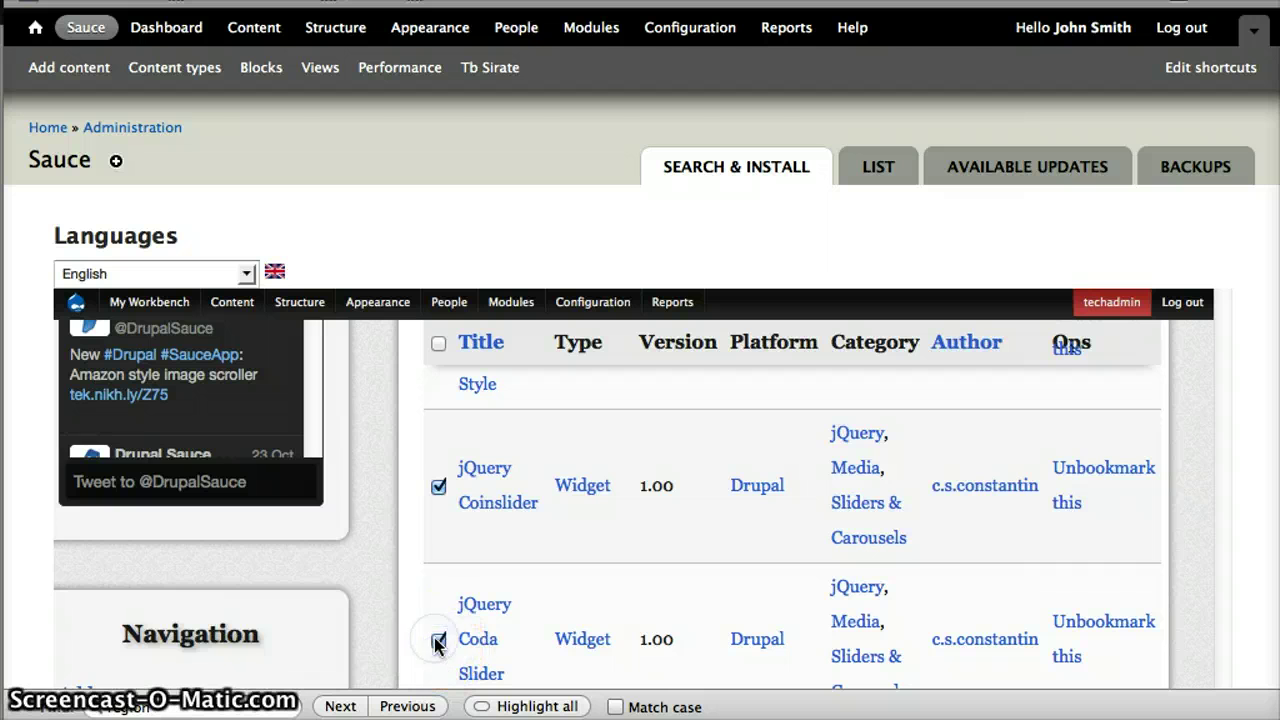
scroll(437, 645, "up", 3)
scroll(437, 645, "down", 5)
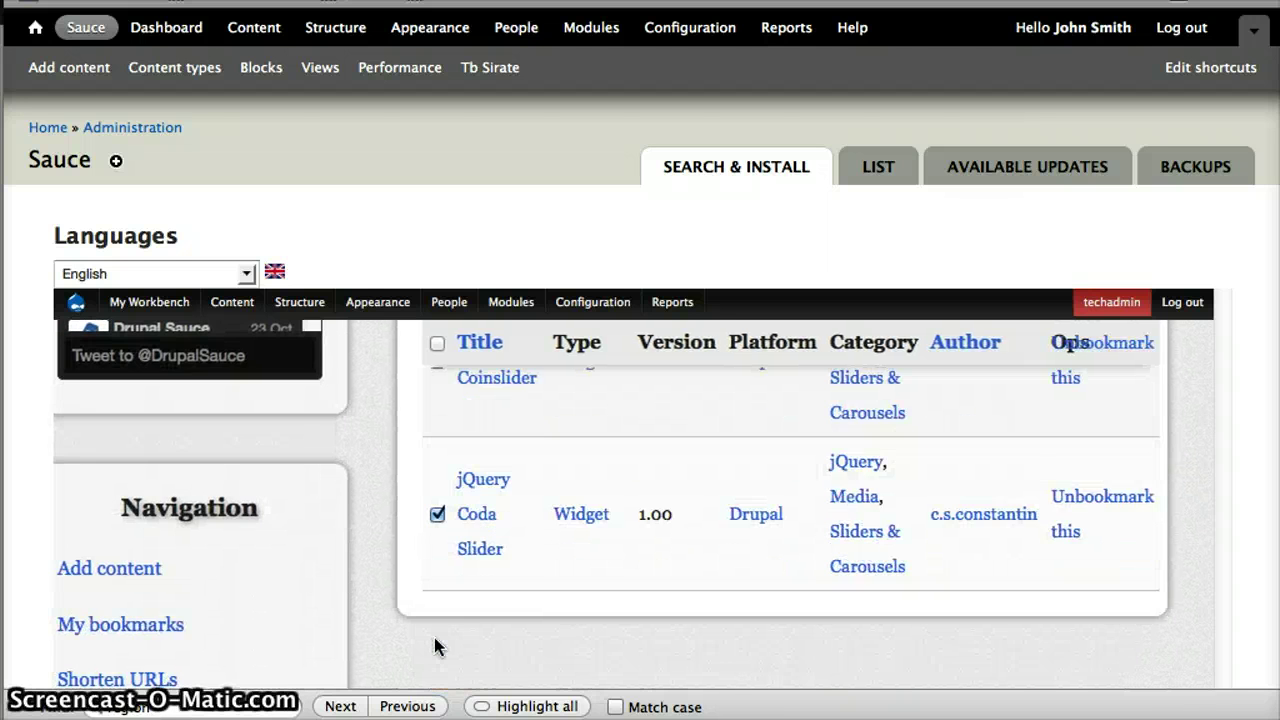
scroll(436, 645, "up", 5)
left_click(436, 631)
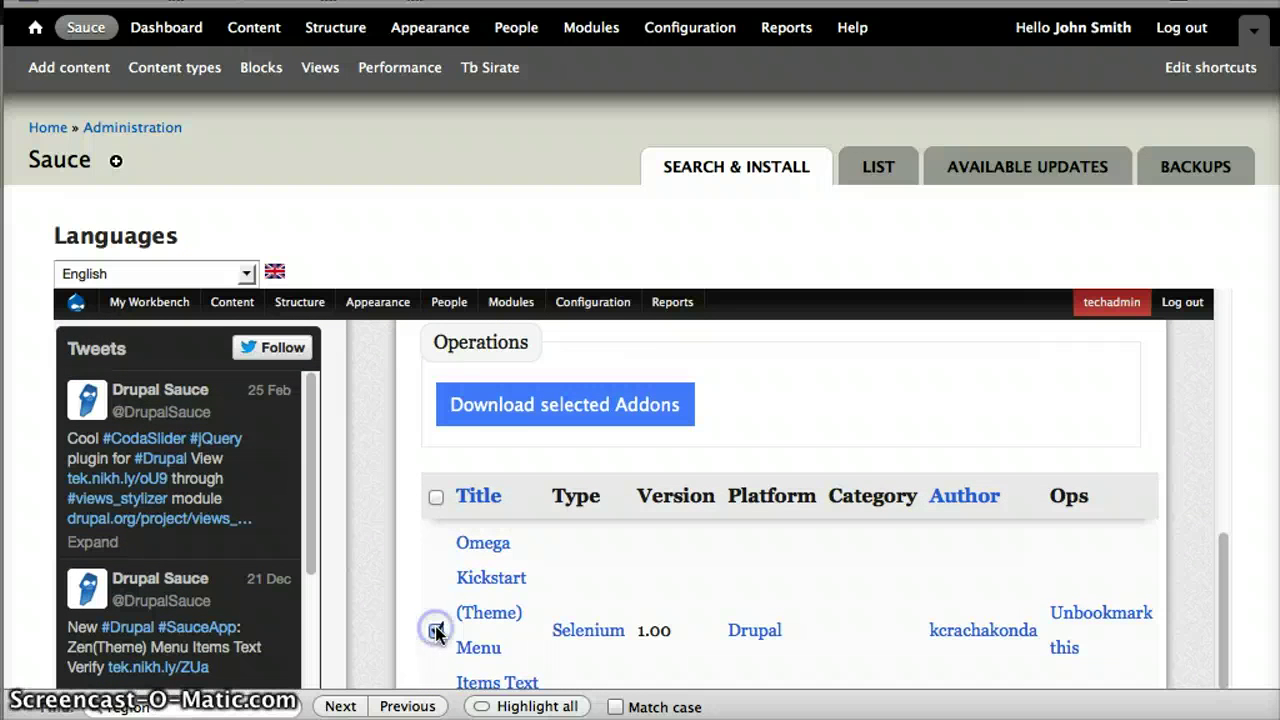
Download the selected bookmarked add-ons to the stagedemo site and confirm the operation
scroll(580, 614, "down", 3)
scroll(580, 617, "up", 4)
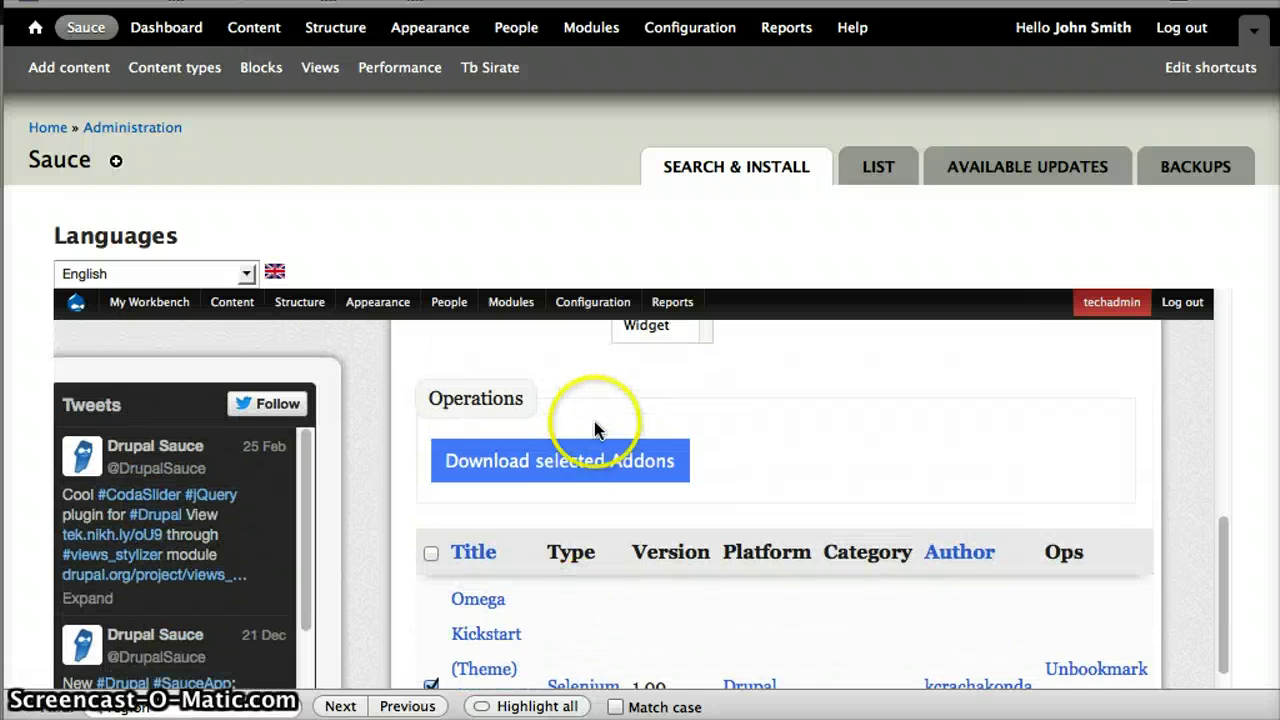
left_click(560, 460)
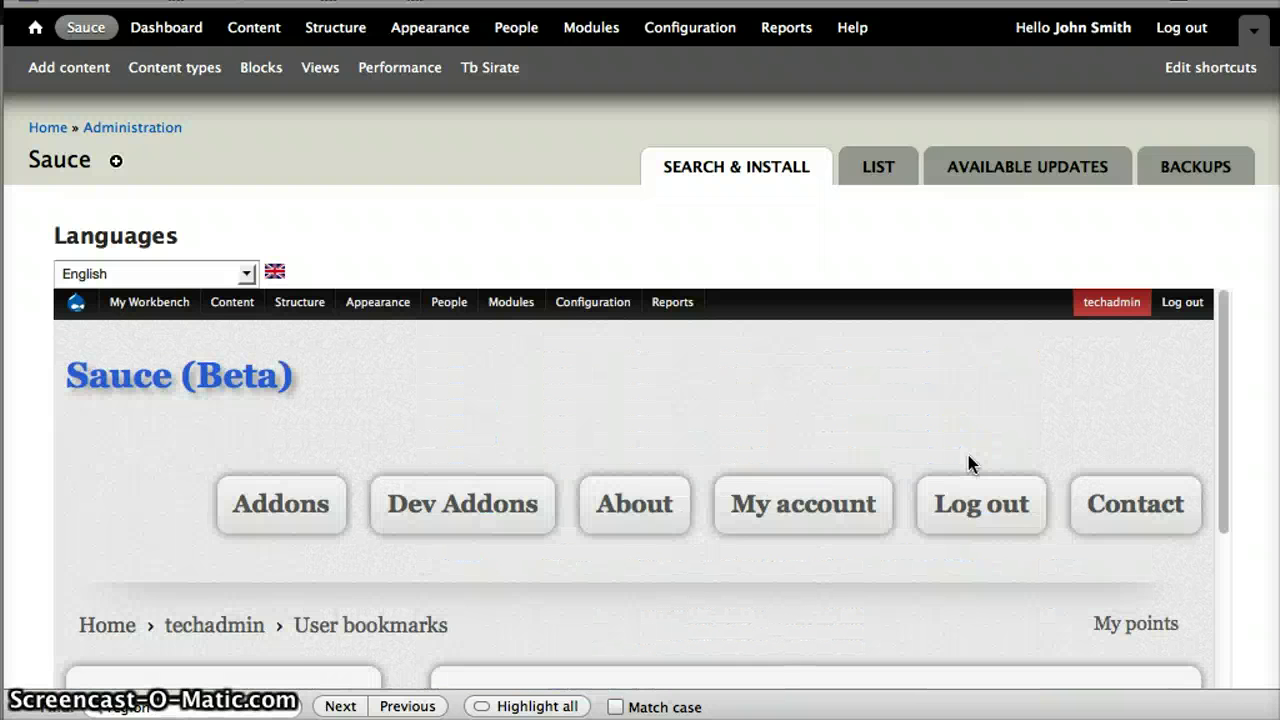
scroll(970, 463, "down", 5)
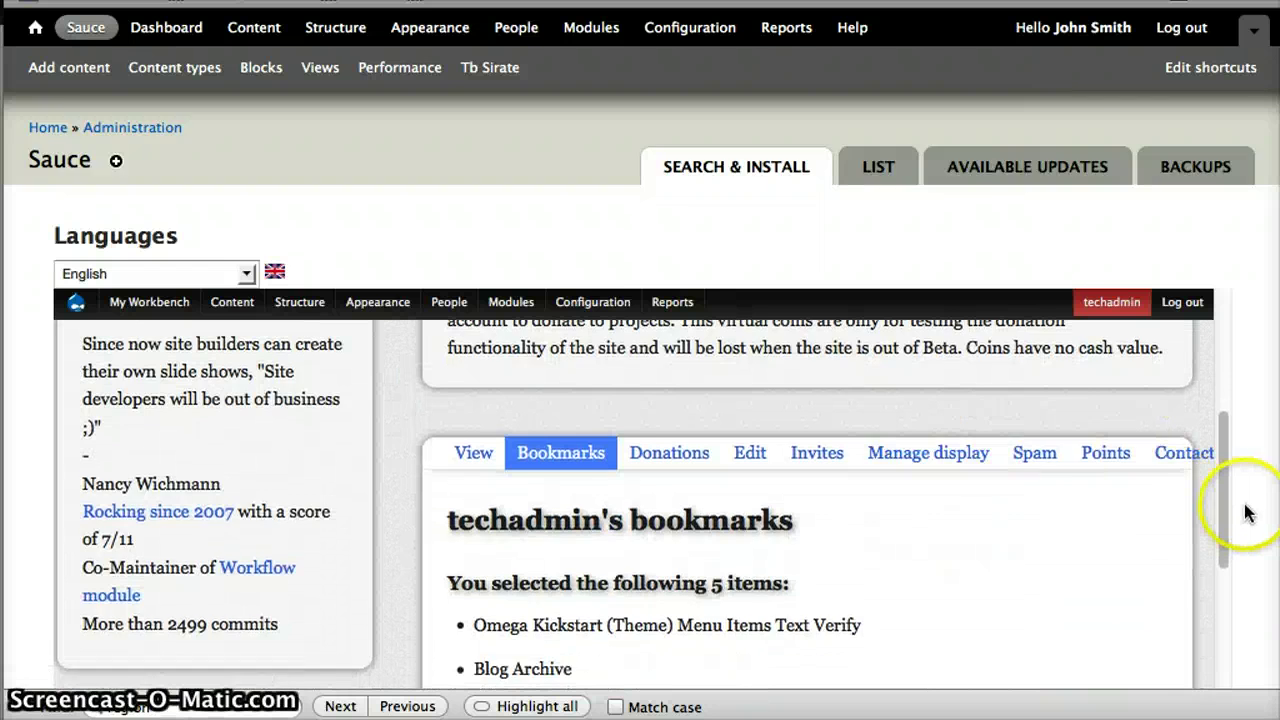
scroll(1246, 509, "down", 2)
scroll(1040, 515, "down", 10)
left_click(469, 294)
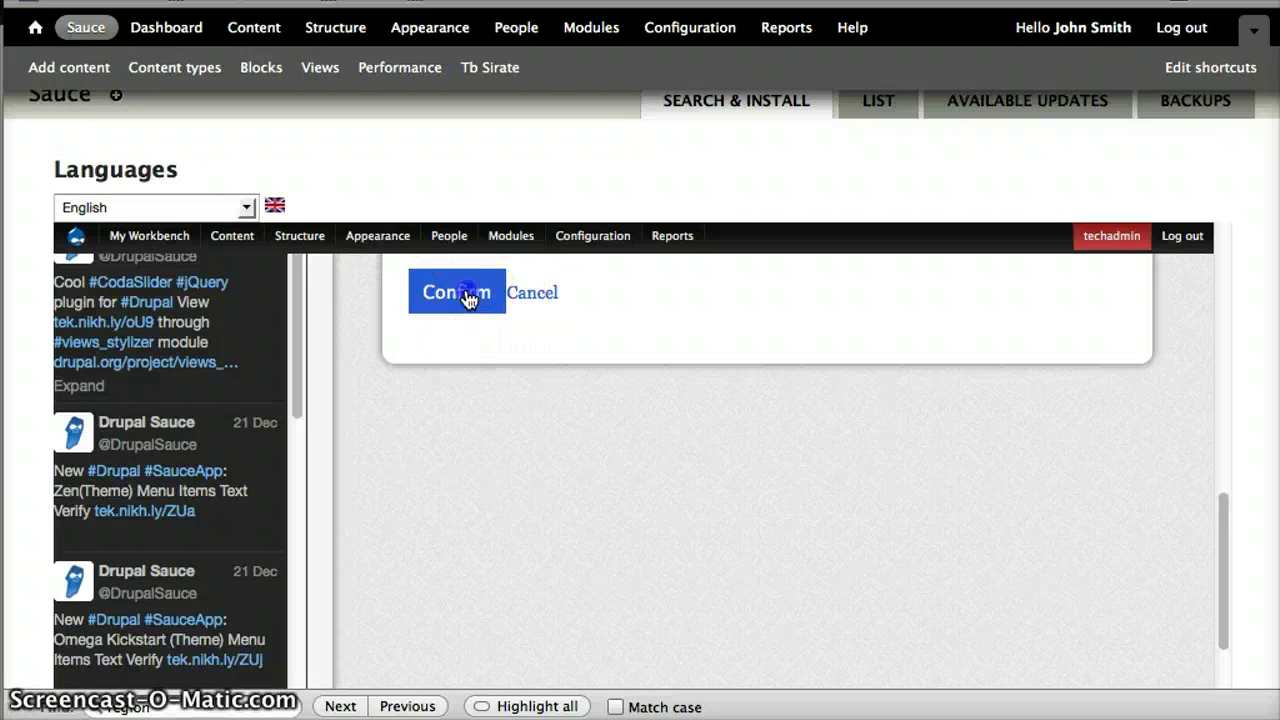
scroll(1256, 455, "up", 1)
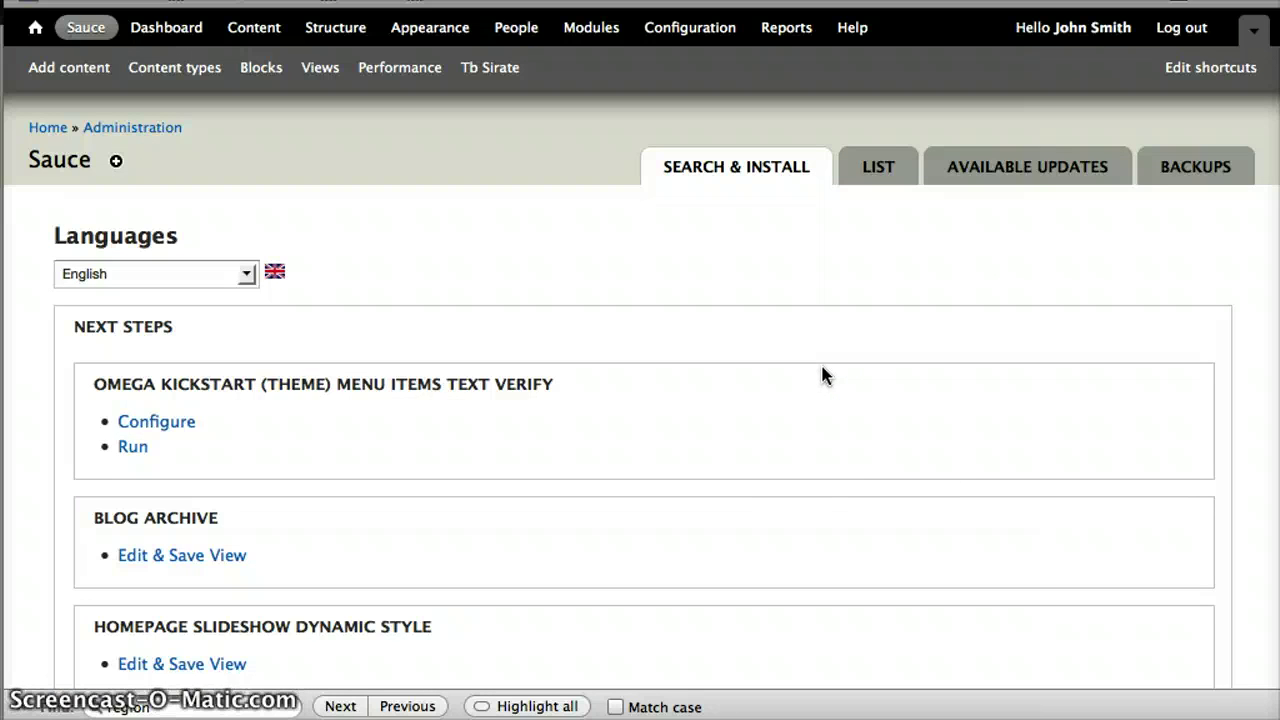
Open the Blog Archive add-on's view from the next steps, keeping that page open, and save the view
scroll(822, 376, "down", 3)
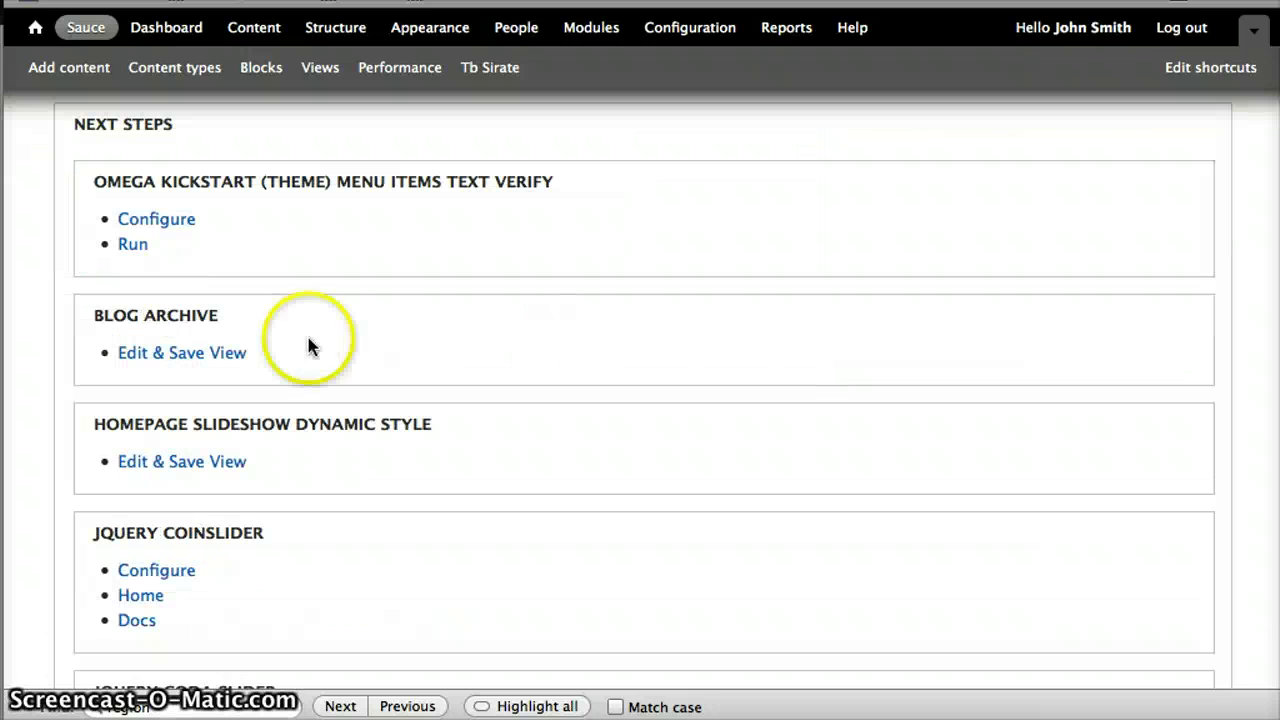
right_click(226, 360)
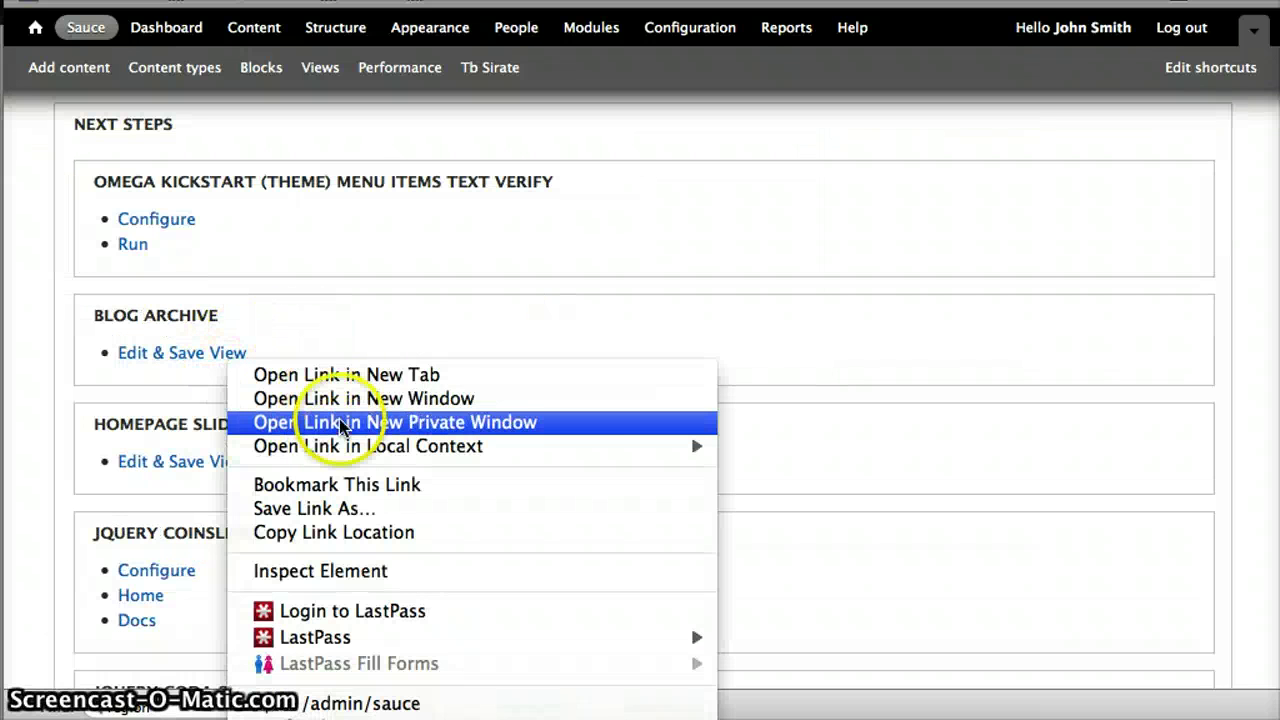
left_click(385, 378)
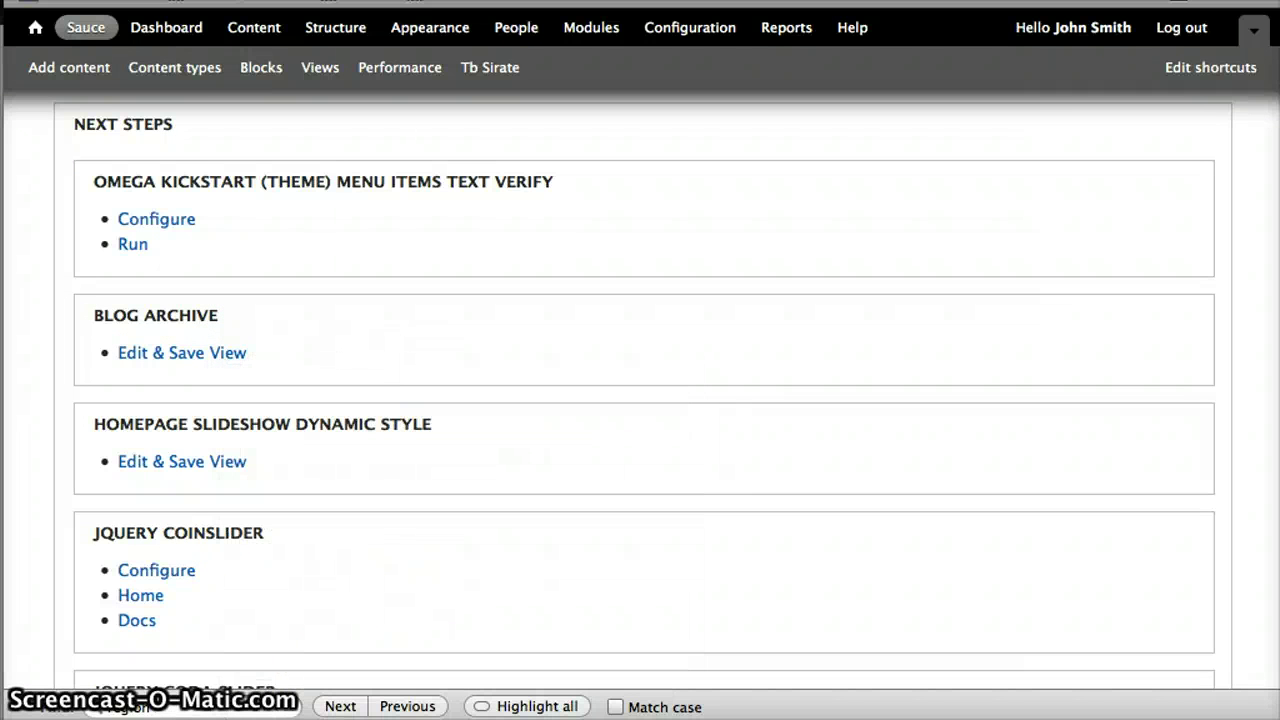
key("ctrl+Tab")
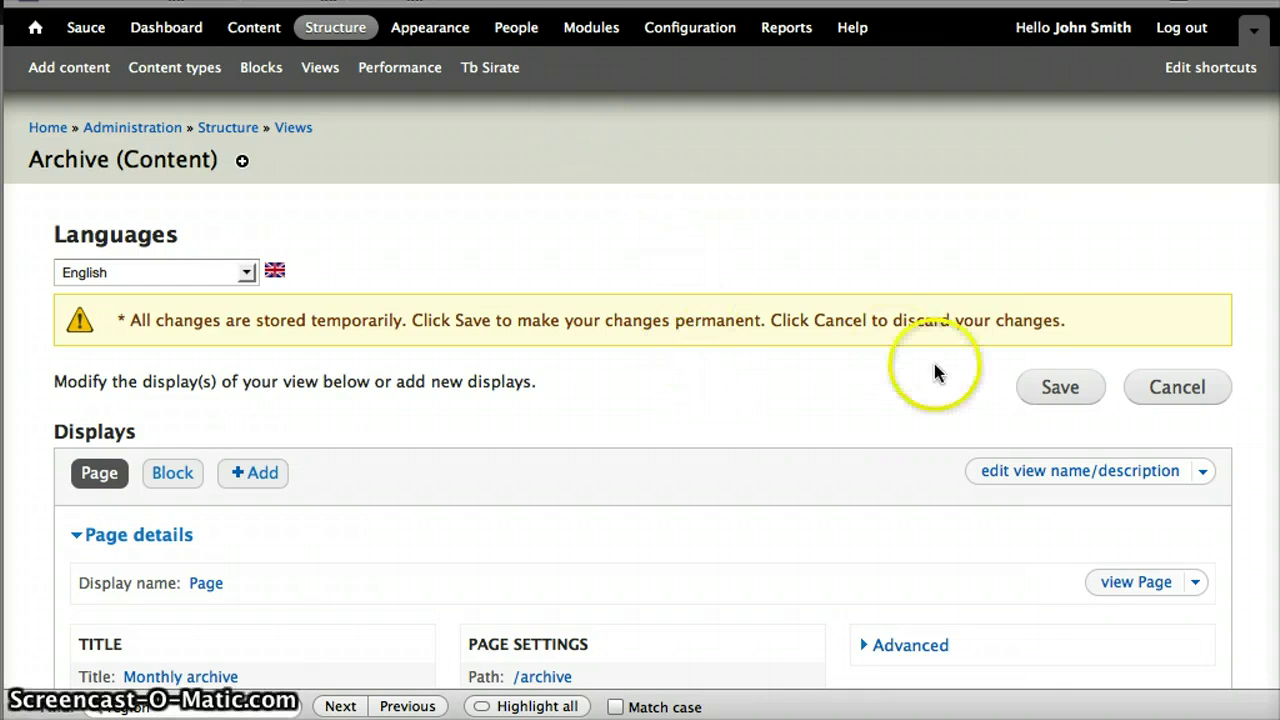
left_click(1038, 398)
scroll(728, 455, "down", 3)
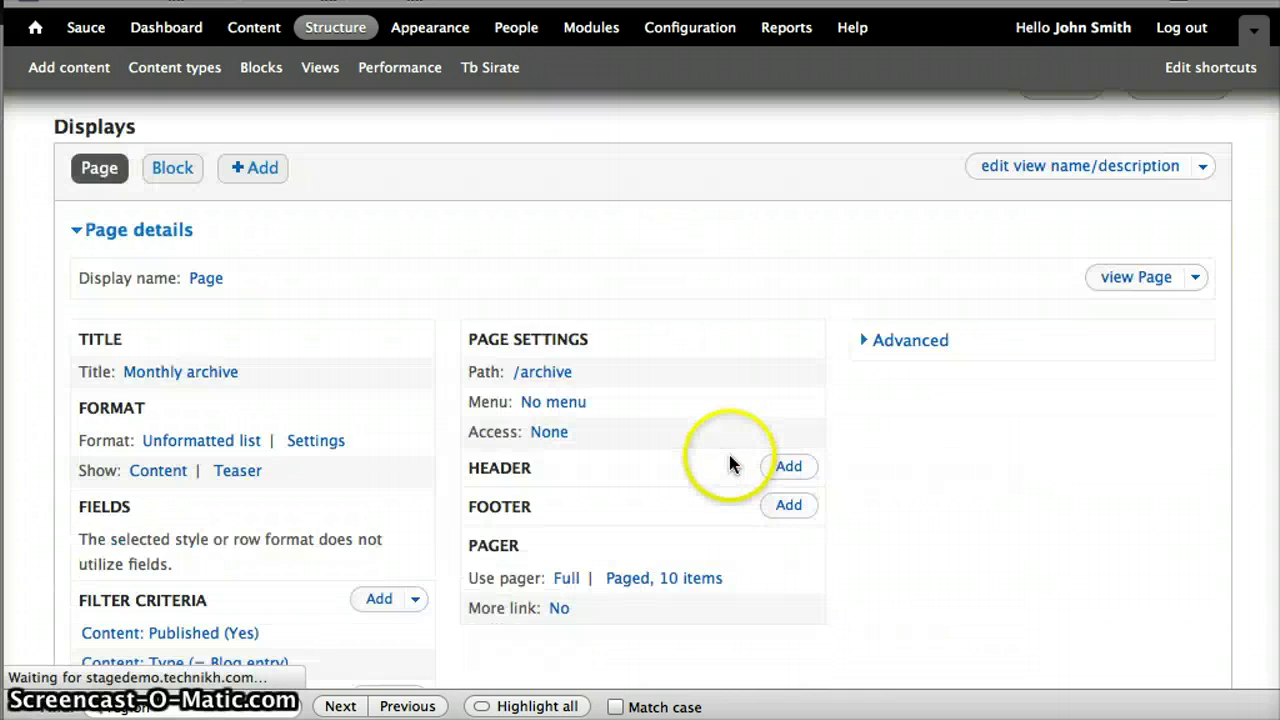
scroll(838, 240, "up", 3)
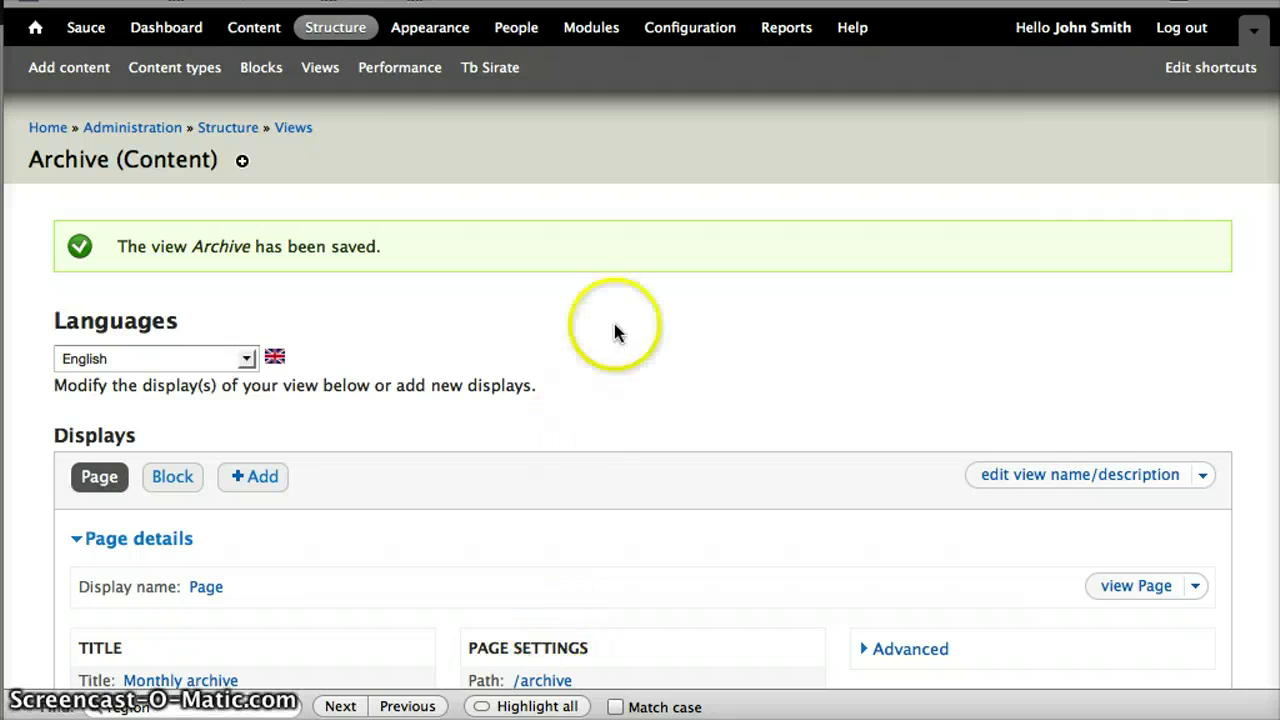
Open the Tb Sirate theme settings and find the "Archive" view block in the page layout
left_click(497, 74)
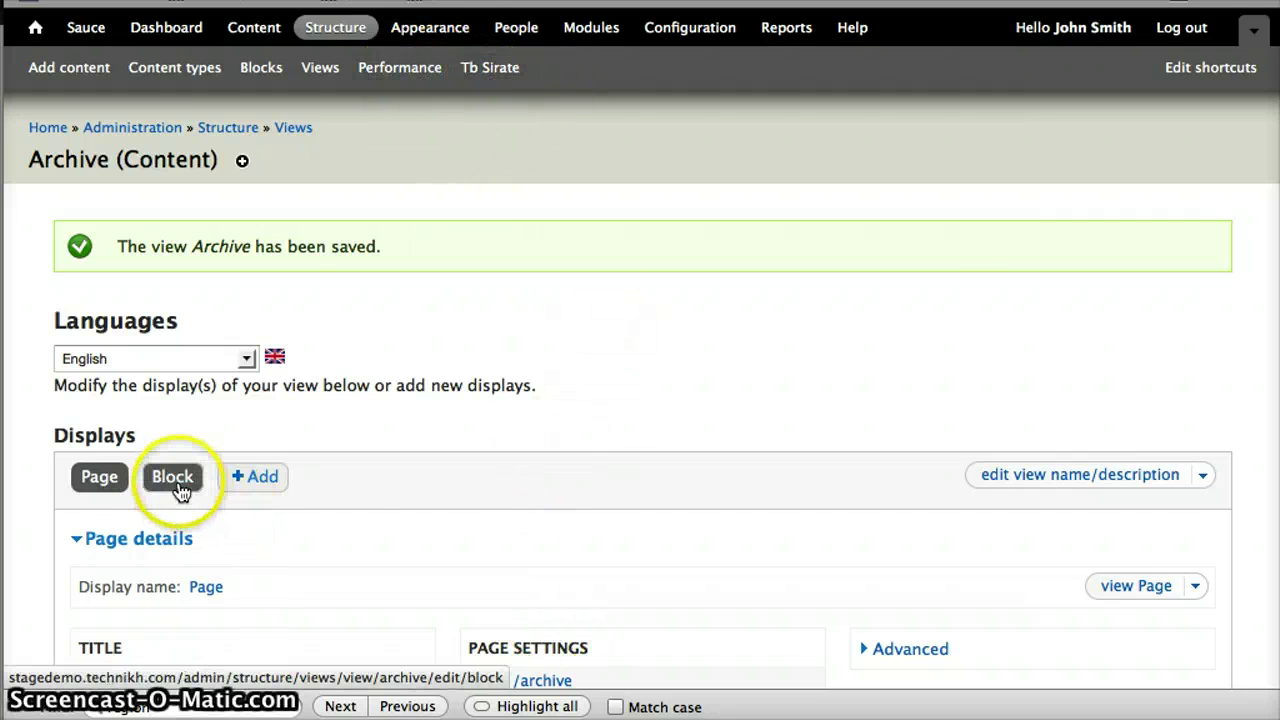
scroll(723, 423, "down", 15)
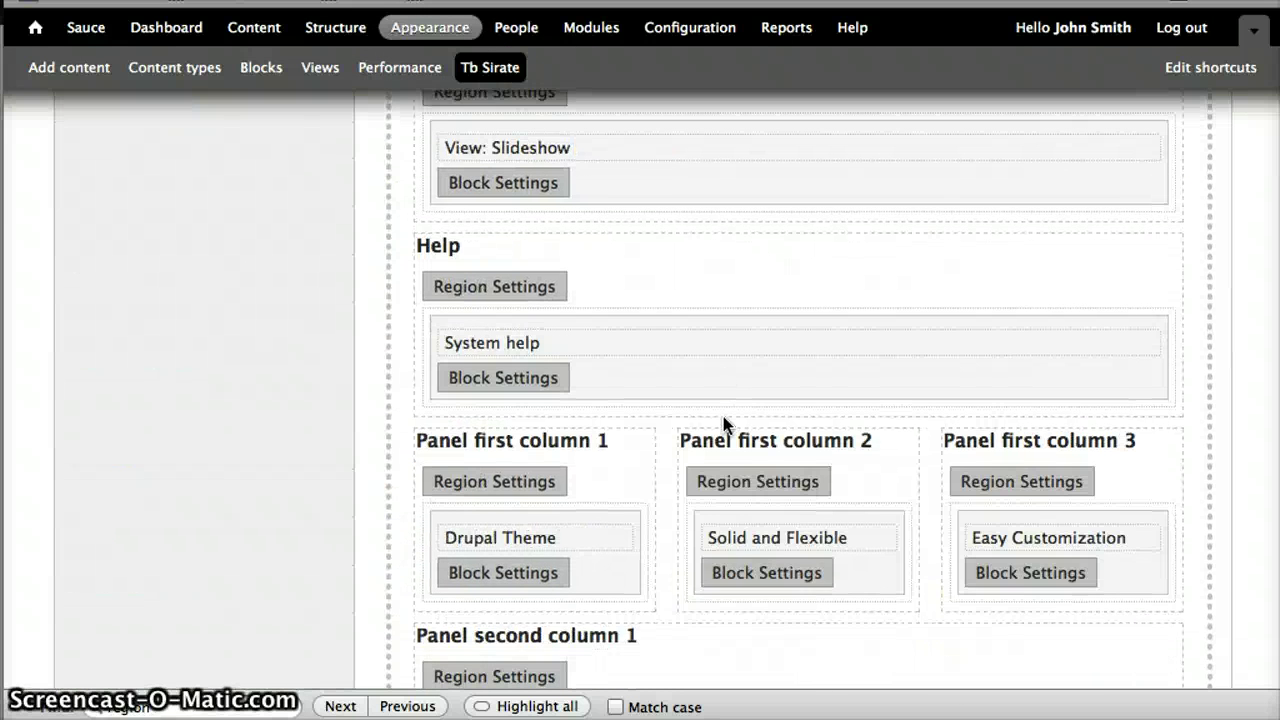
type("Archive")
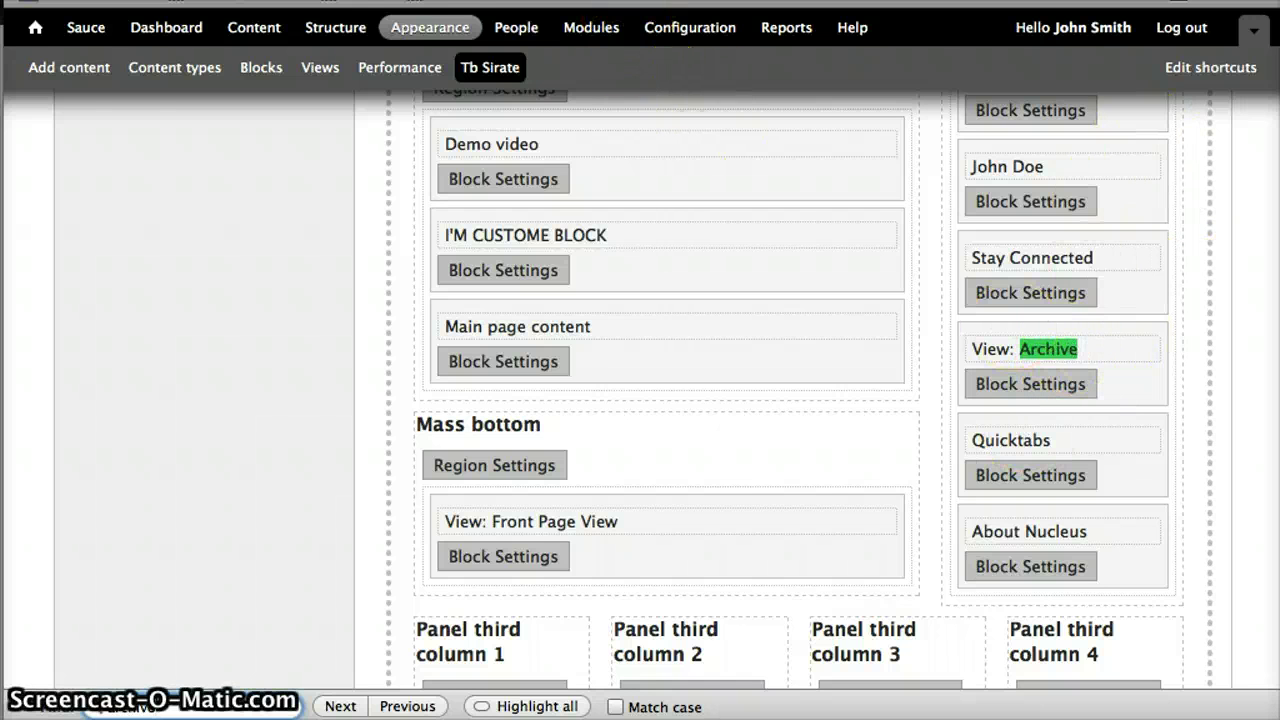
Return to the site's Blogs page and check the Monthly archive block beside the blog entries
left_click(36, 31)
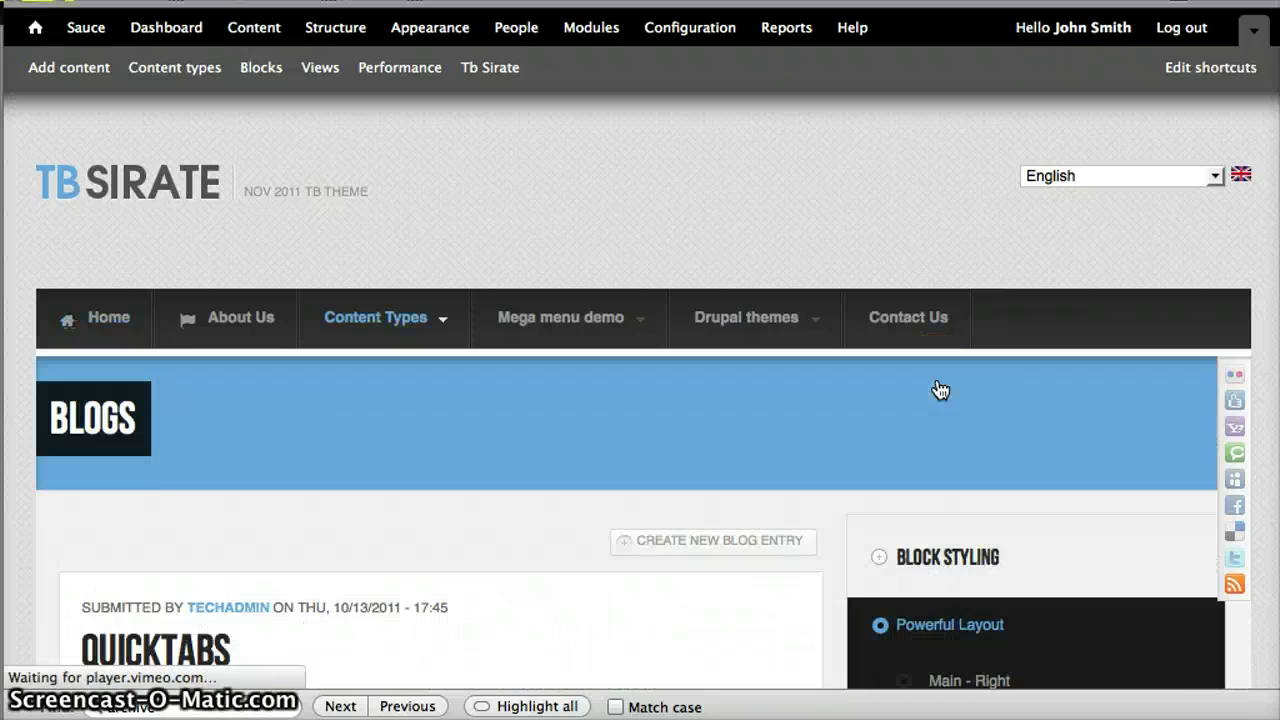
scroll(940, 389, "down", 10)
scroll(940, 389, "down", 5)
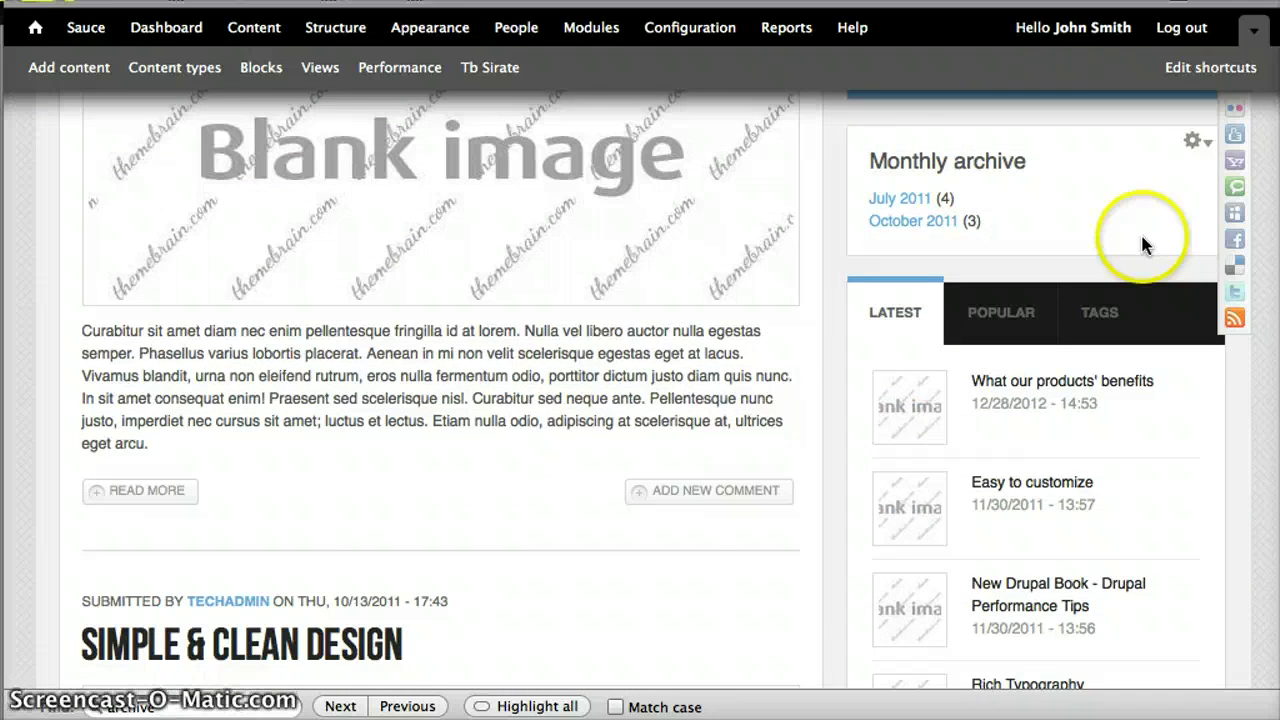
scroll(1150, 243, "up", 8)
scroll(1028, 422, "up", 12)
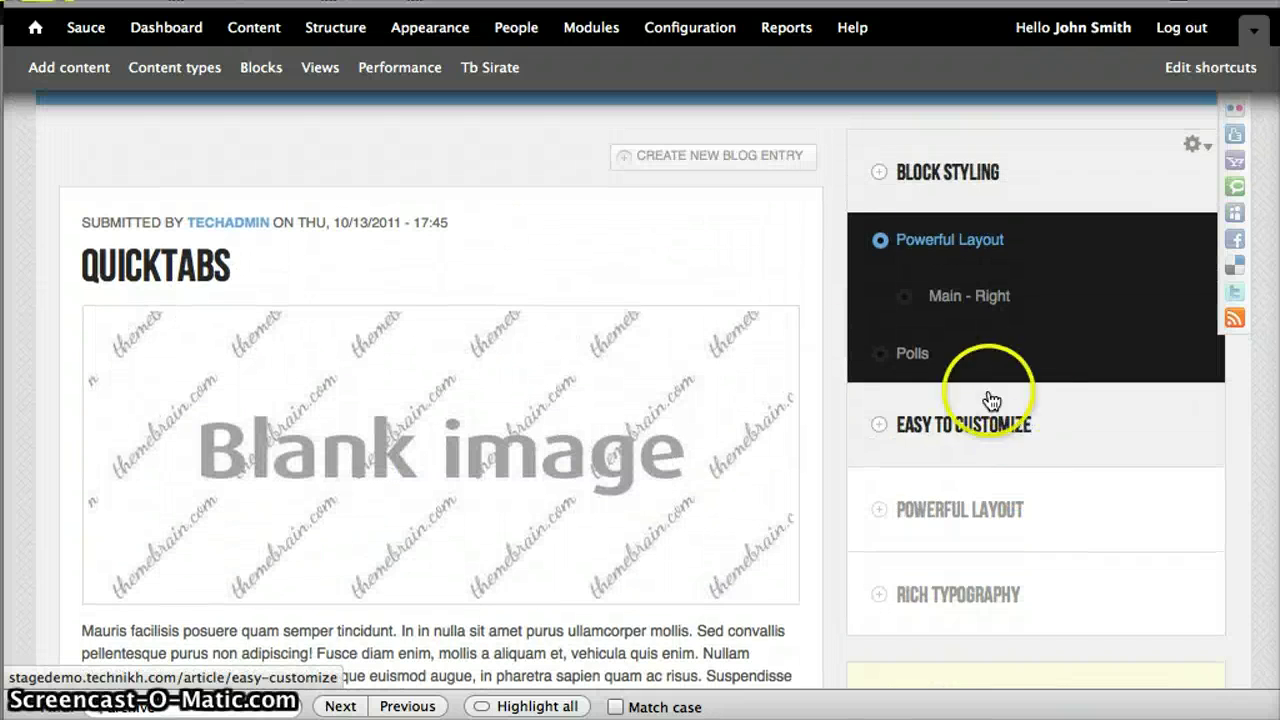
scroll(754, 280, "up", 3)
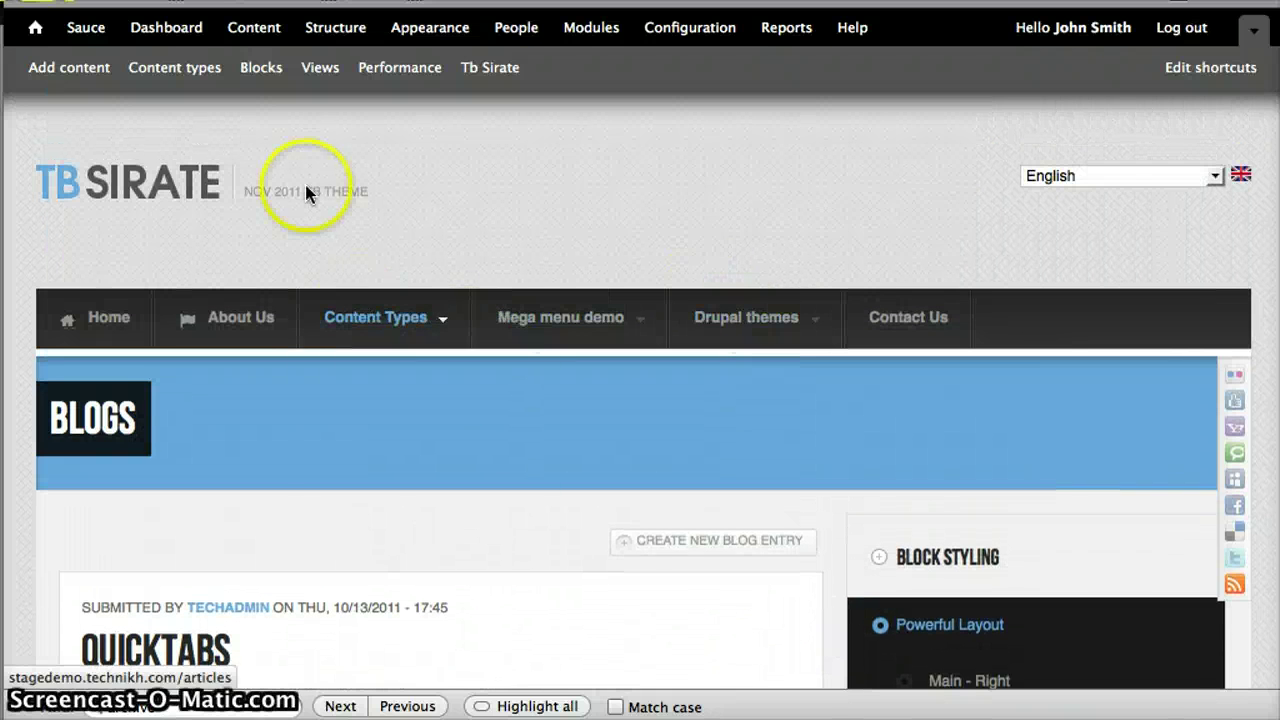
Return to the Sauce next steps and open the Homepage Slideshow Dynamic Style add-on's view, keeping that page open
key("alt+Left")
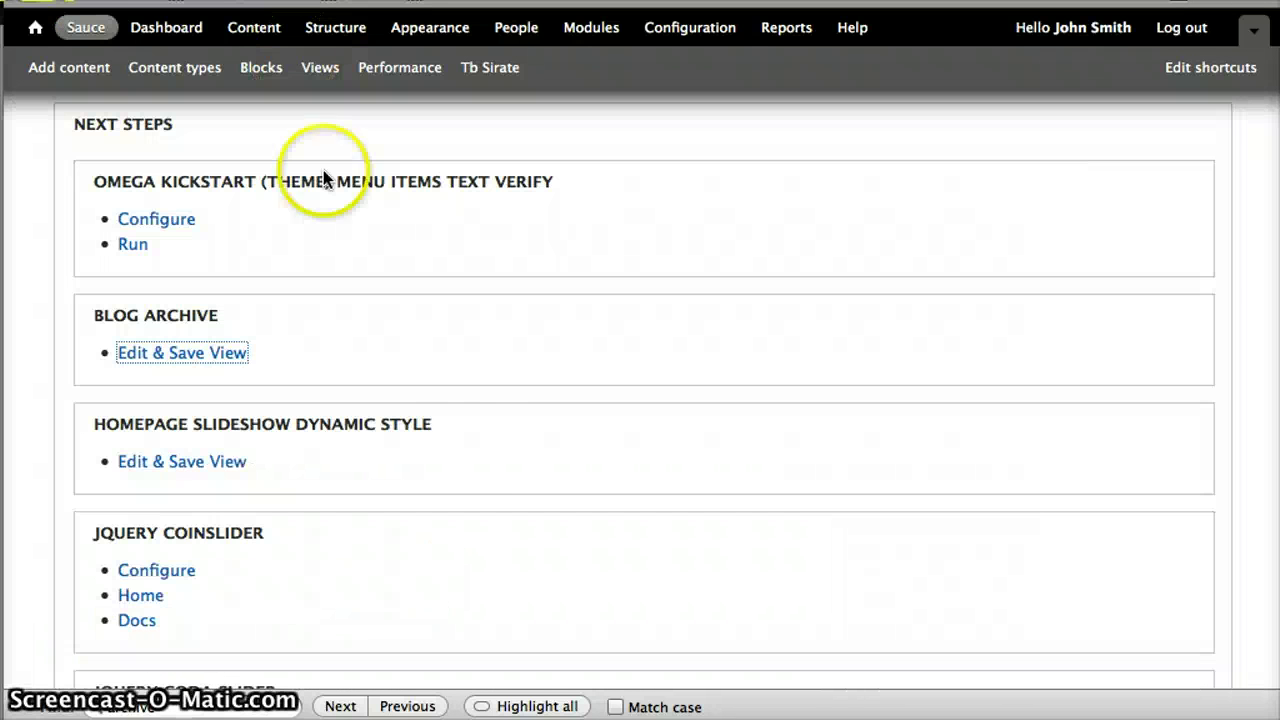
right_click(210, 462)
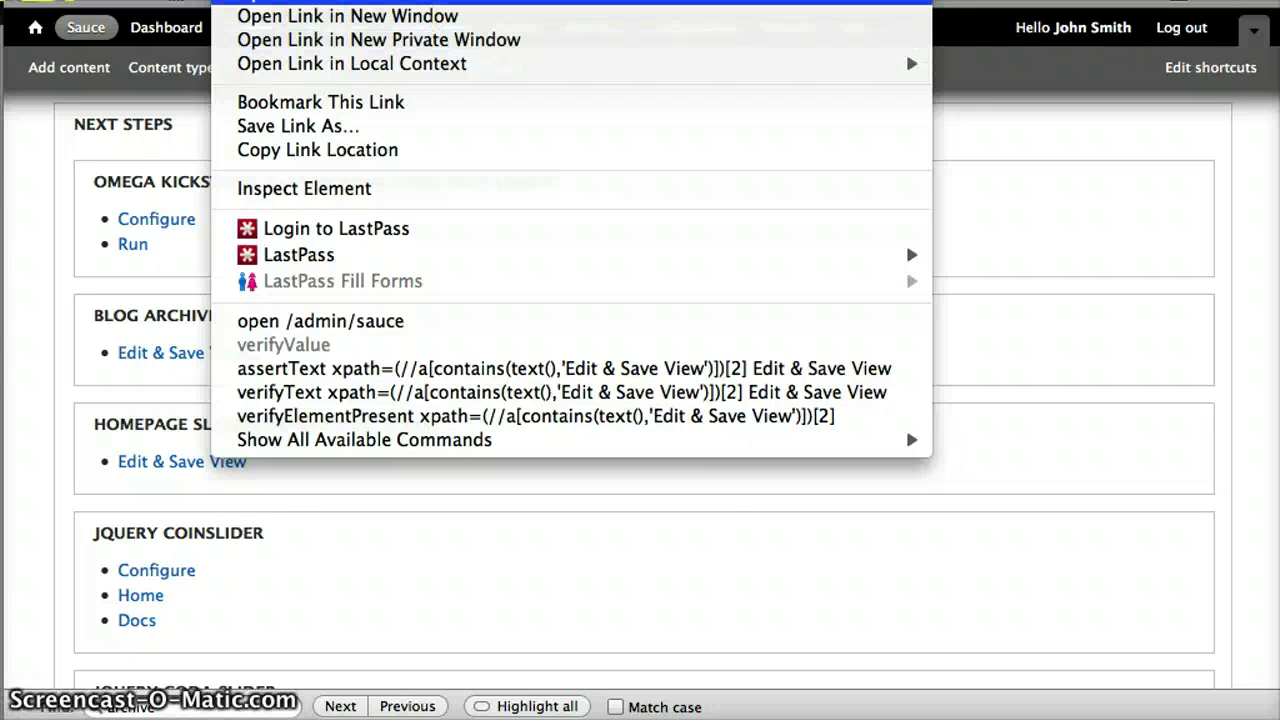
left_click(905, 416)
left_click(182, 461)
left_click(634, 462)
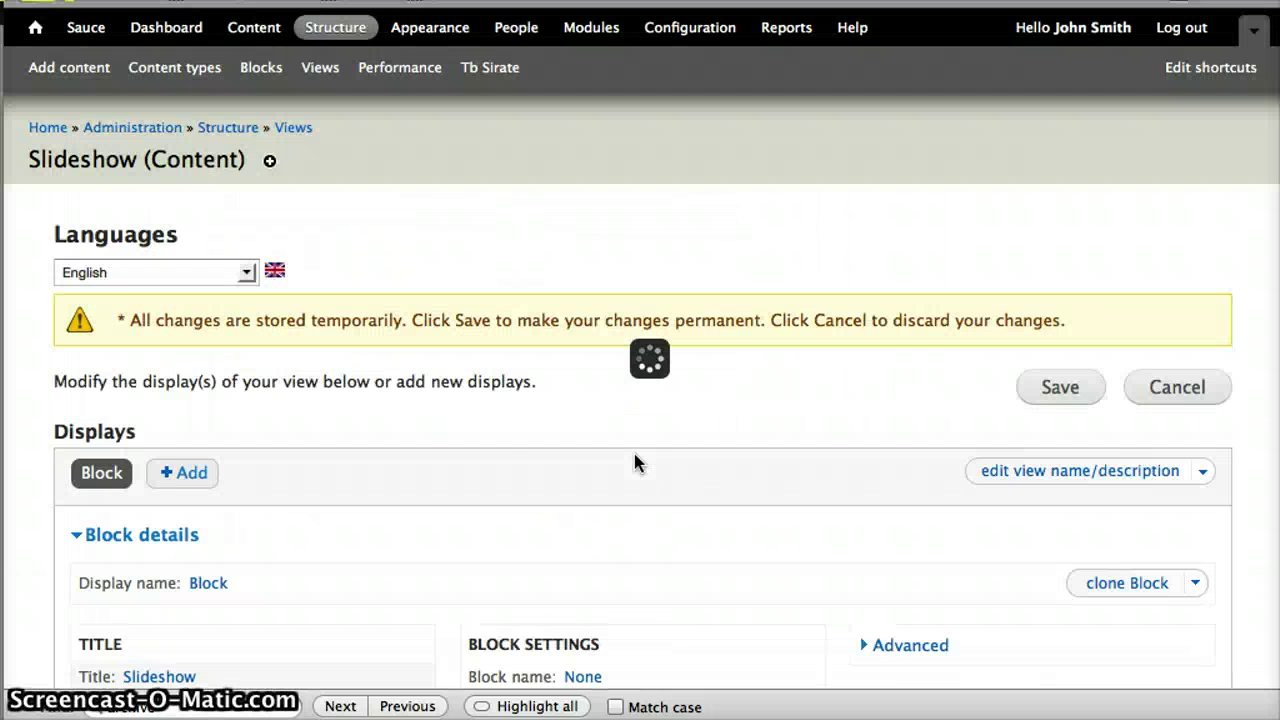
Review the Slideshow view's block details, including the Dynamic Style format, and save the view
left_click(436, 531)
scroll(436, 531, "down", 10)
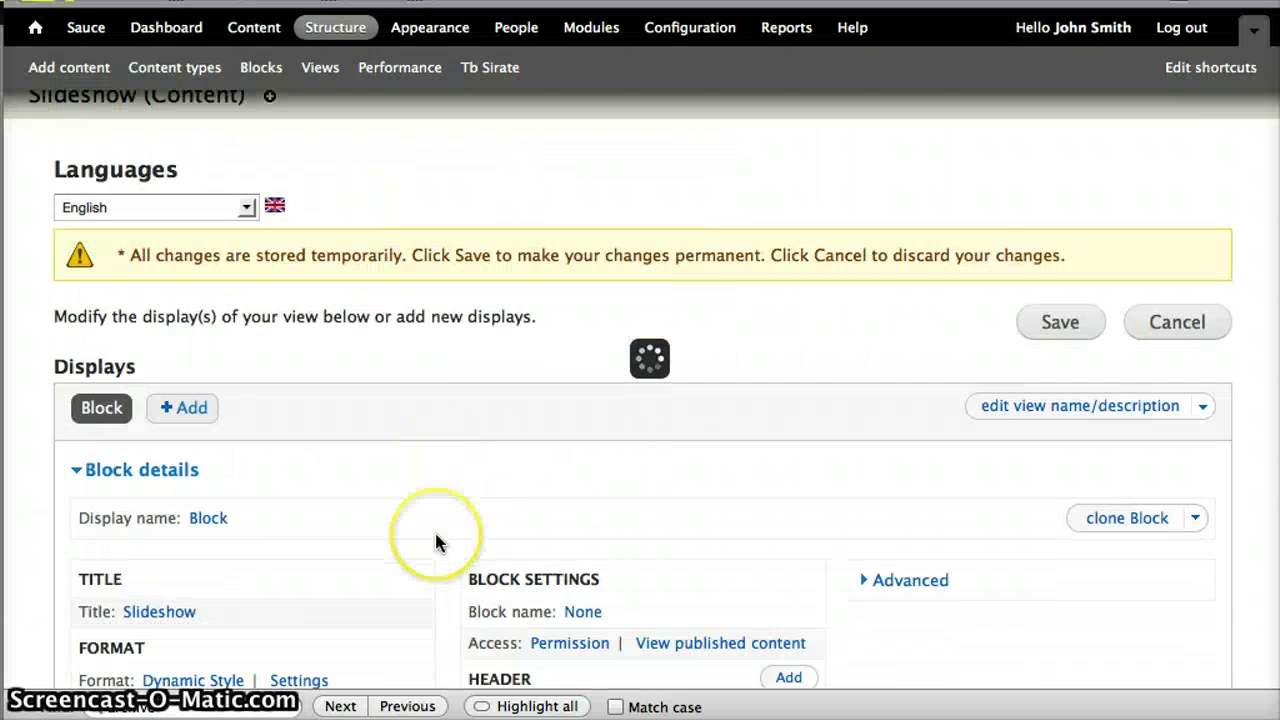
scroll(435, 541, "up", 12)
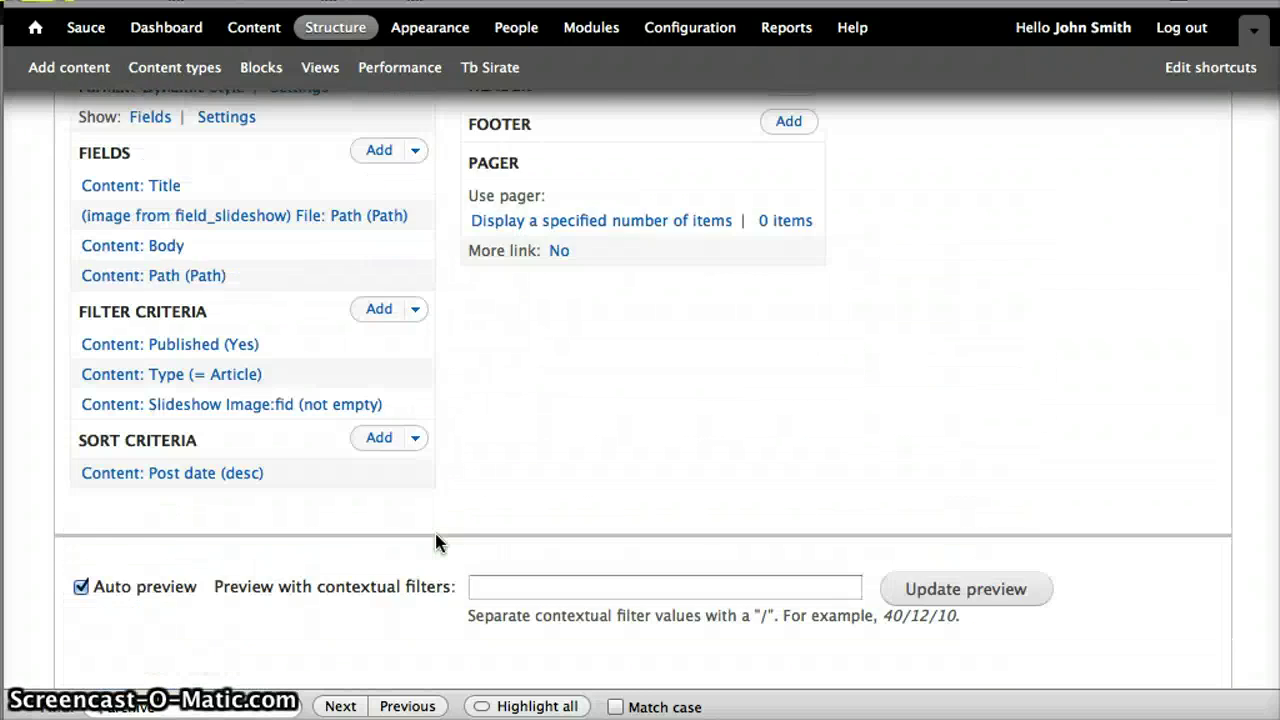
scroll(435, 541, "down", 3)
left_click(1005, 250)
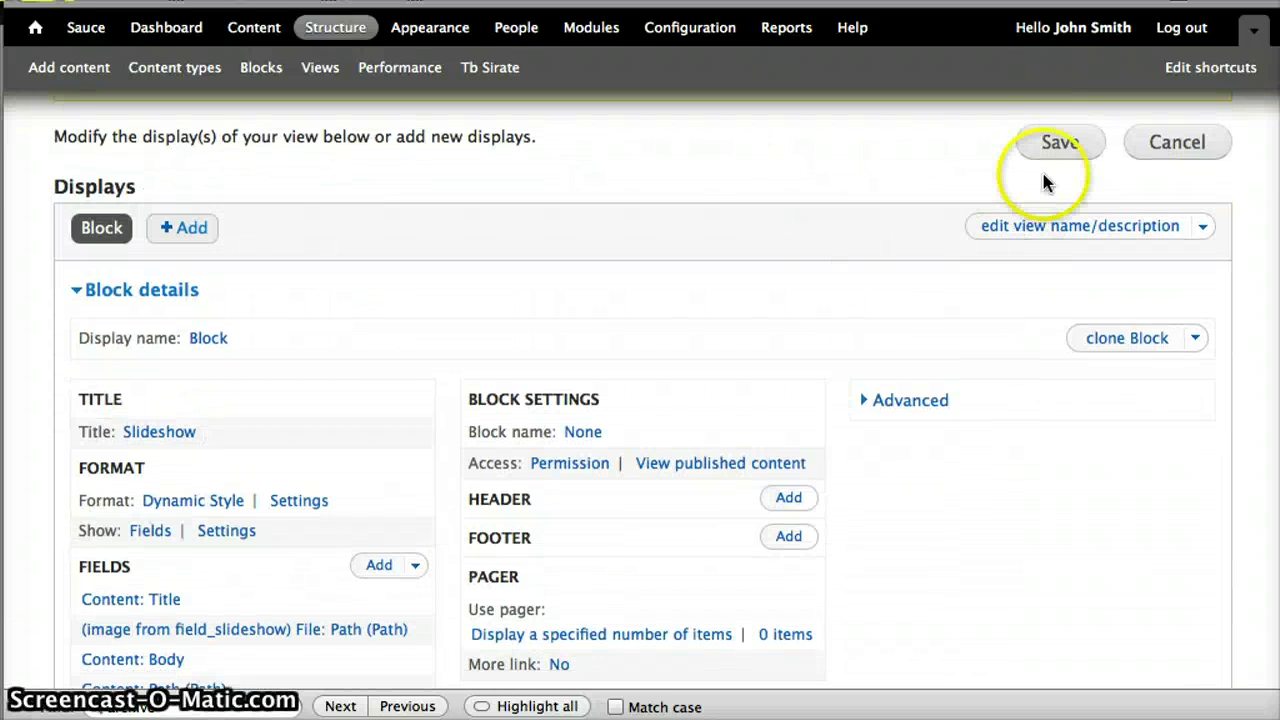
left_click(1058, 146)
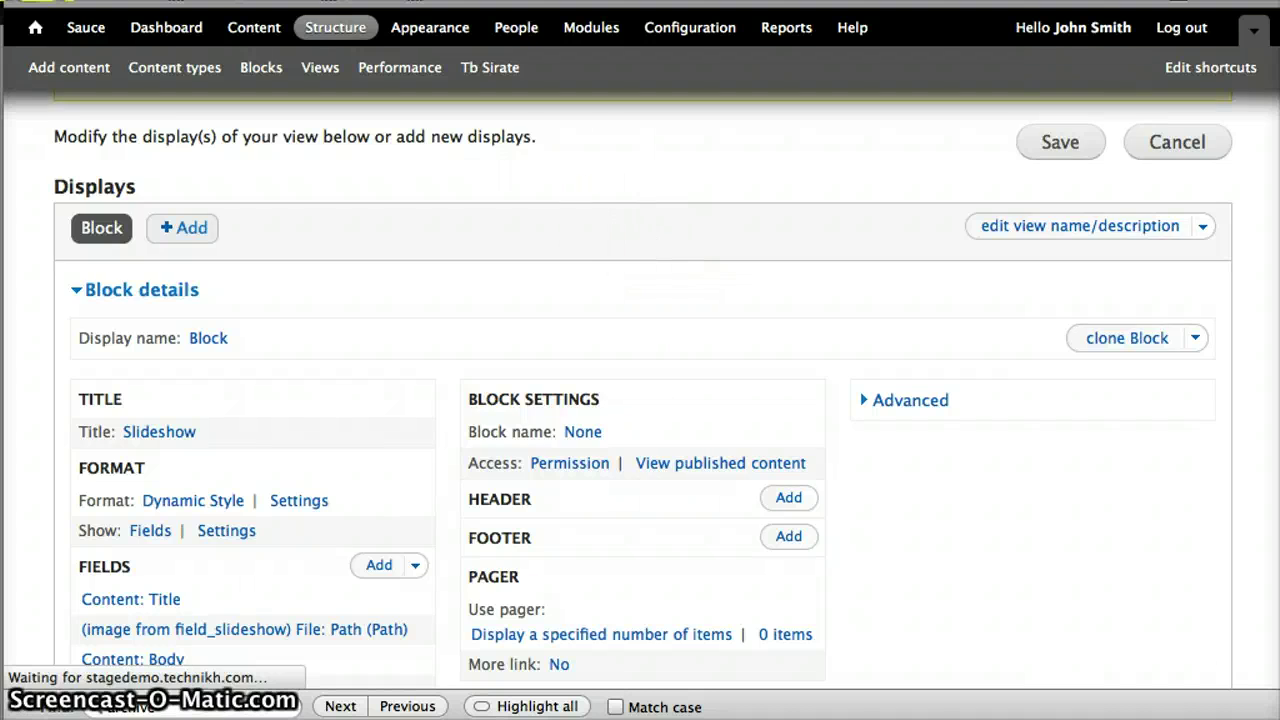
scroll(555, 405, "down", 5)
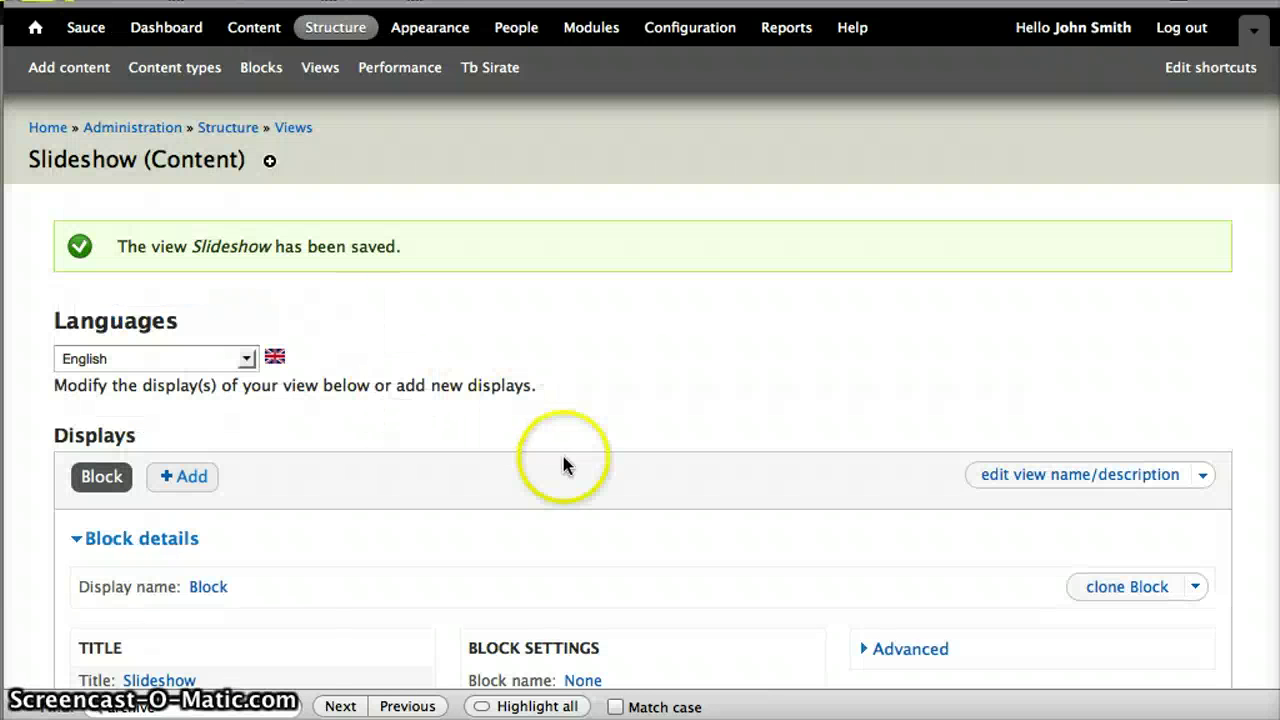
Go to the site's home page and open jquery_coinslider_plugin for applying, down to its Width and Height widget settings
left_click(49, 128)
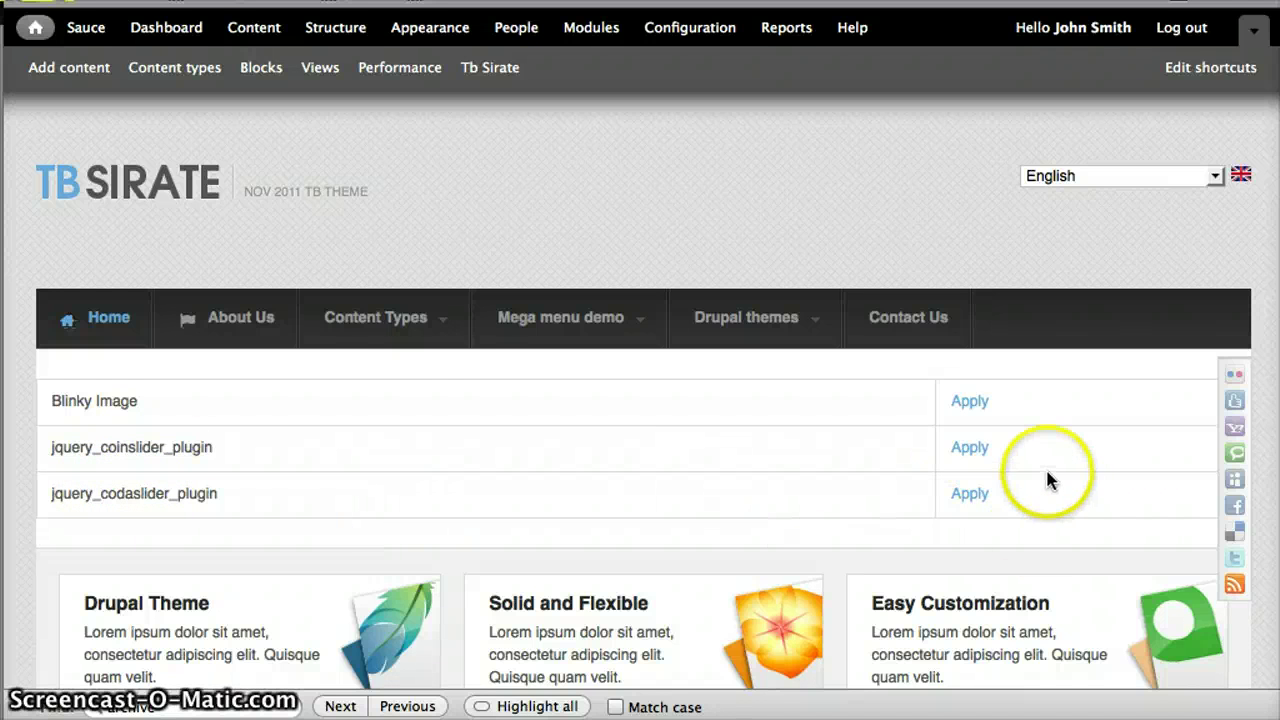
left_click(970, 448)
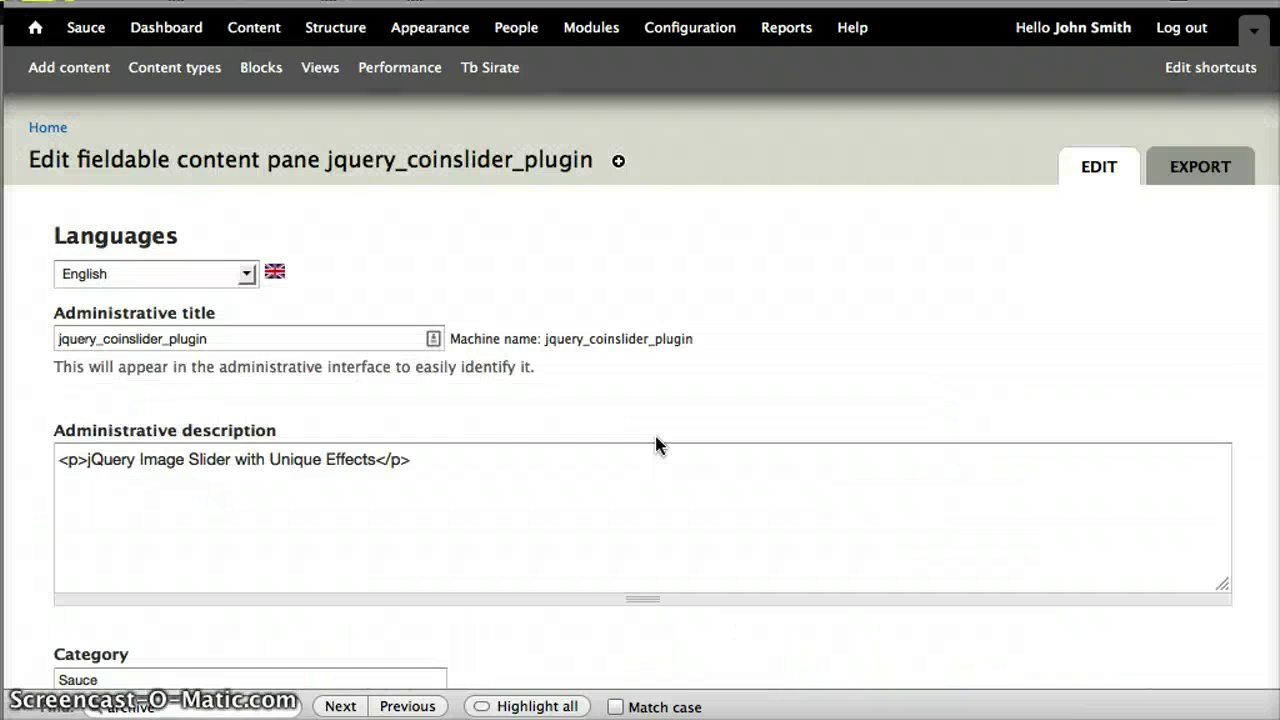
scroll(656, 445, "down", 12)
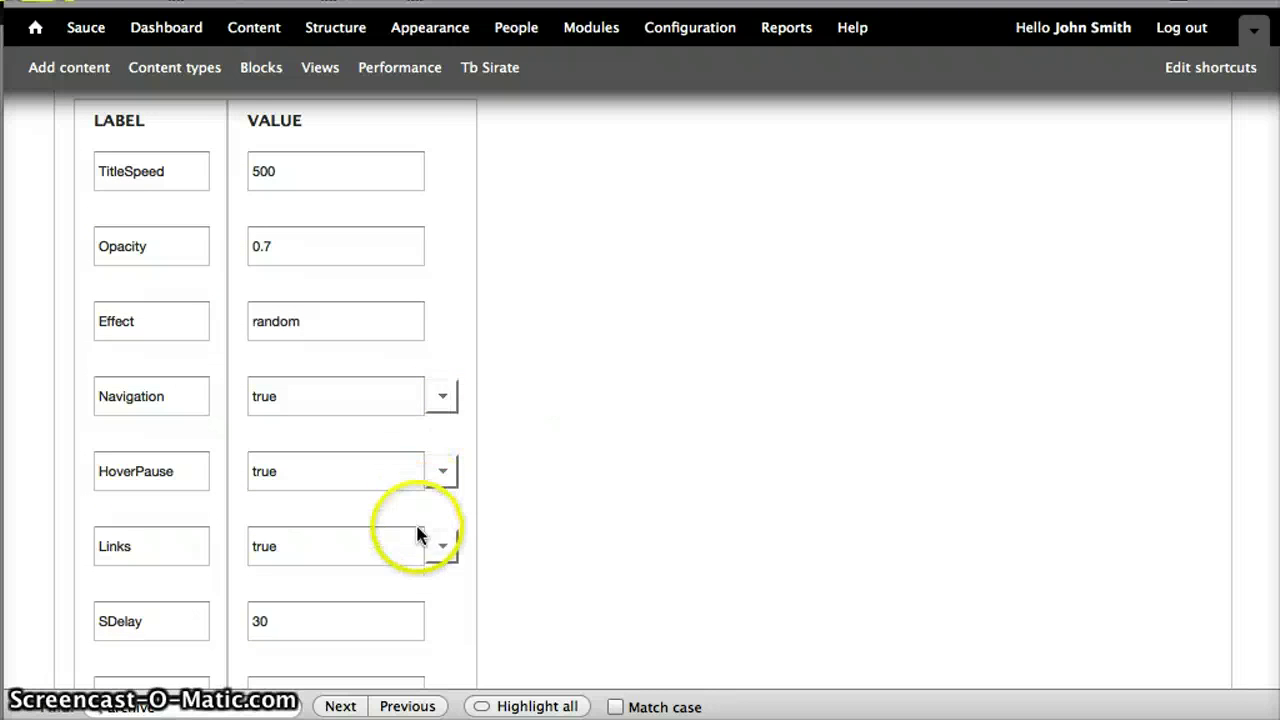
scroll(436, 466, "down", 3)
scroll(437, 466, "down", 8)
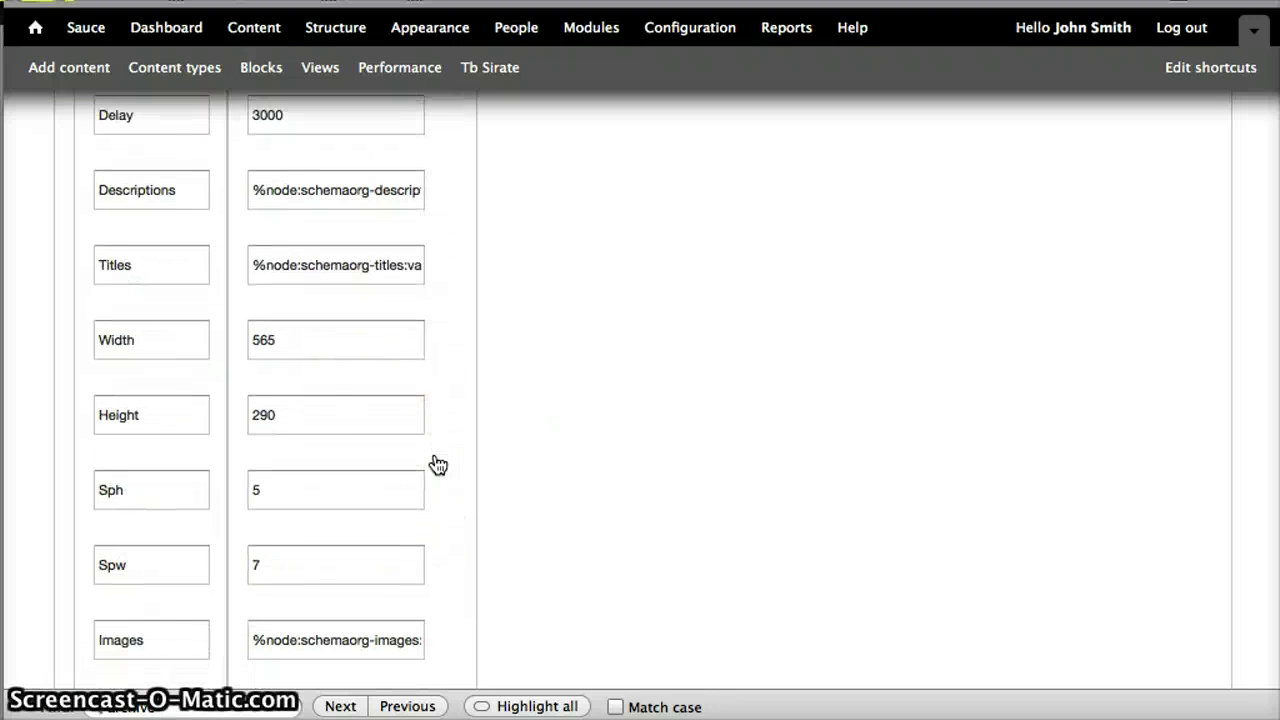
Set the coin slider's Width to 965 and save the plugin
left_click(259, 337)
left_click(258, 337)
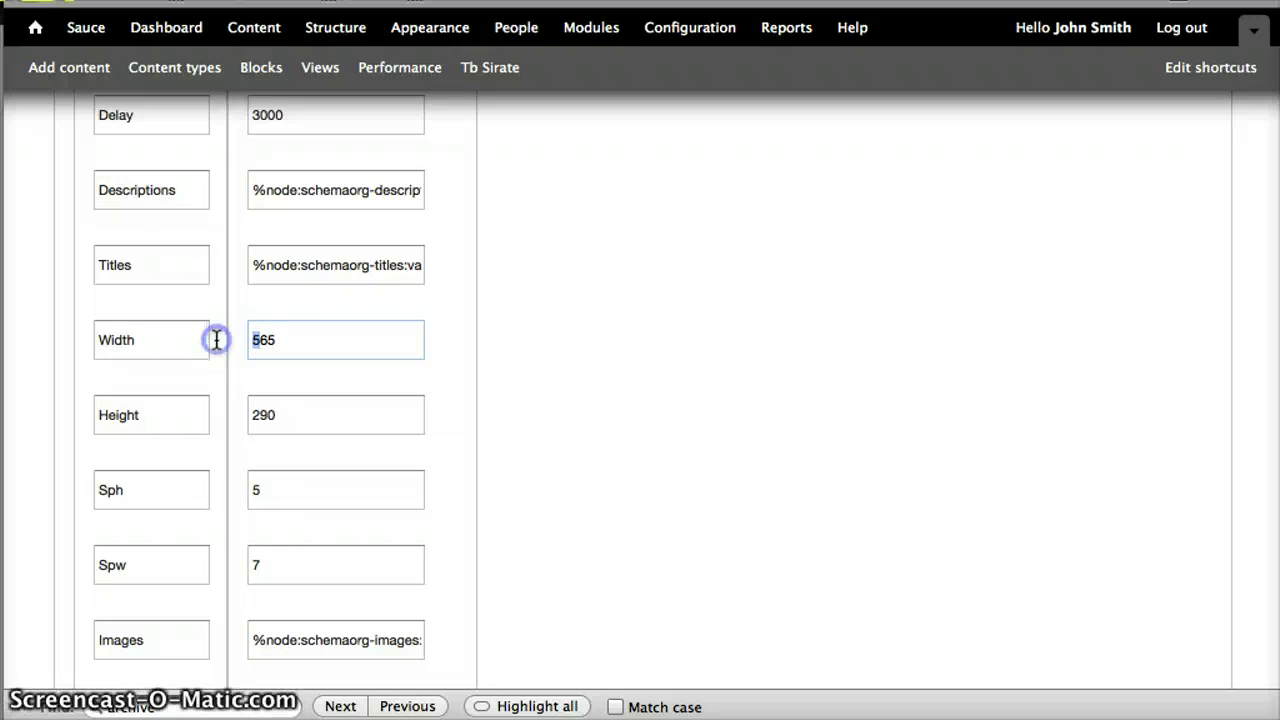
type("9")
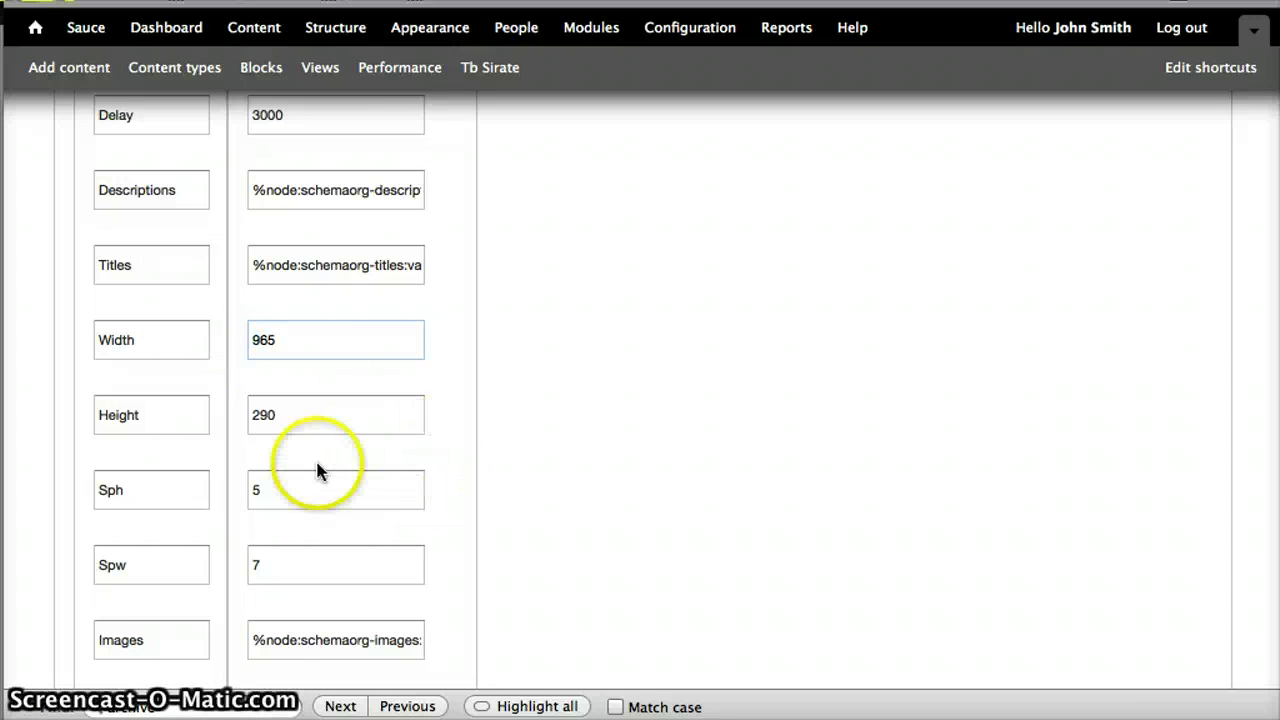
left_click(645, 530)
scroll(645, 530, "down", 2)
scroll(645, 530, "down", 10)
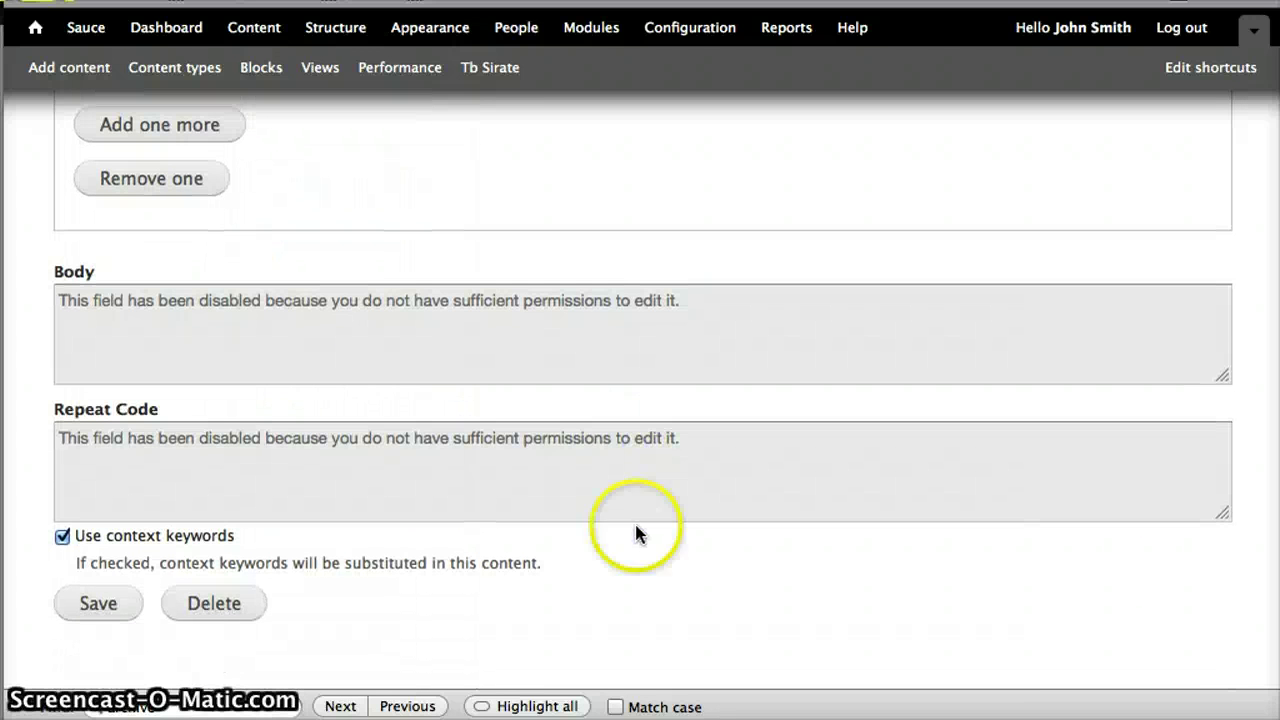
left_click(80, 605)
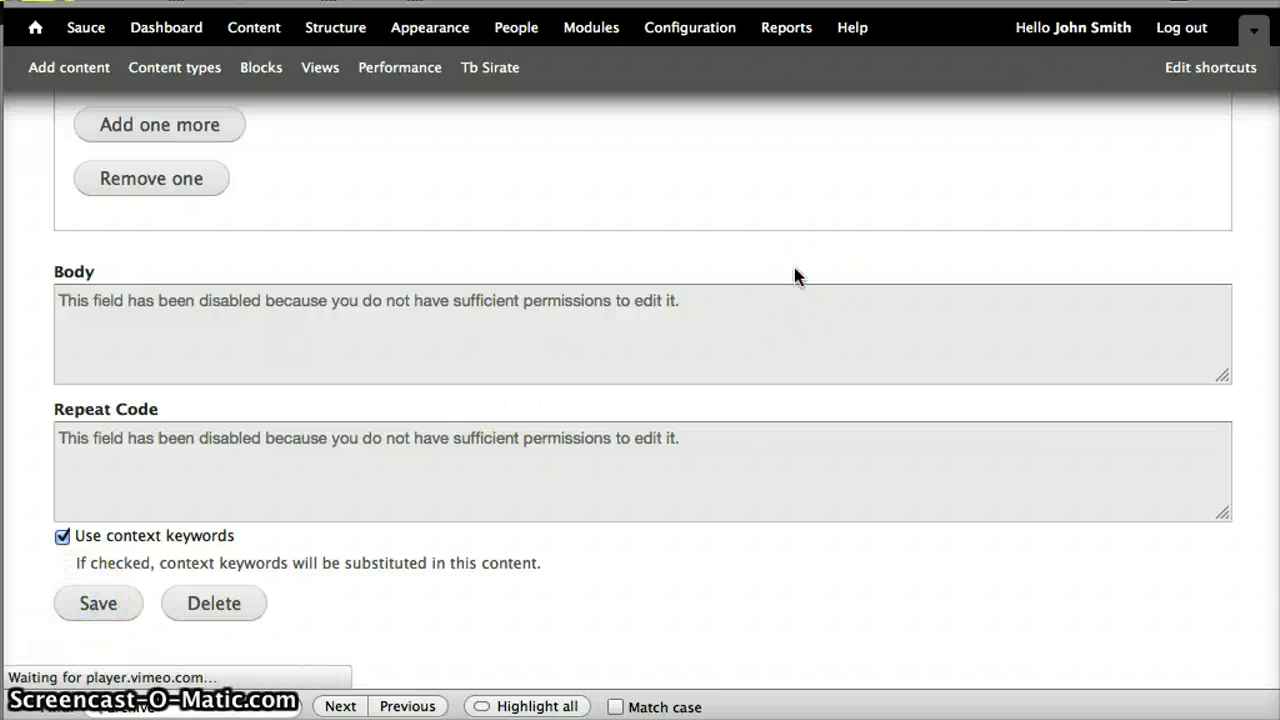
Check the coin slider on the home page and open jquery_codaslider_plugin for applying to the slideshow
scroll(794, 267, "down", 3)
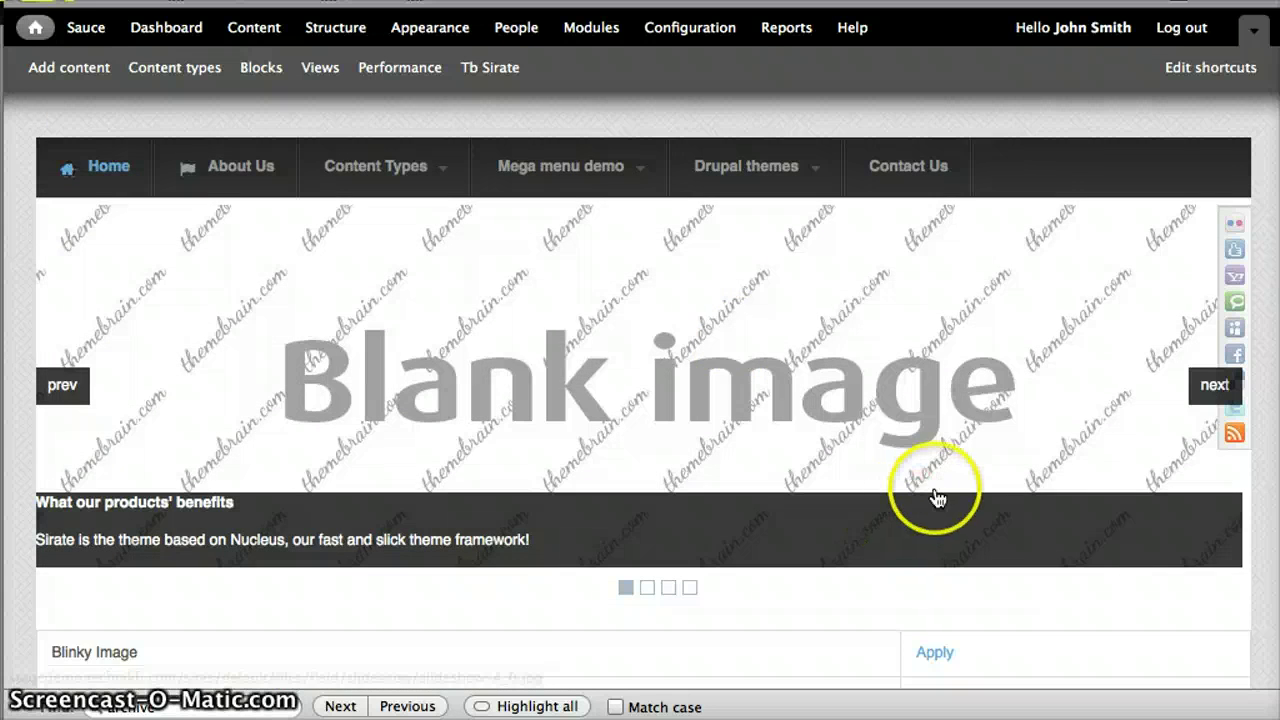
scroll(1088, 443, "down", 8)
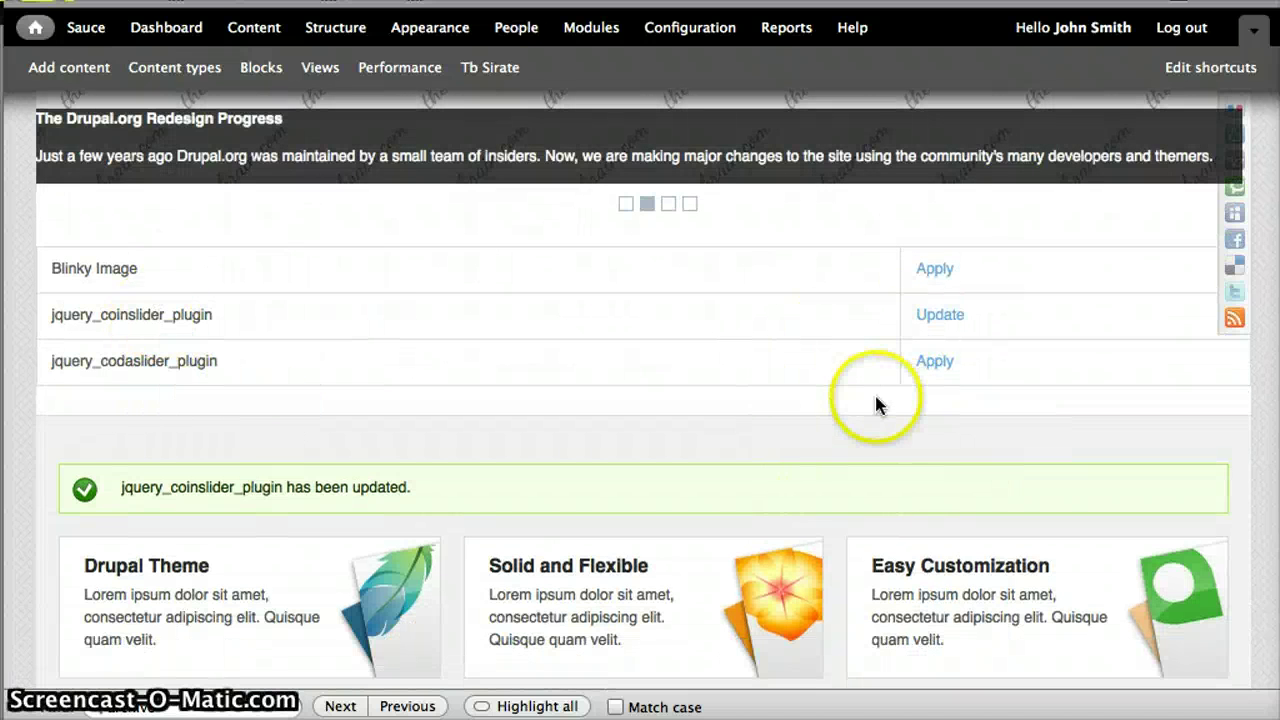
left_click(908, 362)
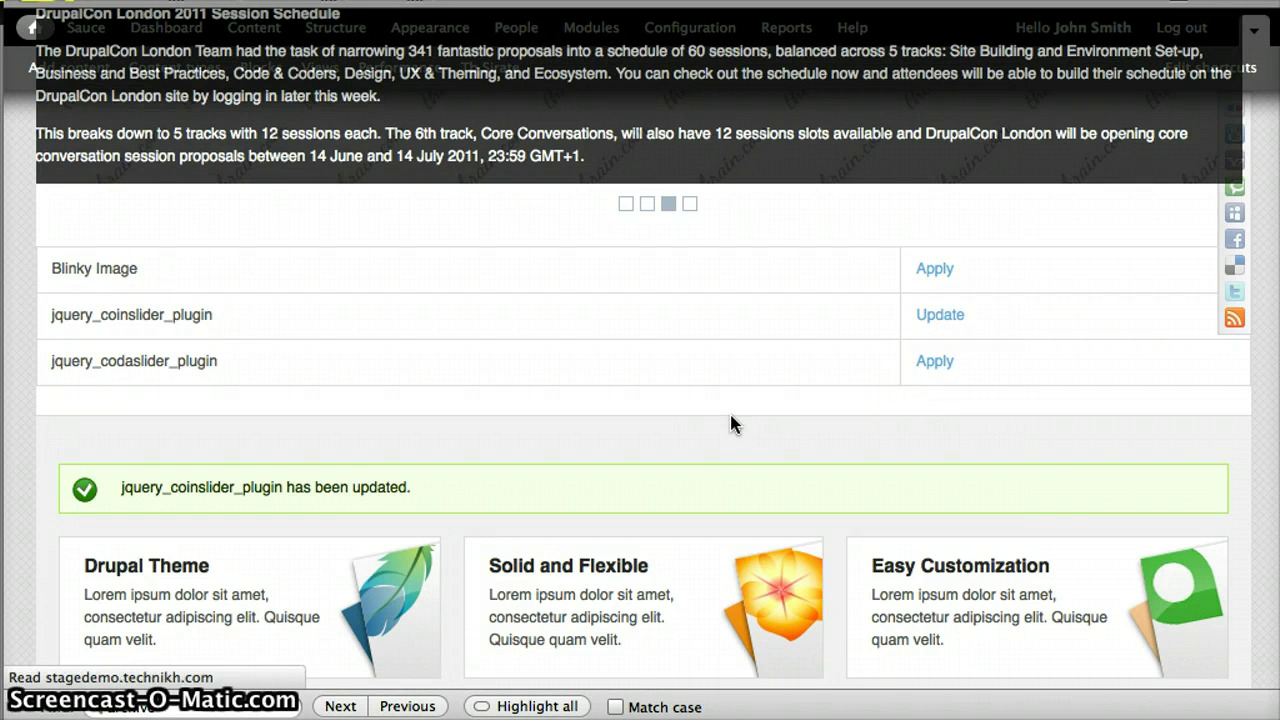
scroll(731, 420, "down", 10)
scroll(731, 418, "down", 15)
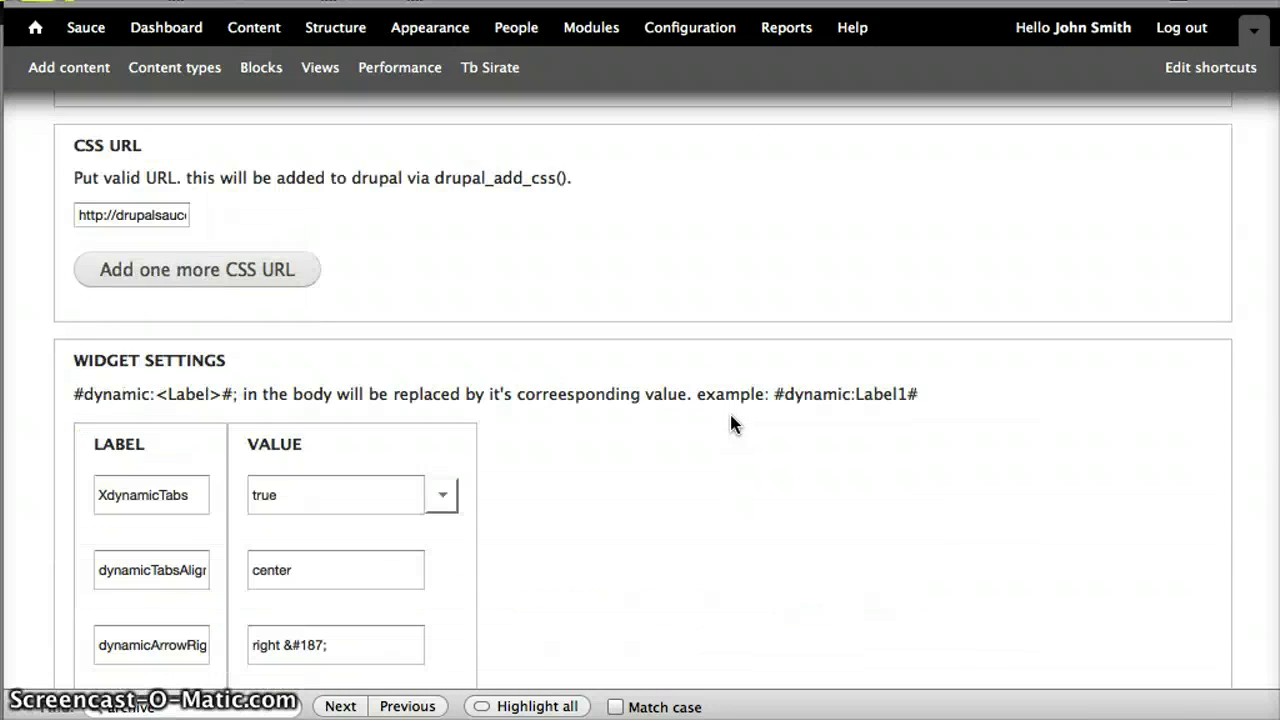
Review the coda slider's widget settings, from the dynamic tabs to the auto-slide options, and save the plugin
scroll(731, 424, "up", 5)
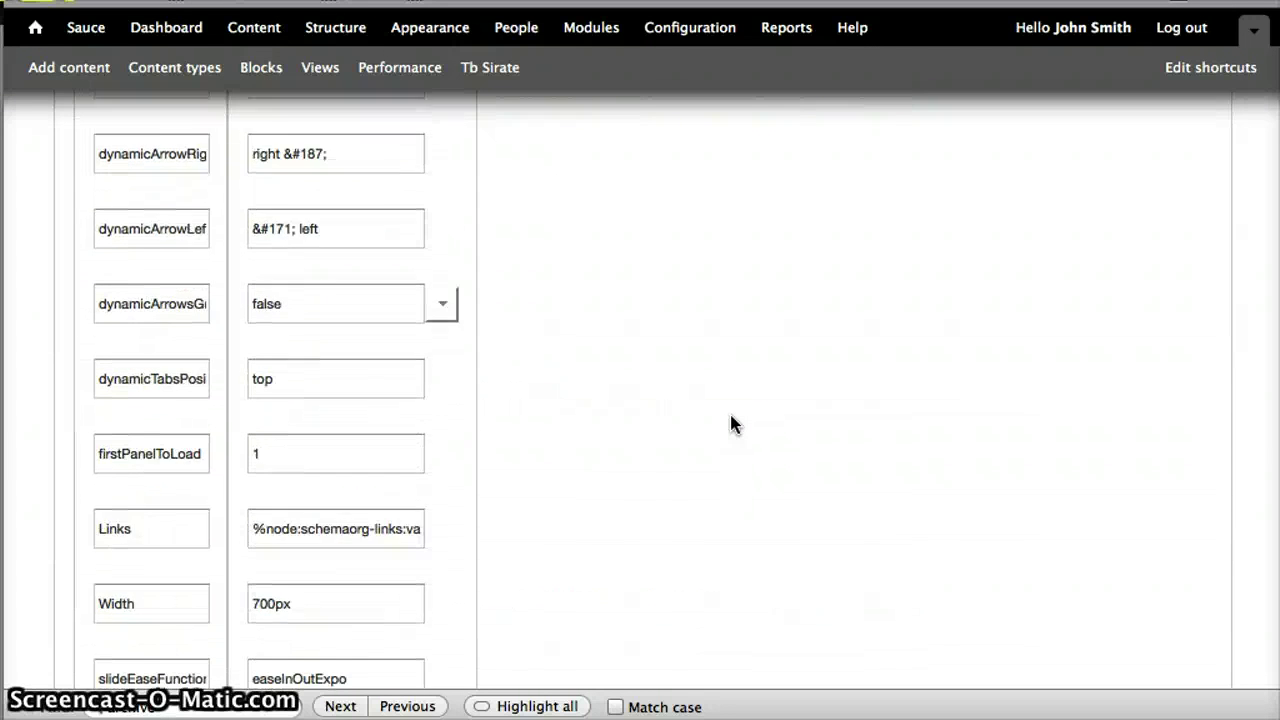
scroll(731, 424, "down", 5)
left_click(703, 380)
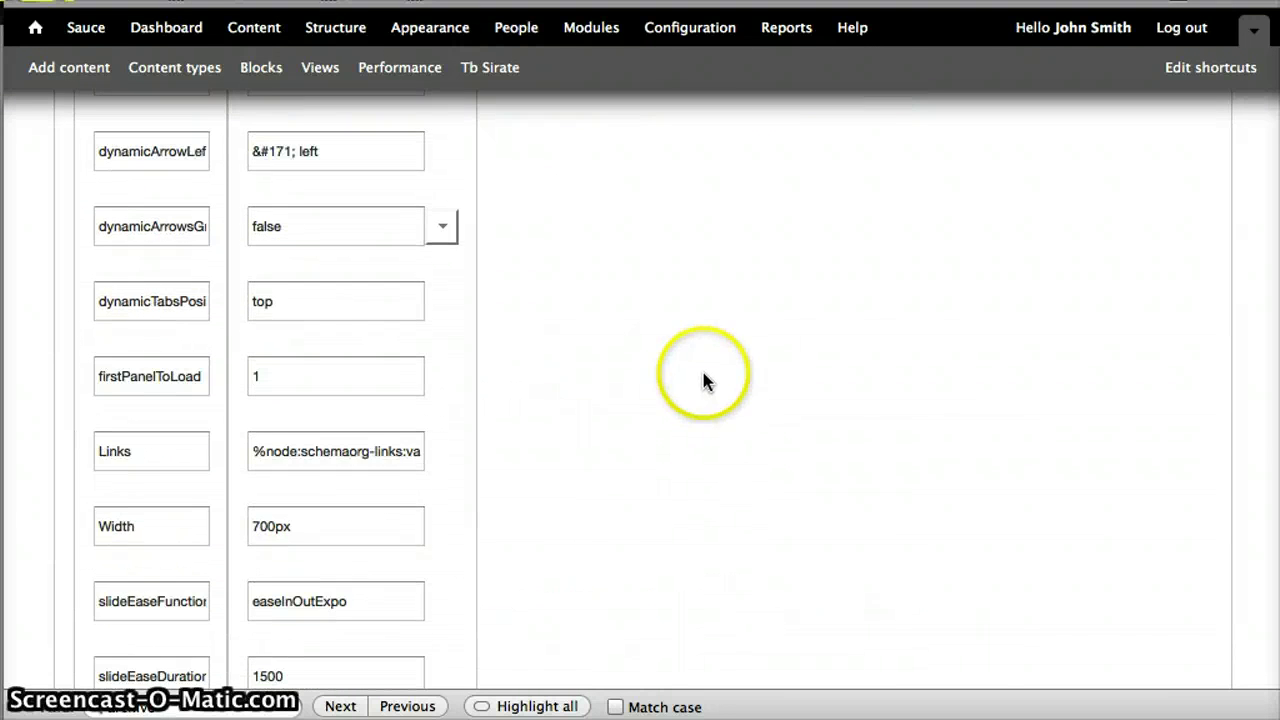
scroll(705, 381, "down", 8)
scroll(703, 380, "down", 13)
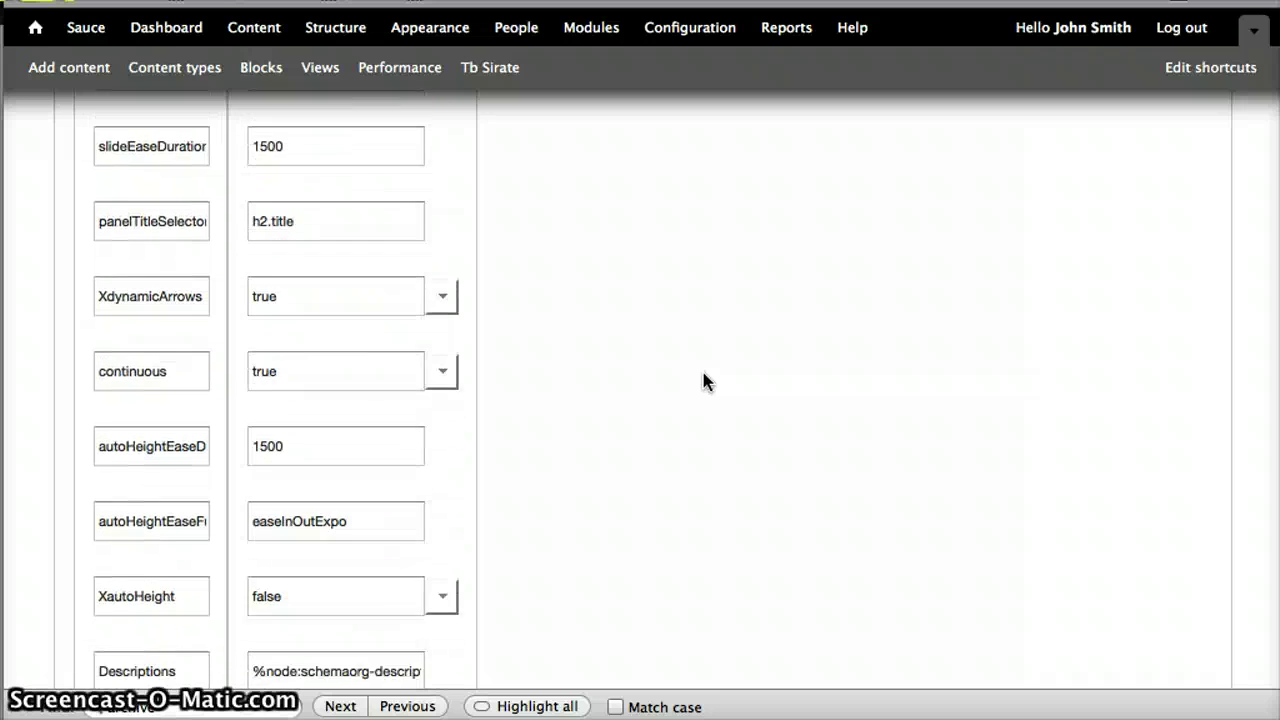
scroll(703, 380, "down", 5)
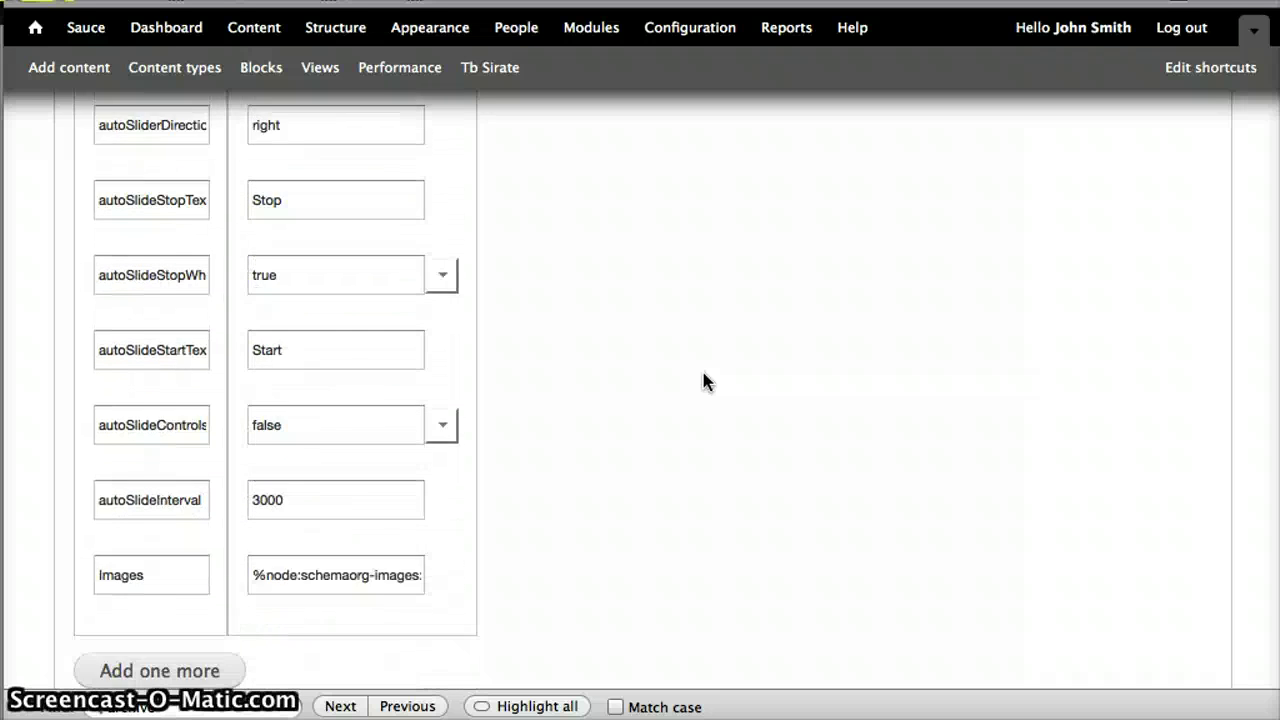
scroll(703, 380, "up", 15)
scroll(703, 380, "up", 8)
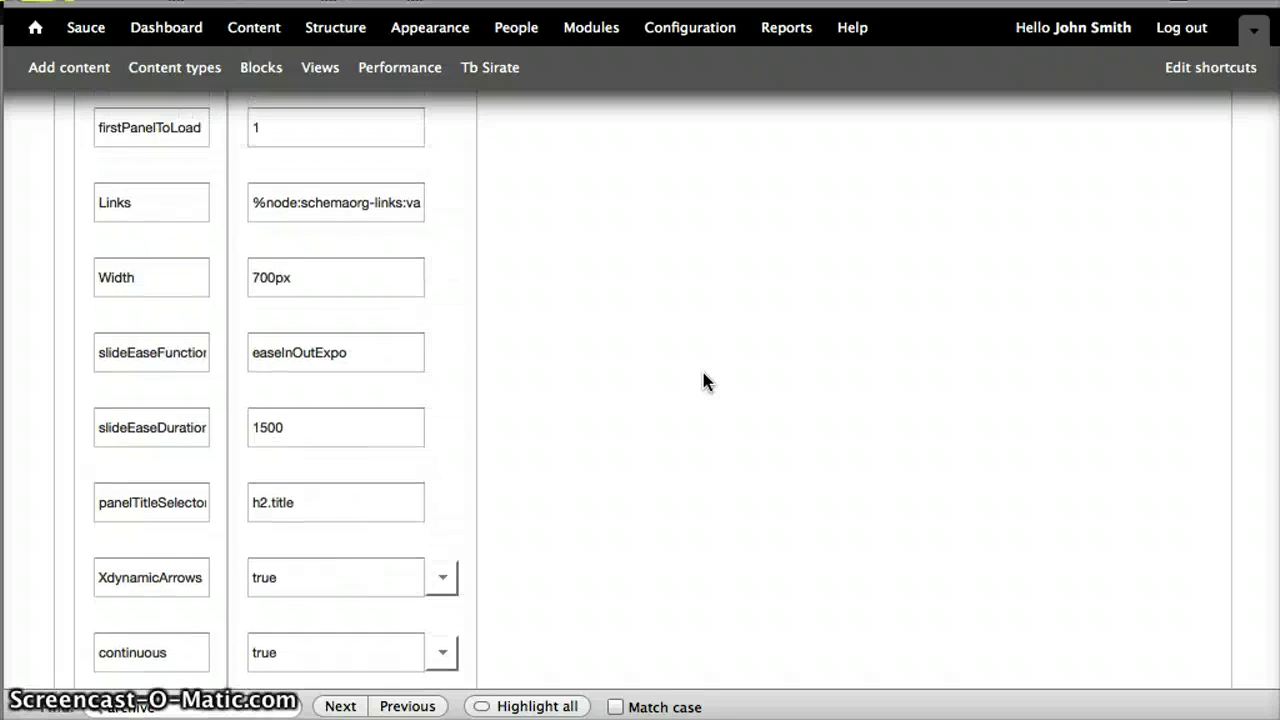
scroll(584, 450, "down", 18)
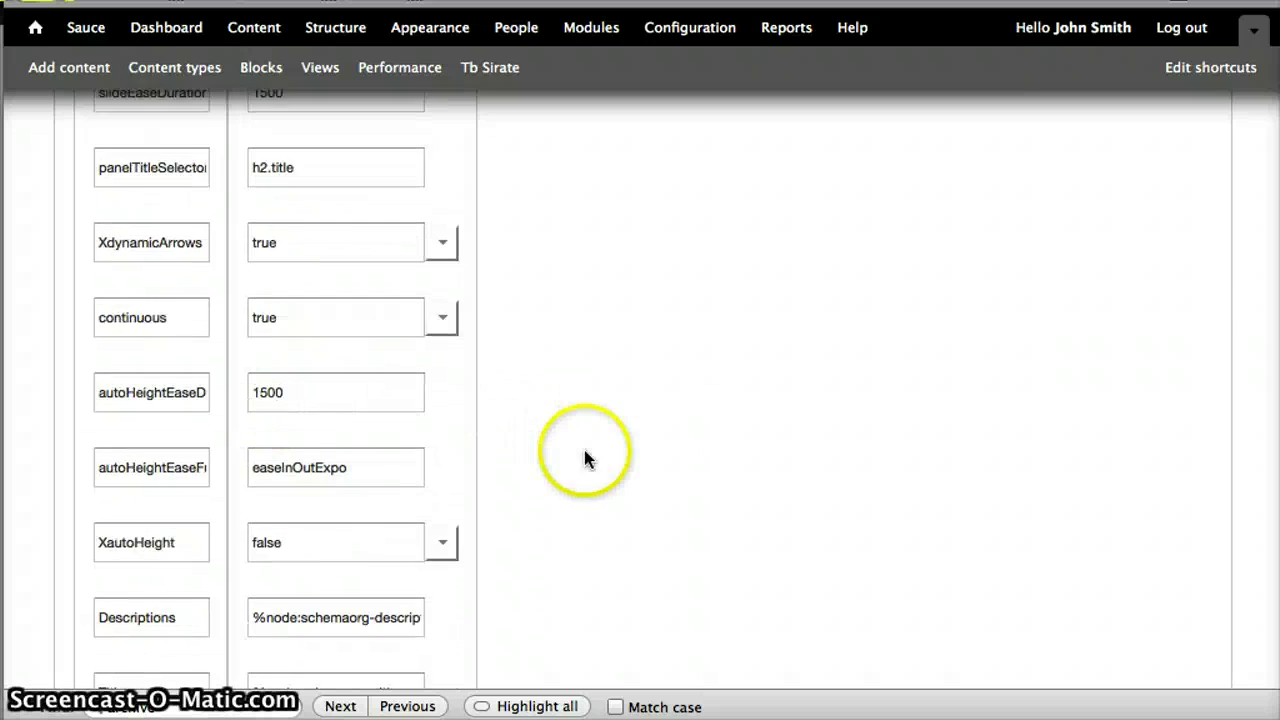
left_click(92, 608)
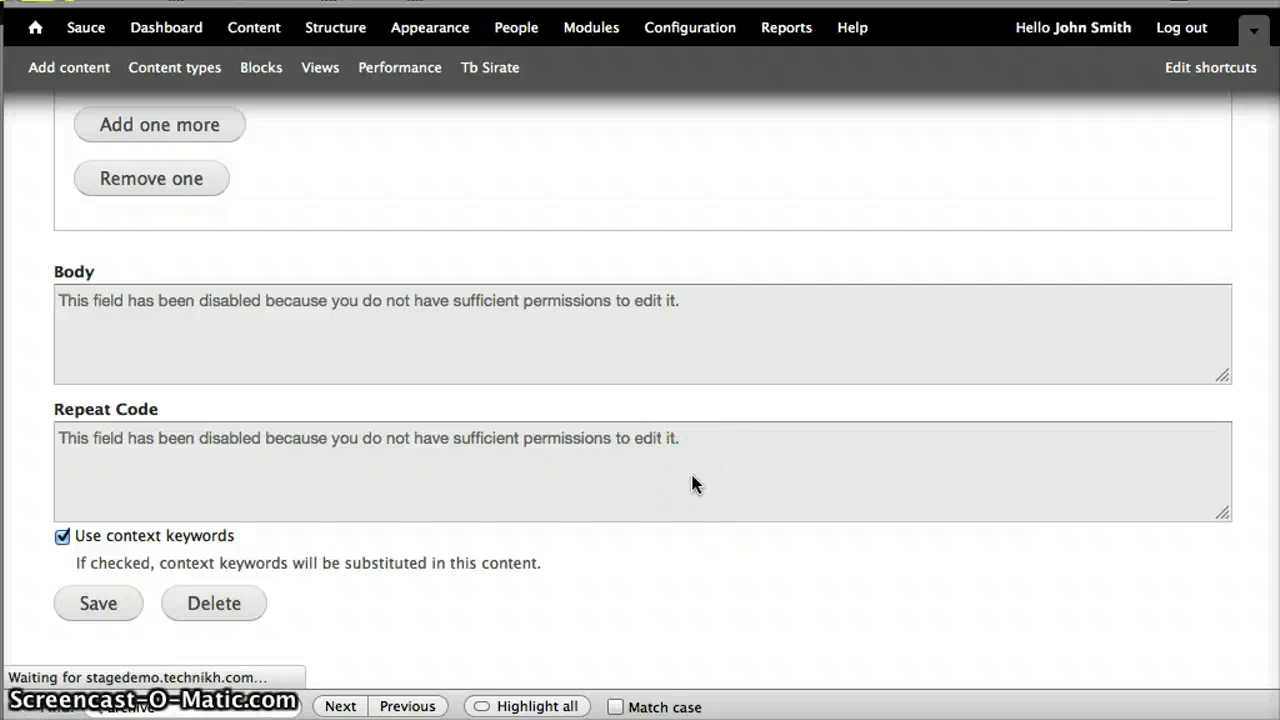
Check the coda slider on the home page and the slideshow plugin list below it
scroll(691, 486, "down", 4)
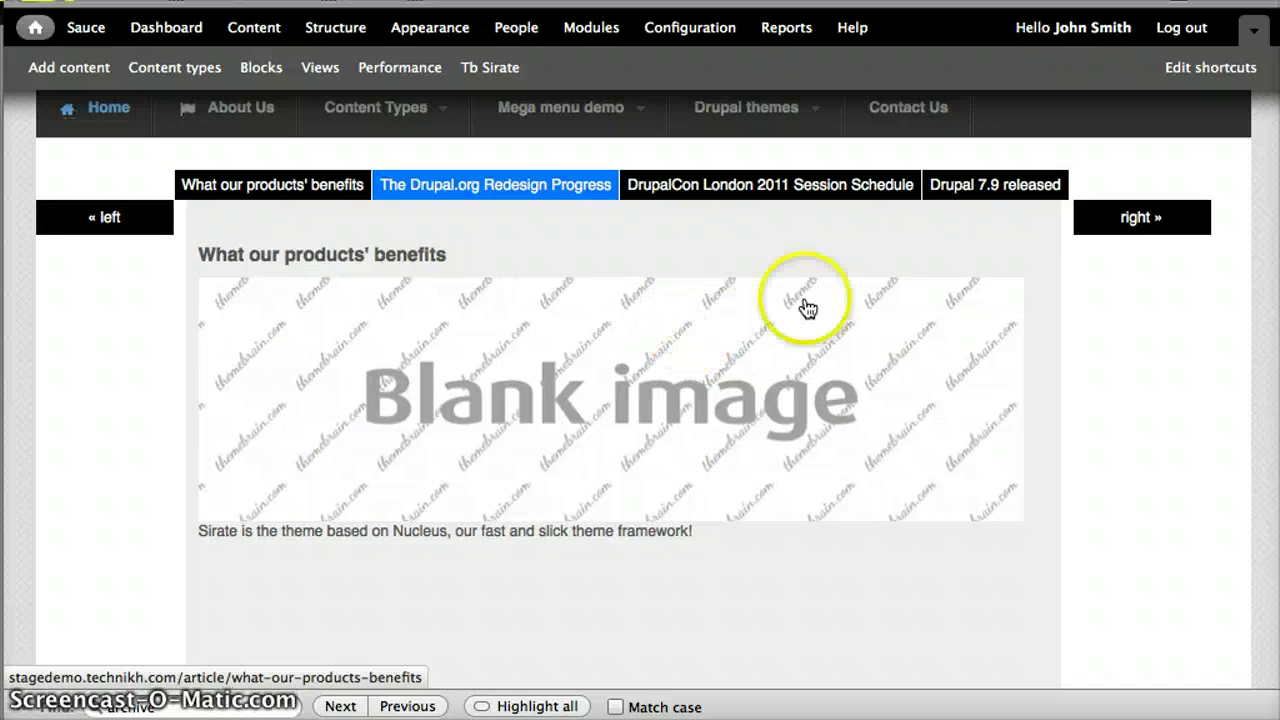
scroll(1040, 462, "down", 10)
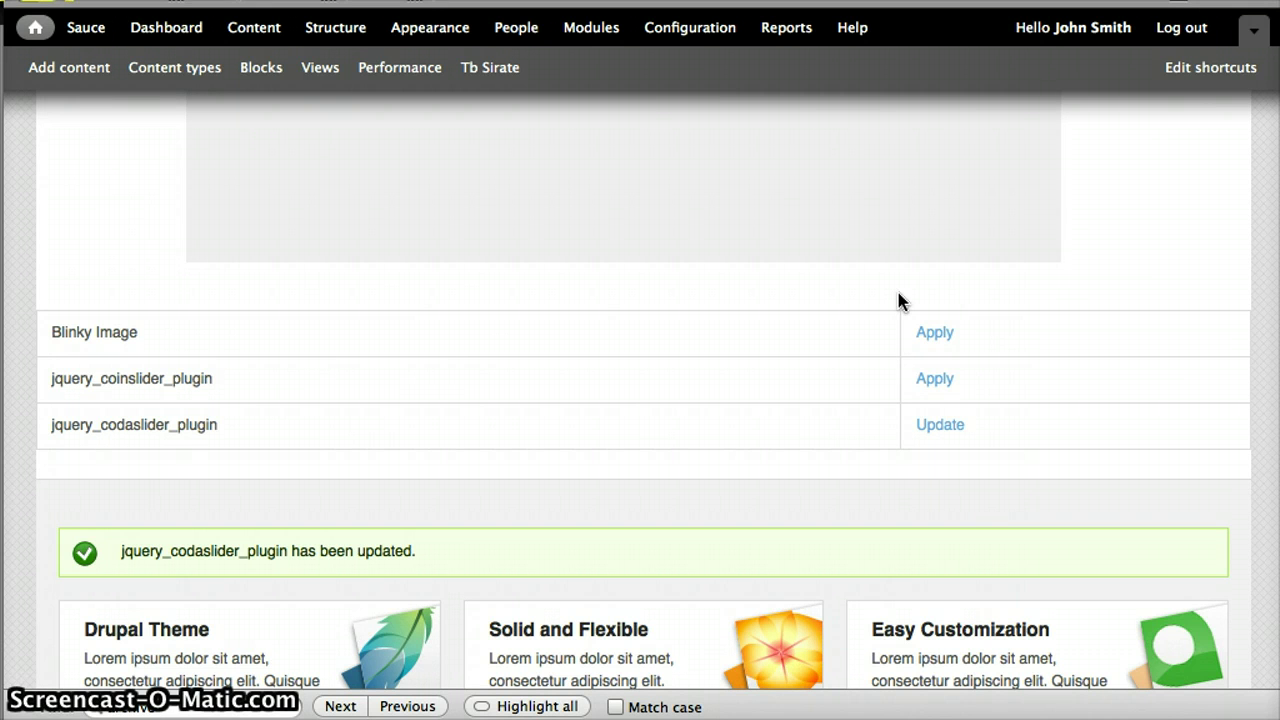
left_click(1213, 298)
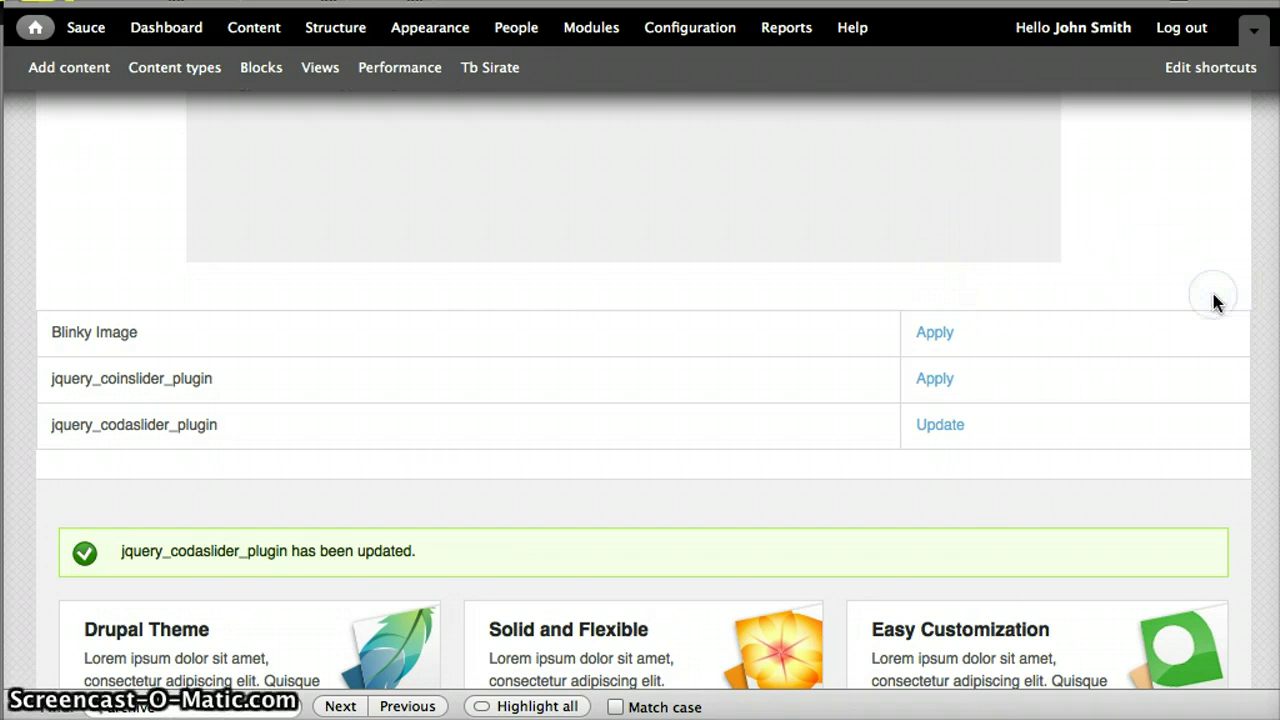
scroll(1213, 298, "up", 10)
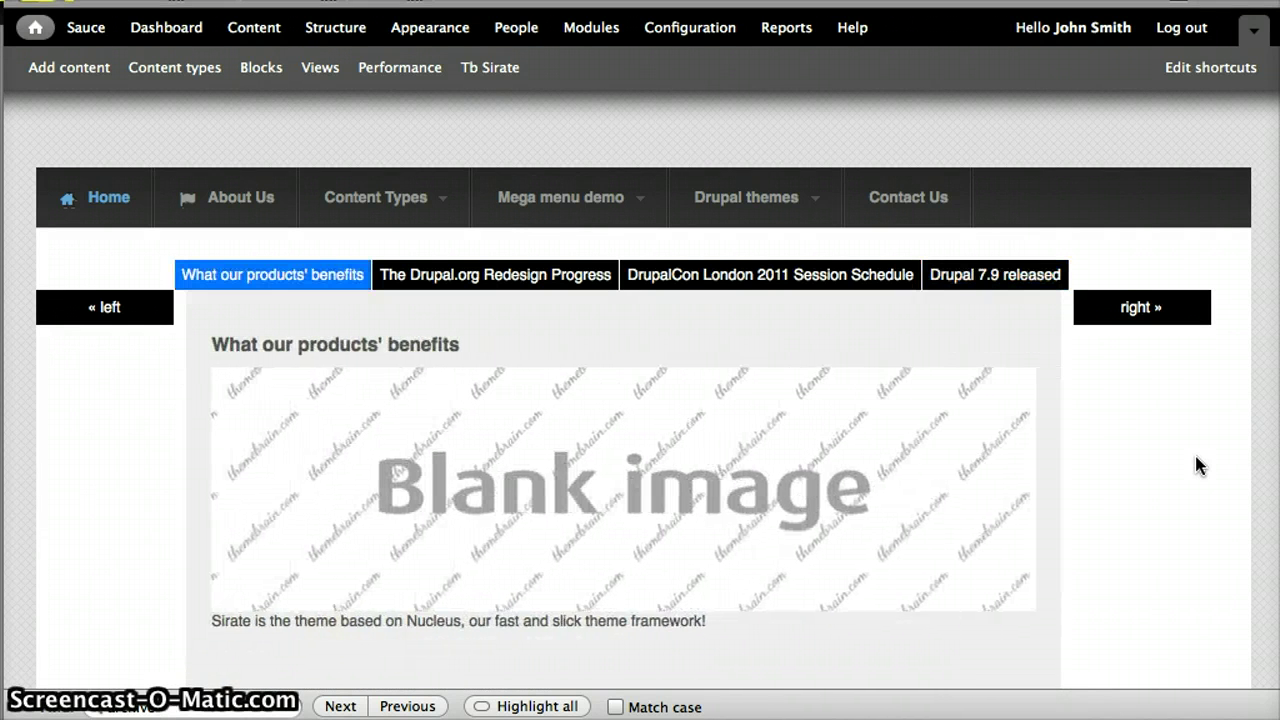
Return to the Sauce next steps and open the configuration of Omega Kickstart (Theme) Menu Items Text Verify, keeping that page open
left_click(495, 274)
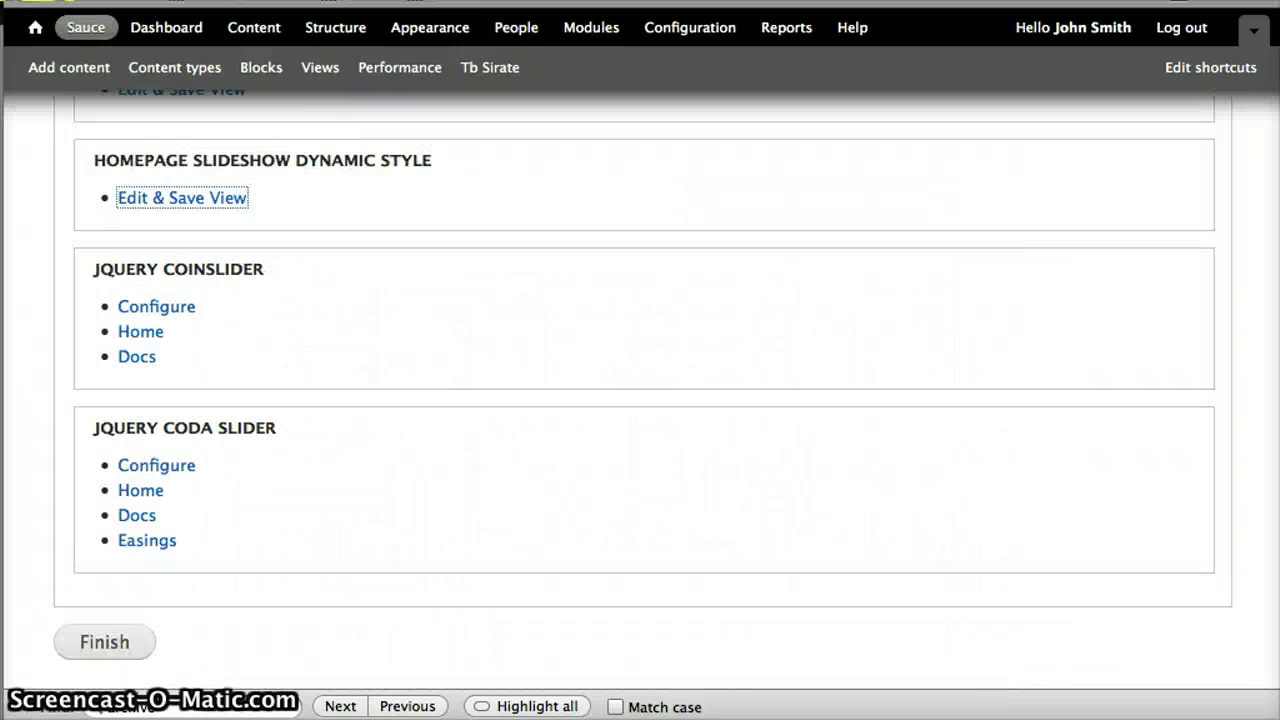
scroll(423, 349, "up", 5)
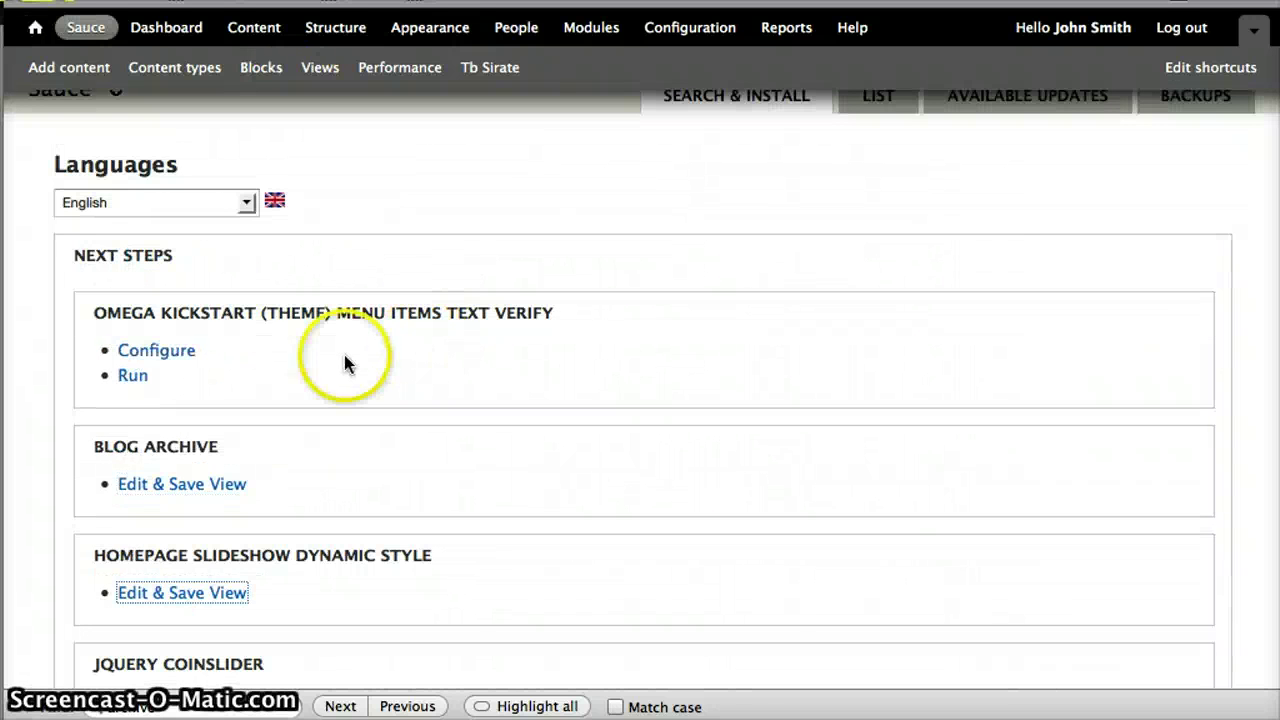
right_click(166, 352)
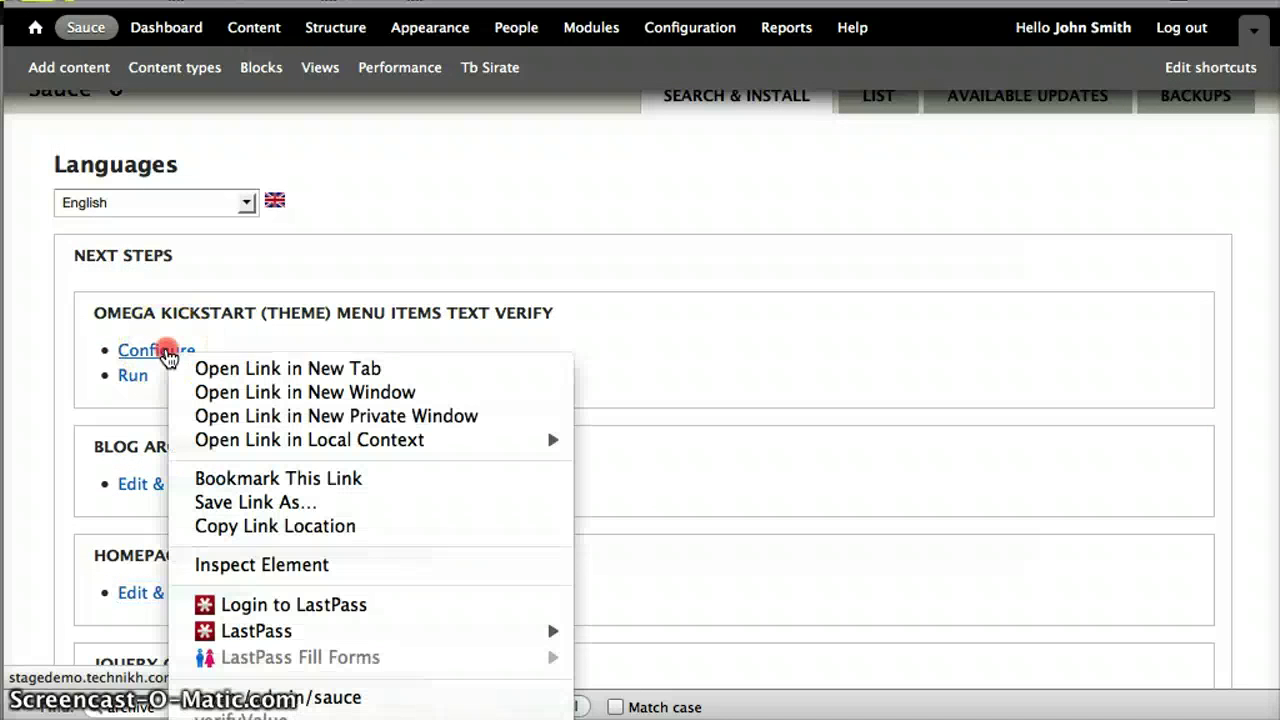
left_click(200, 367)
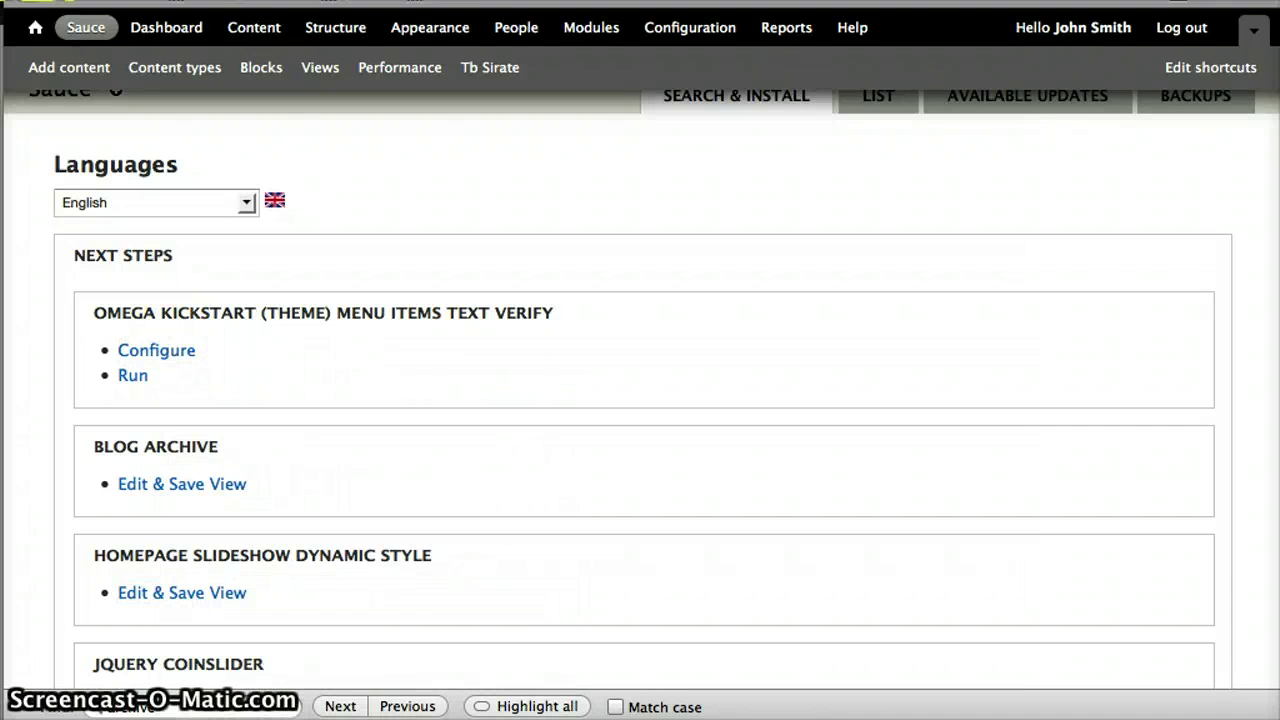
Open the omega_kickstart_menu_items_text preset from the Drulenium presets for editing and review its name, description and category
key("ctrl+Tab")
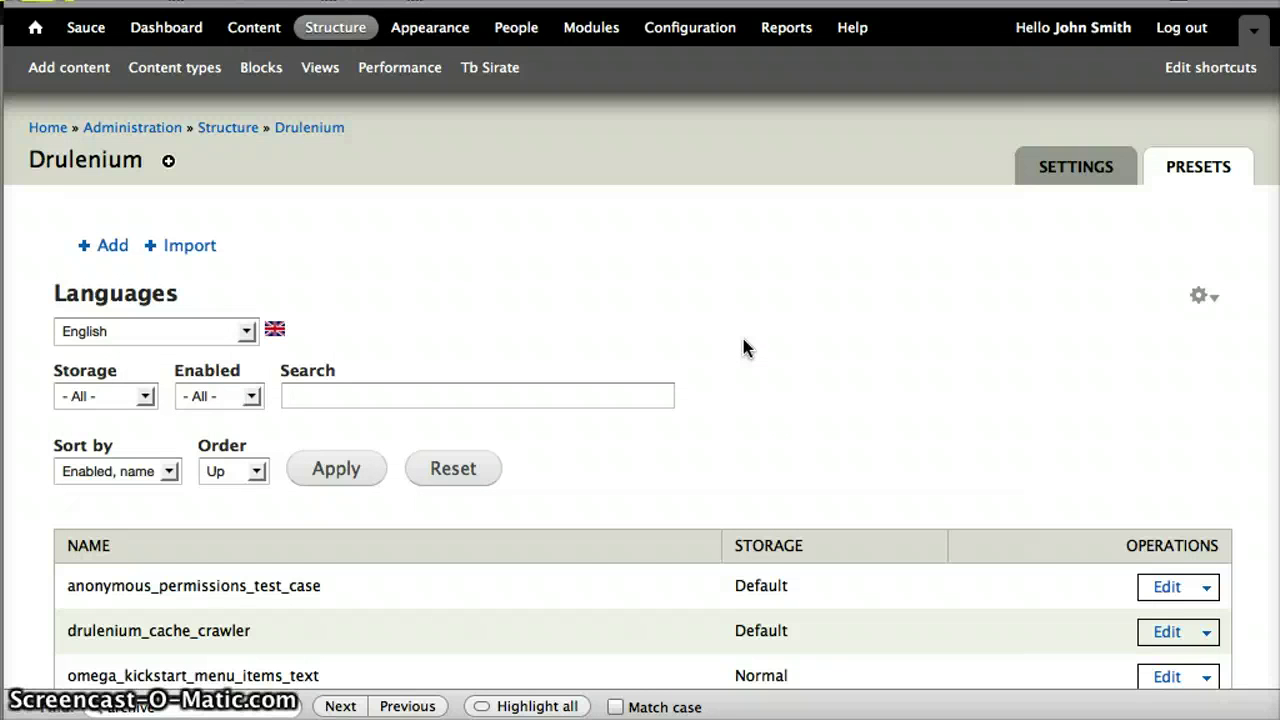
scroll(743, 347, "down", 3)
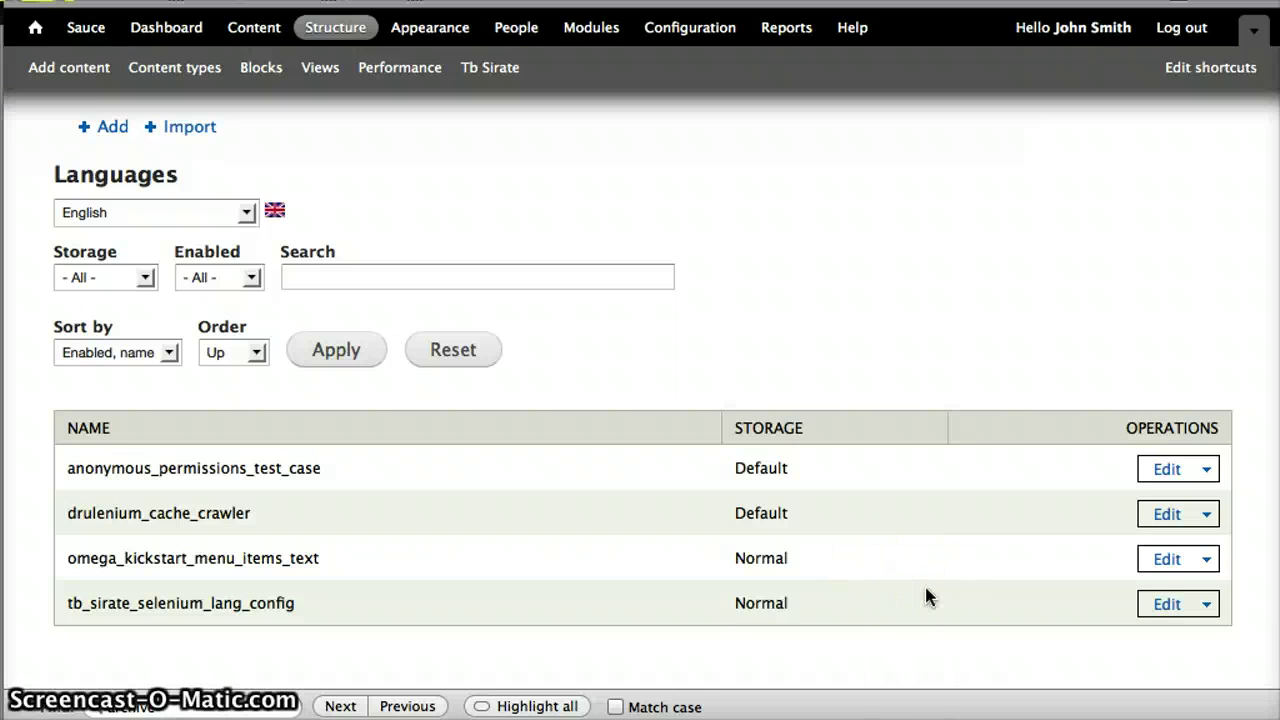
left_click(1166, 562)
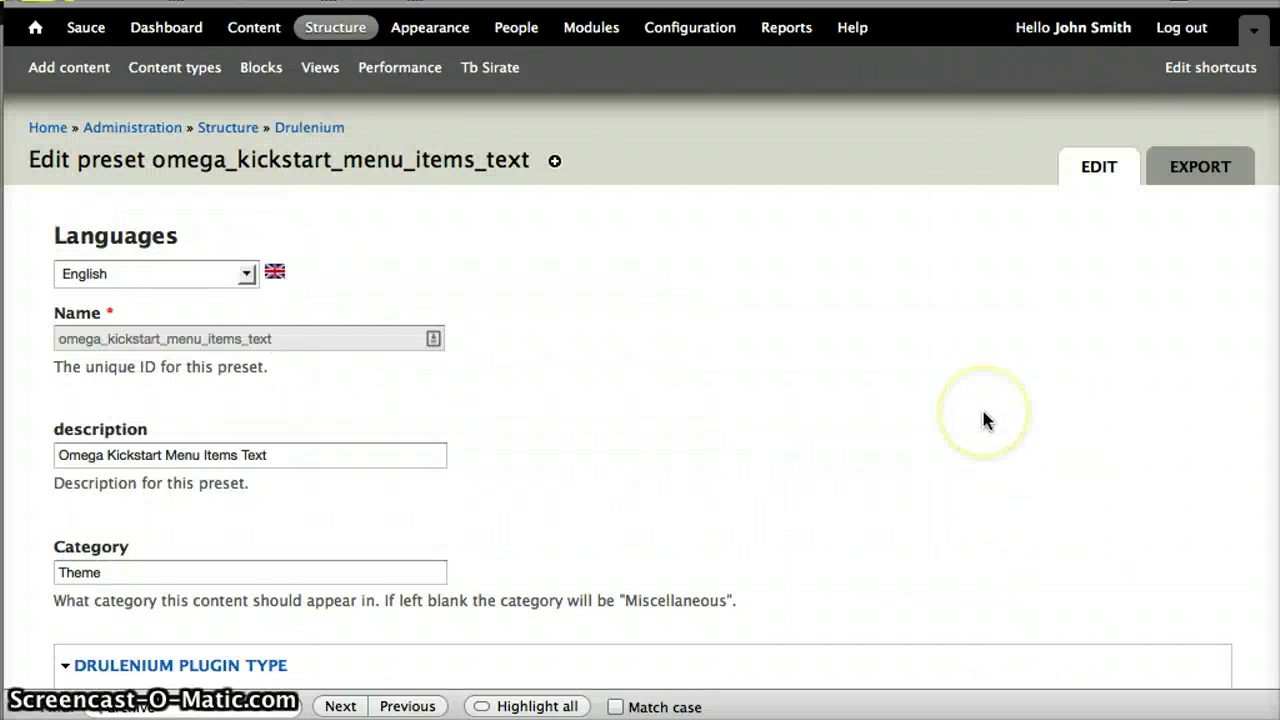
scroll(985, 420, "down", 1)
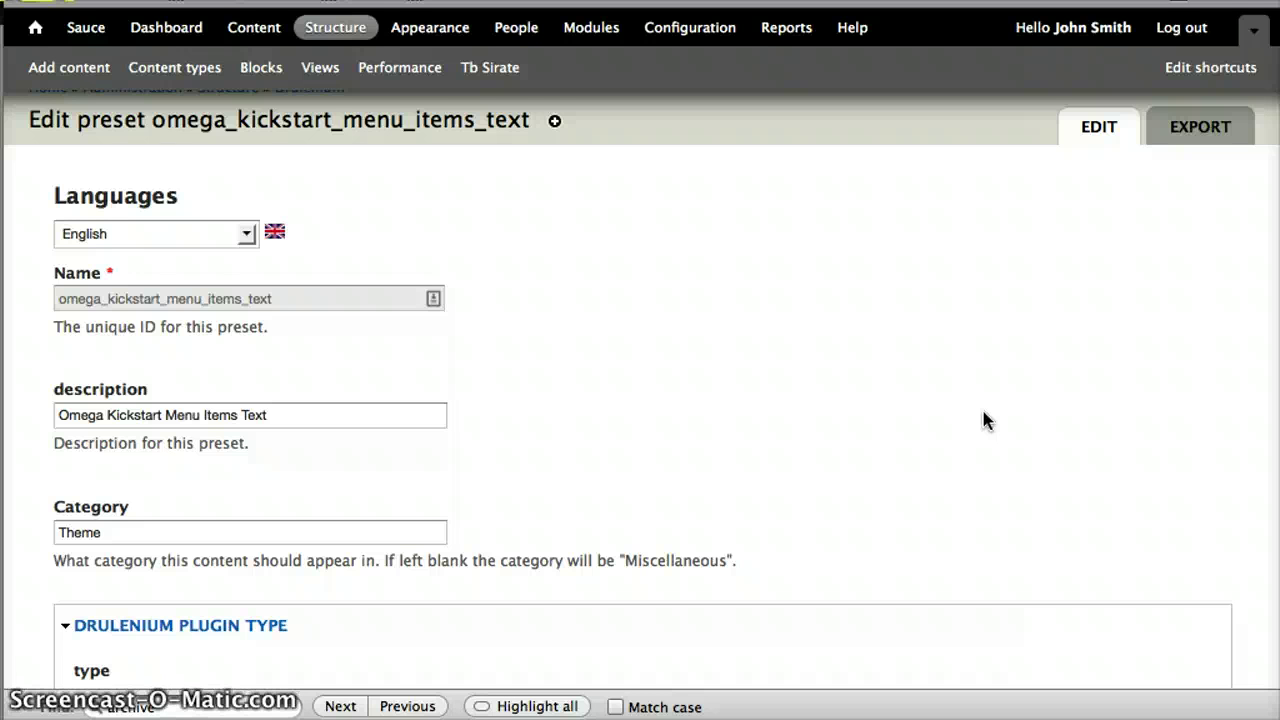
scroll(983, 421, "down", 1)
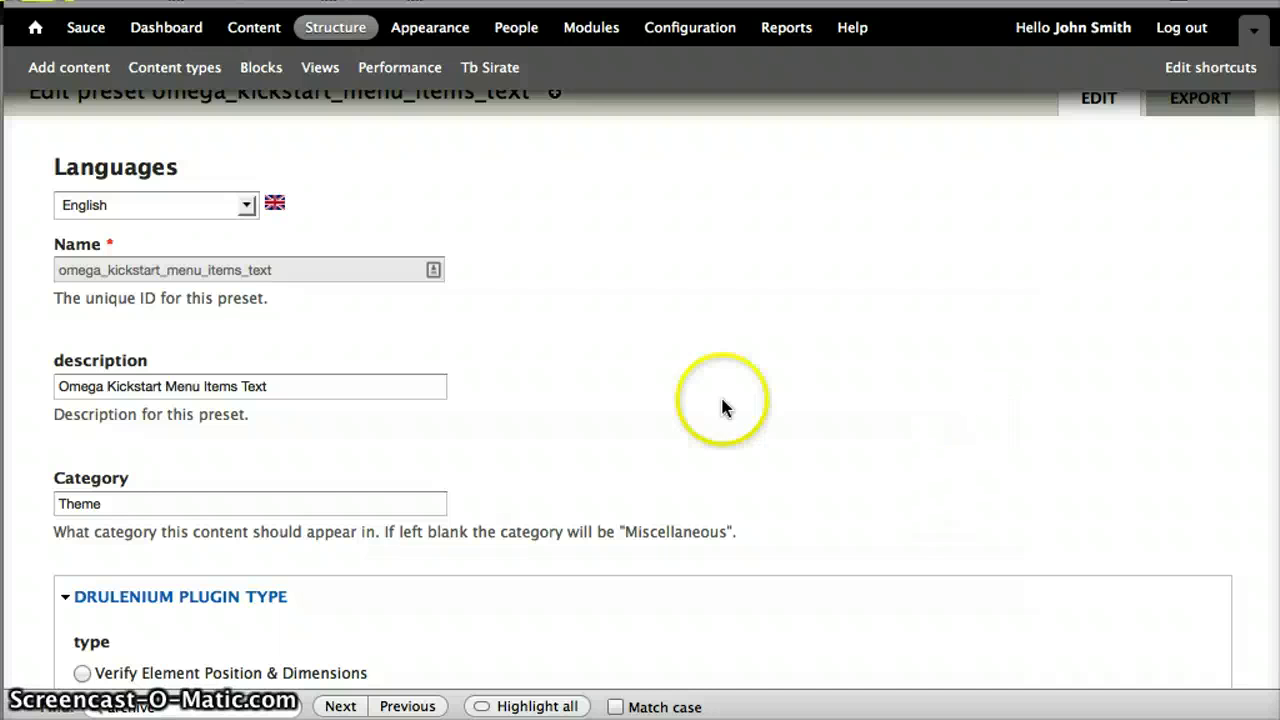
scroll(609, 309, "up", 3)
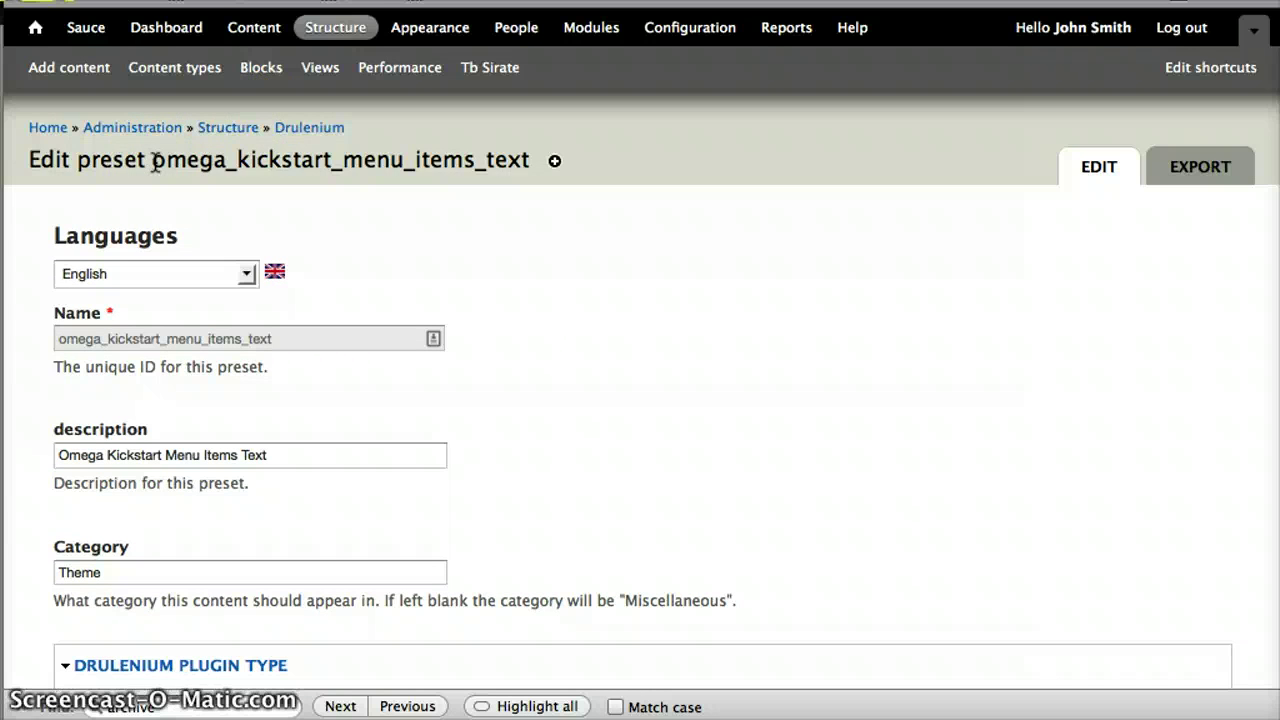
left_click(585, 362)
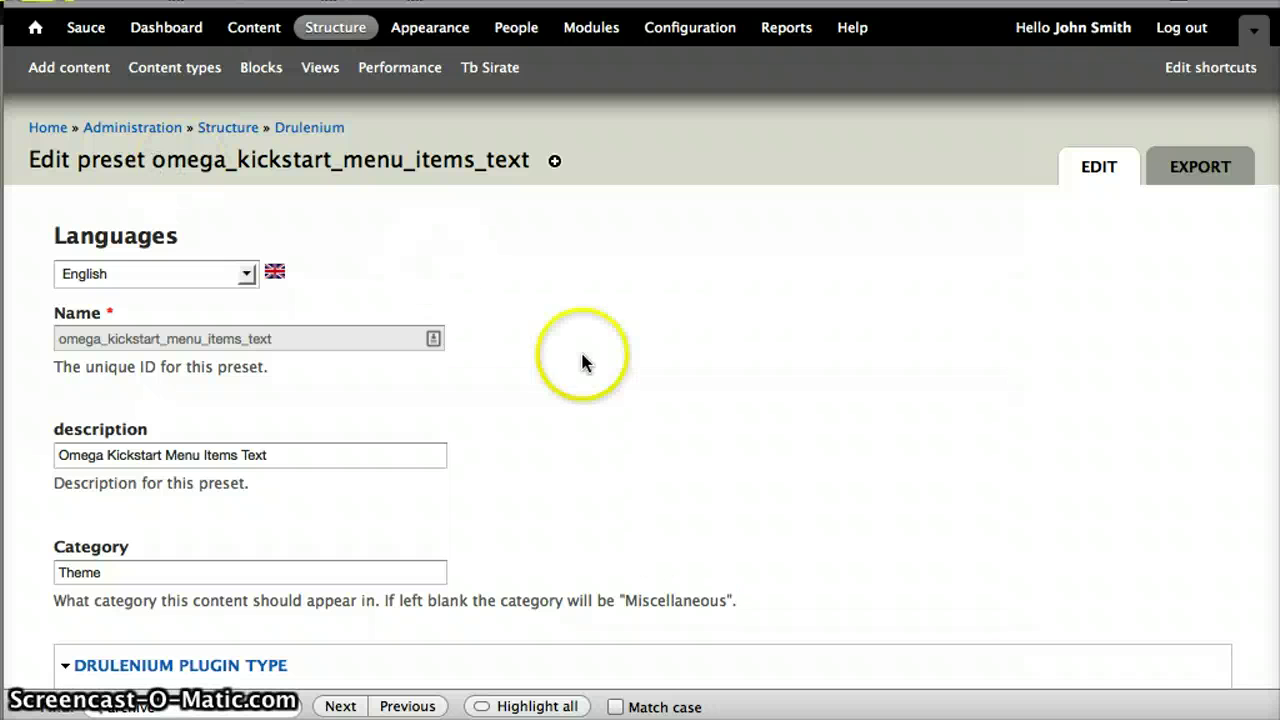
Review the preset's selected plugin type and the element locator and text in the Drulenium Verify Text plugin attributes
scroll(585, 440, "down", 1)
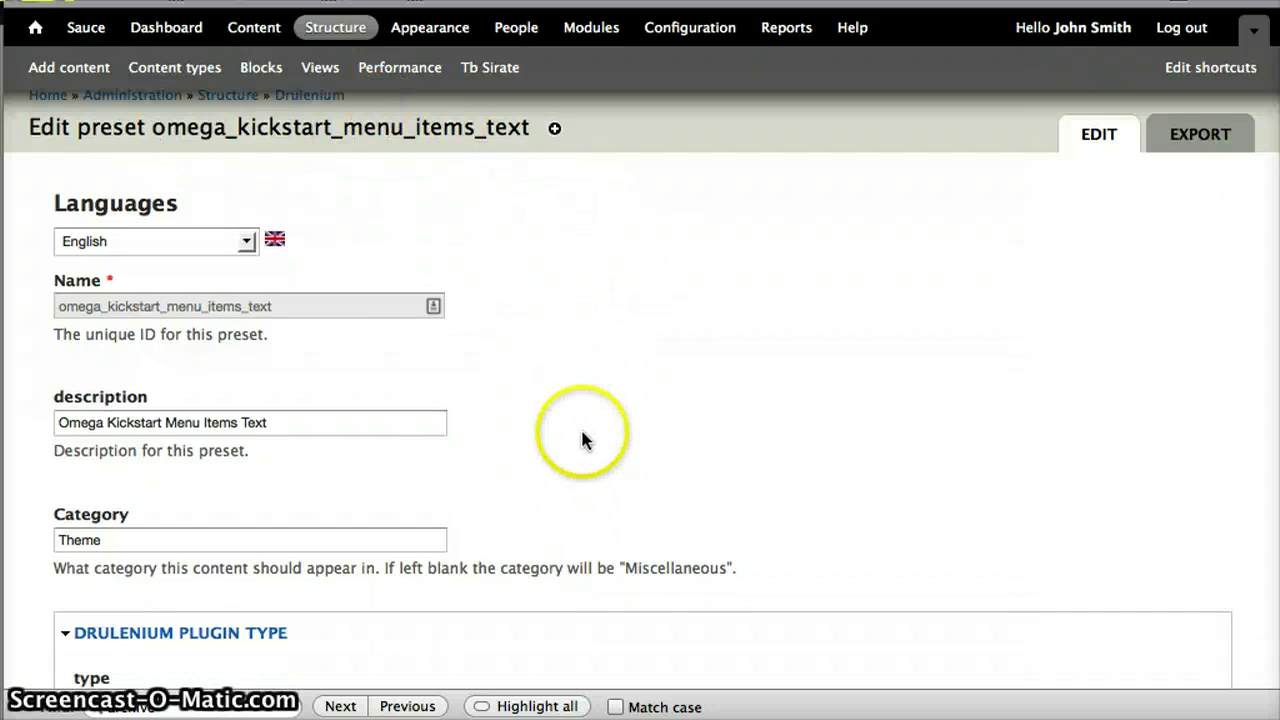
scroll(585, 440, "down", 5)
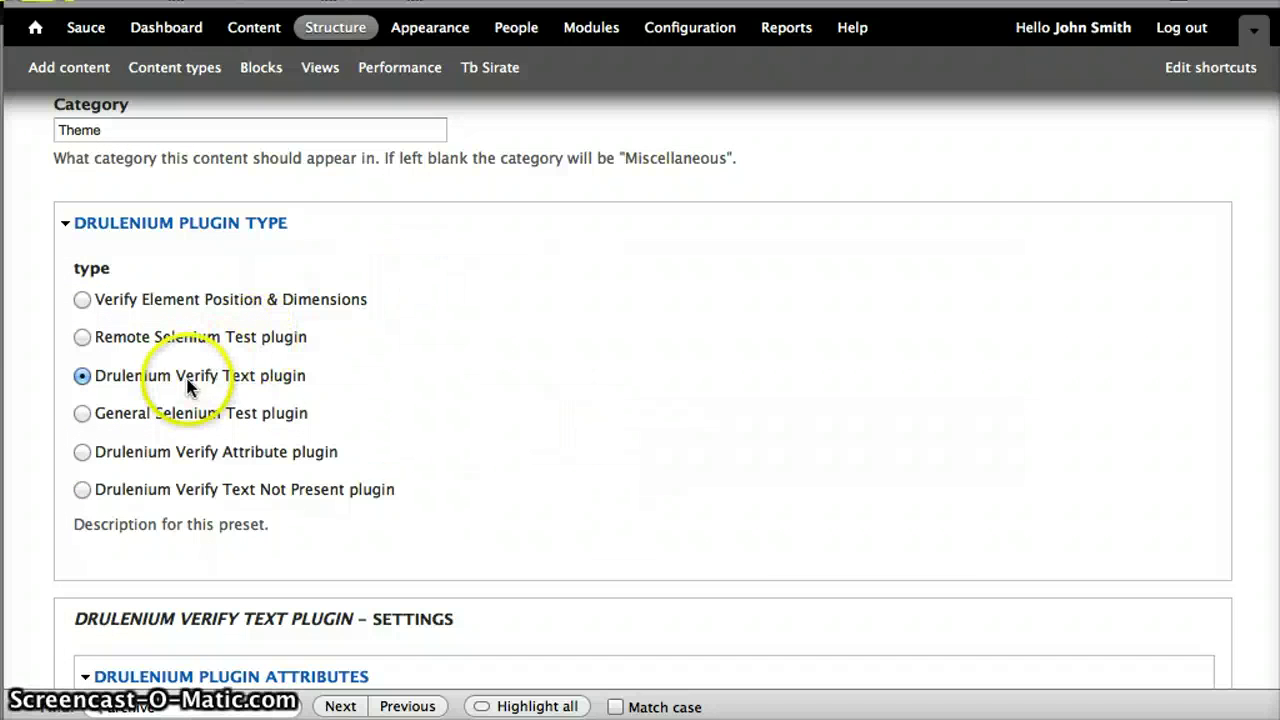
scroll(384, 394, "down", 5)
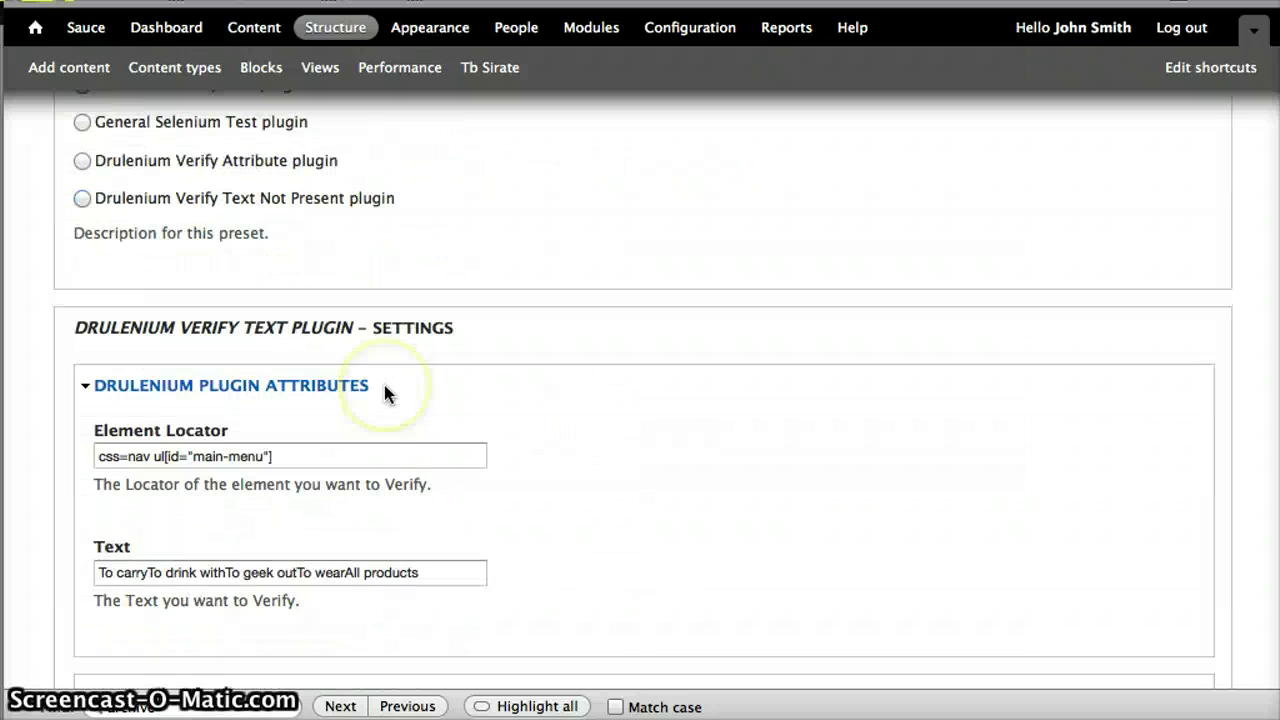
left_click(100, 573)
left_click_drag(100, 573, 449, 573)
scroll(525, 505, "down", 1)
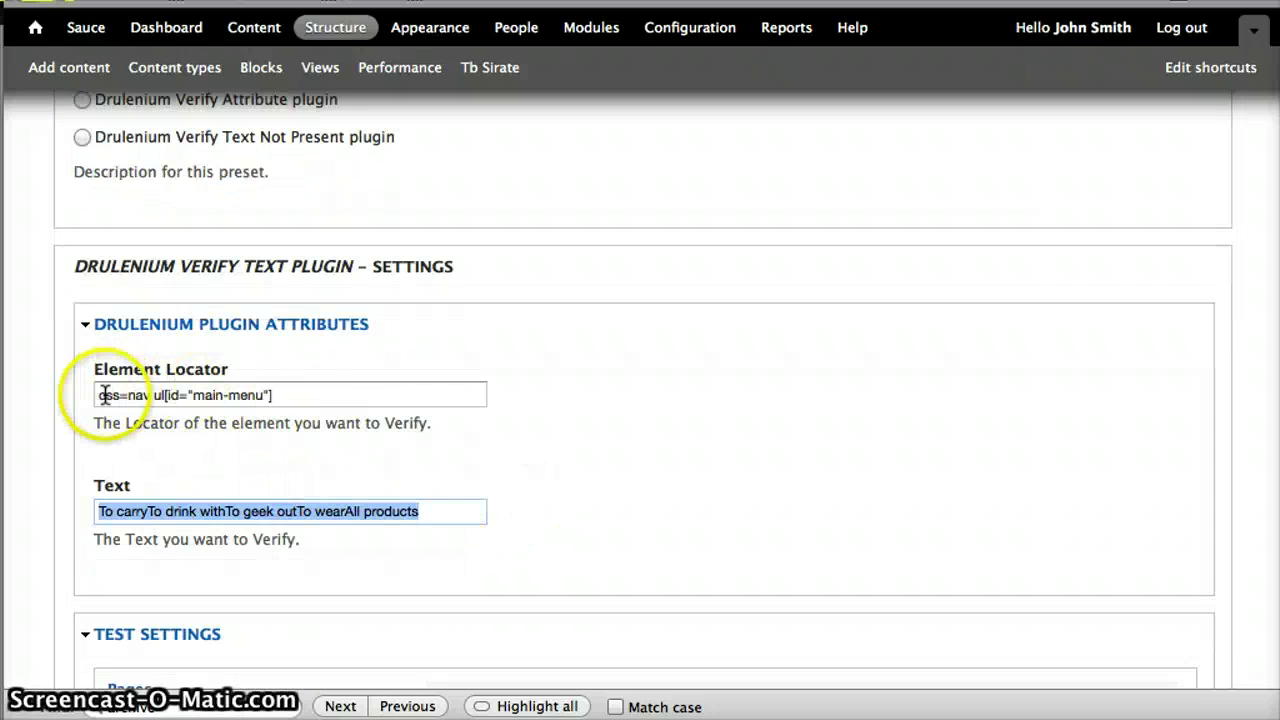
left_click(294, 394)
Examine the preset's test settings for specific pages, content types and user roles, and recheck the plugin attributes above them
scroll(603, 488, "down", 5)
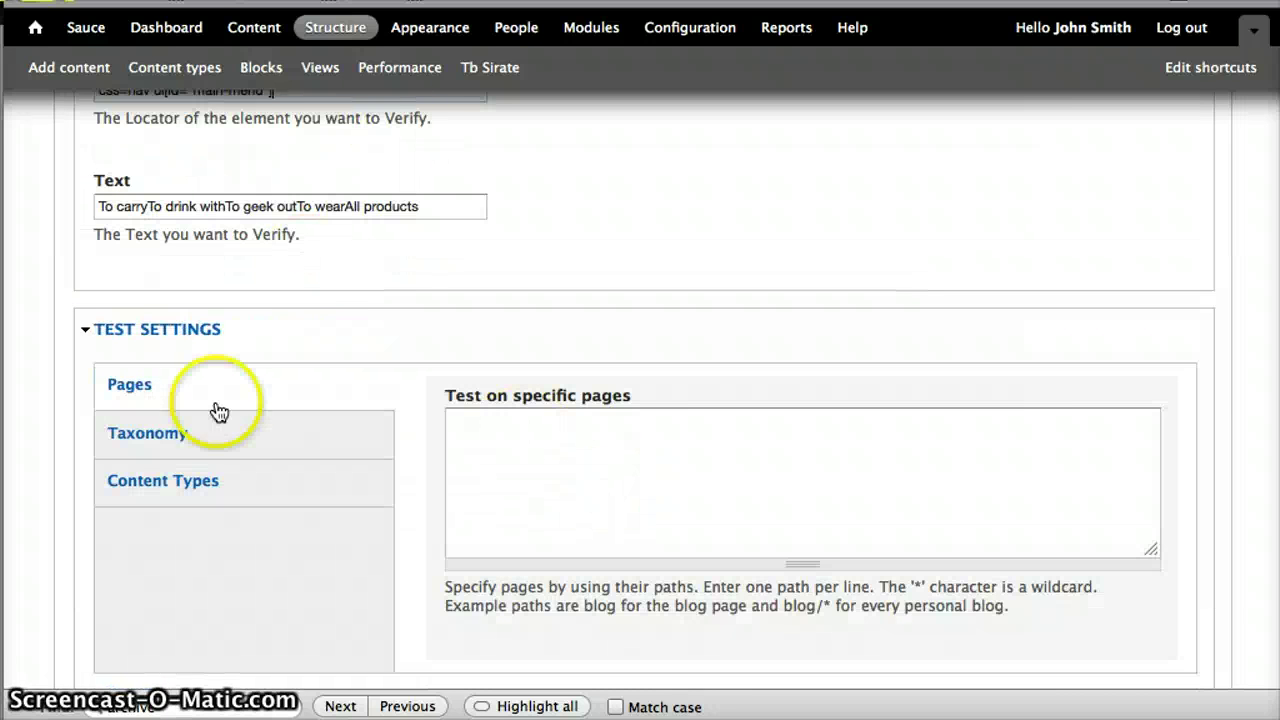
left_click(510, 456)
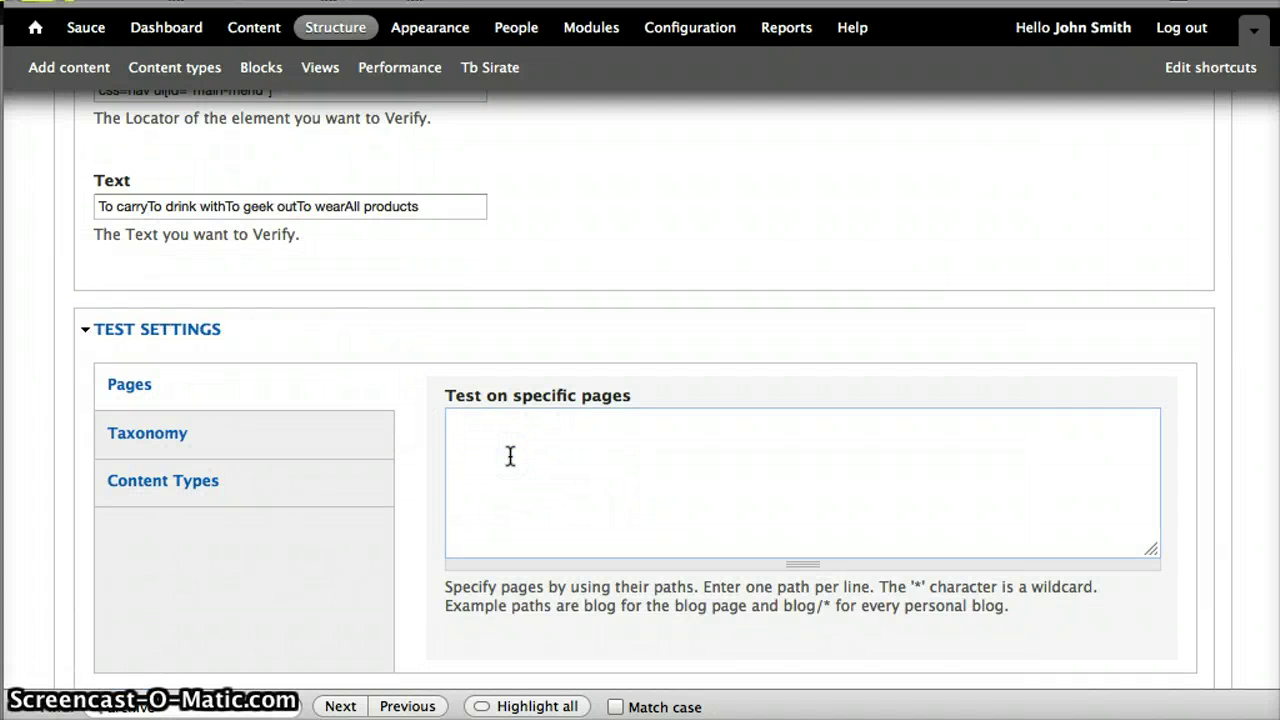
left_click(337, 486)
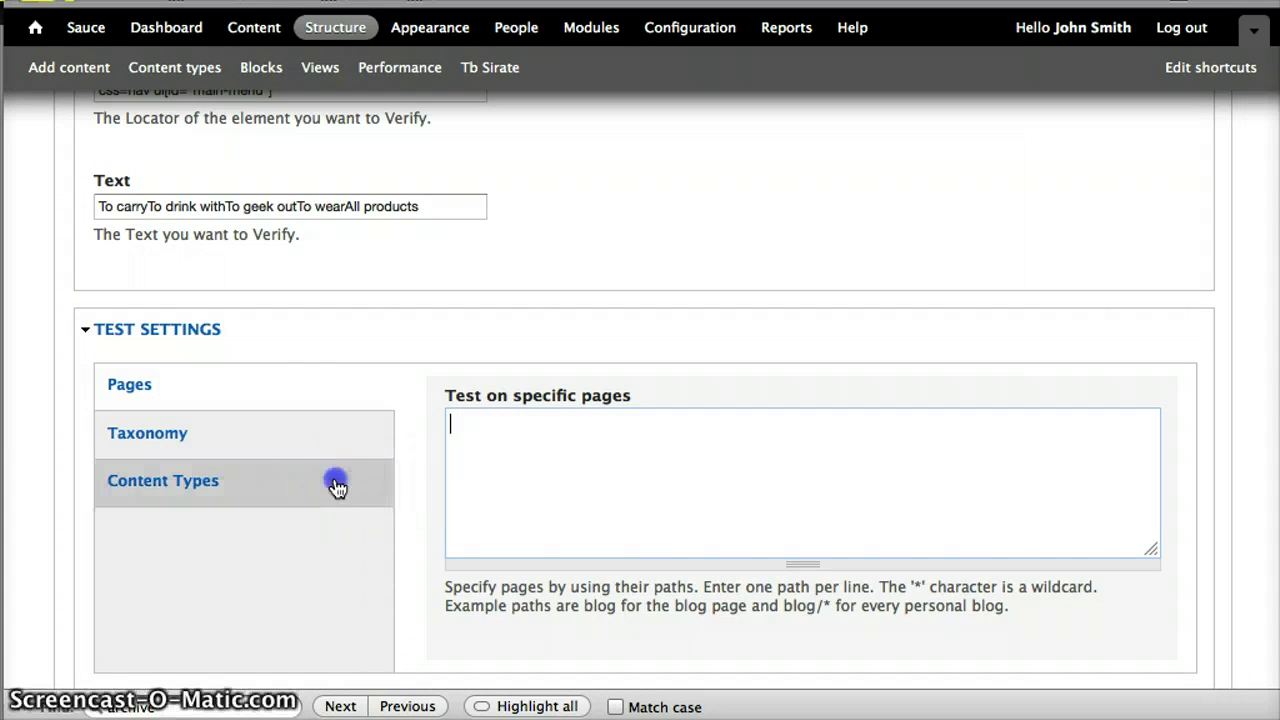
scroll(508, 606, "down", 8)
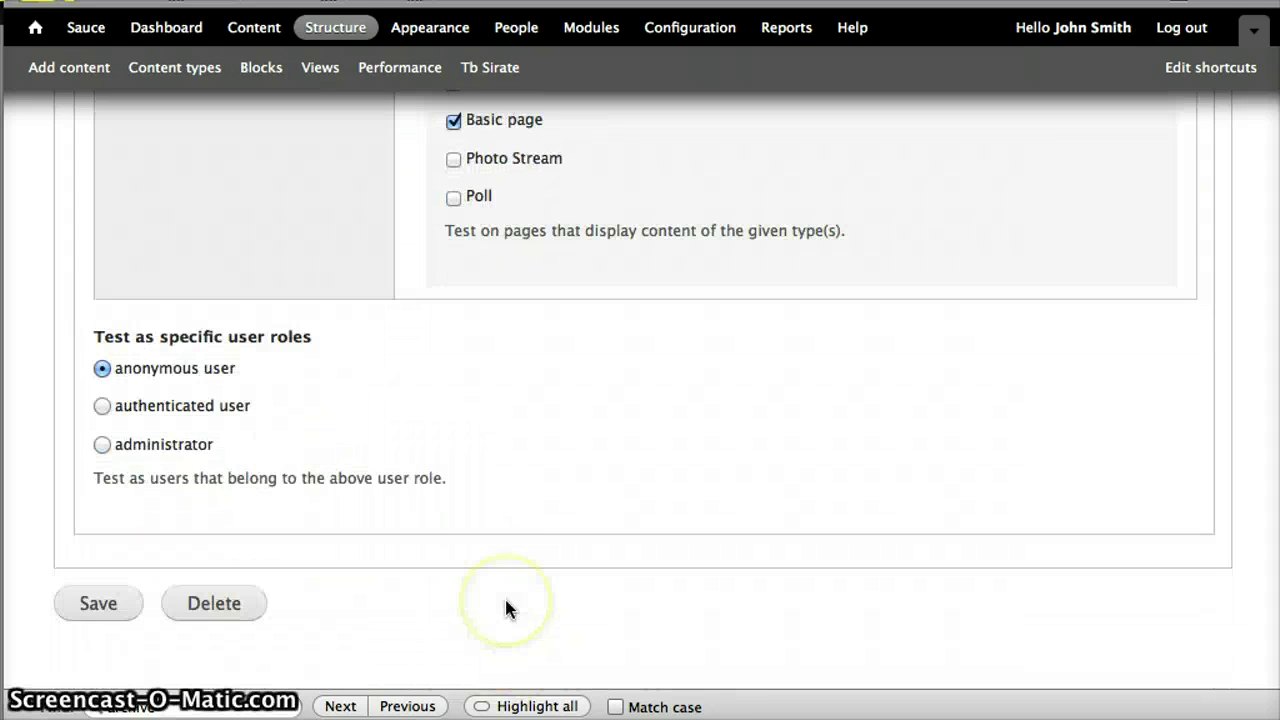
scroll(265, 350, "up", 6)
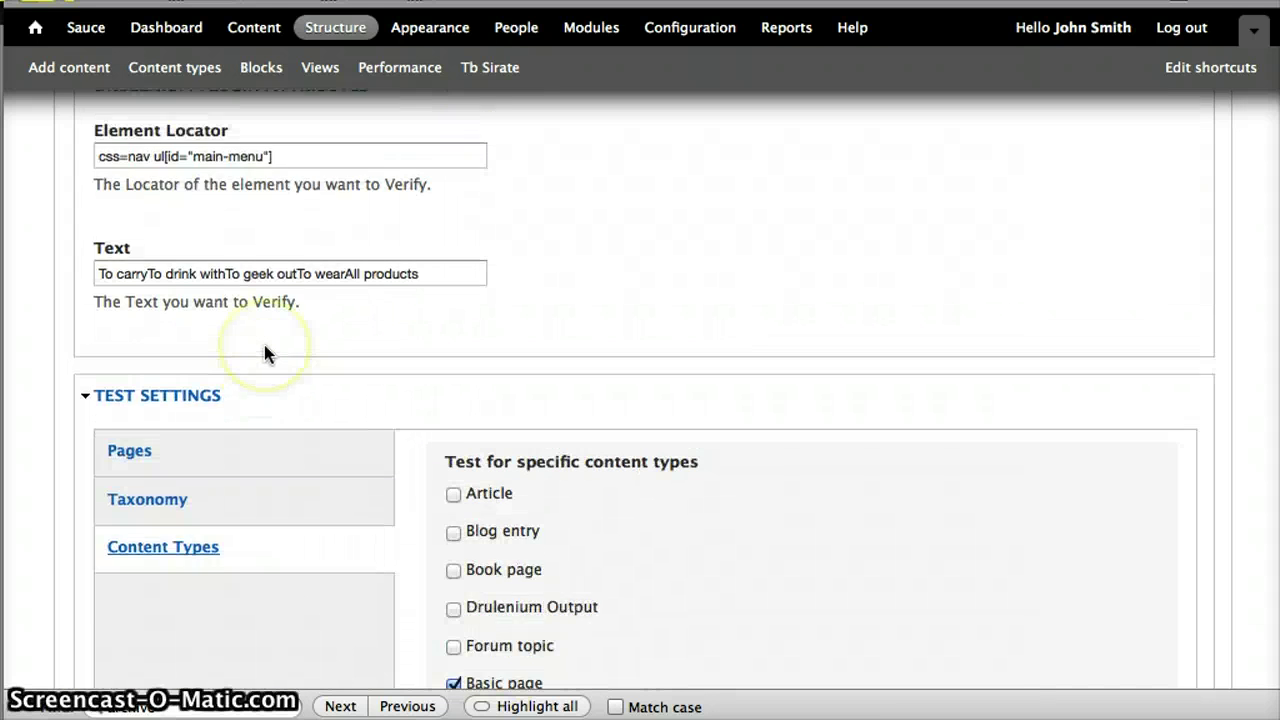
scroll(265, 350, "down", 3)
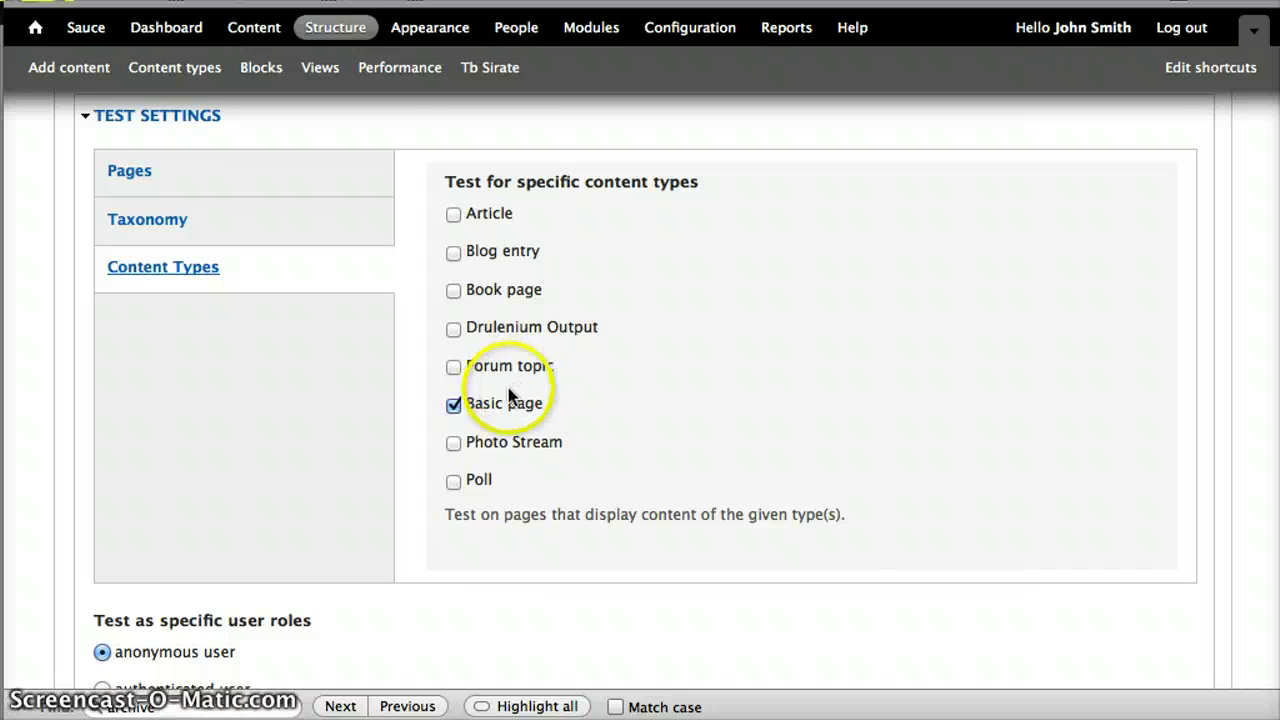
scroll(497, 403, "down", 3)
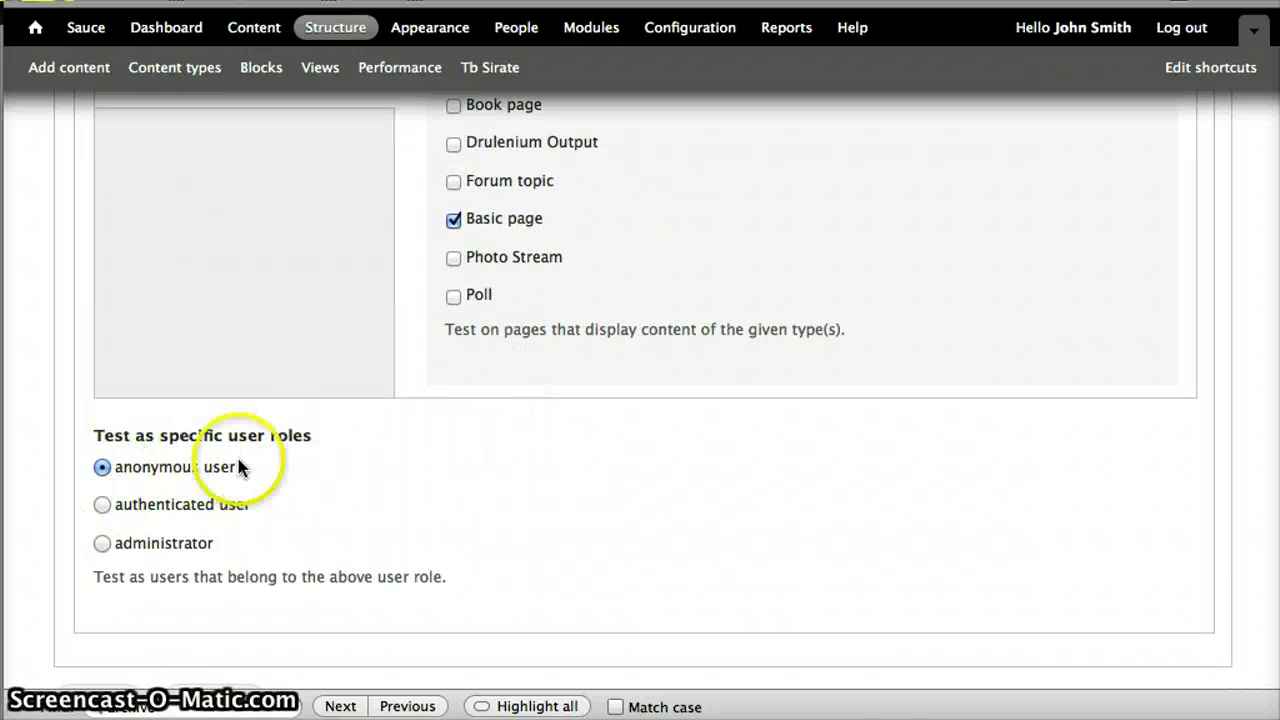
scroll(240, 466, "up", 10)
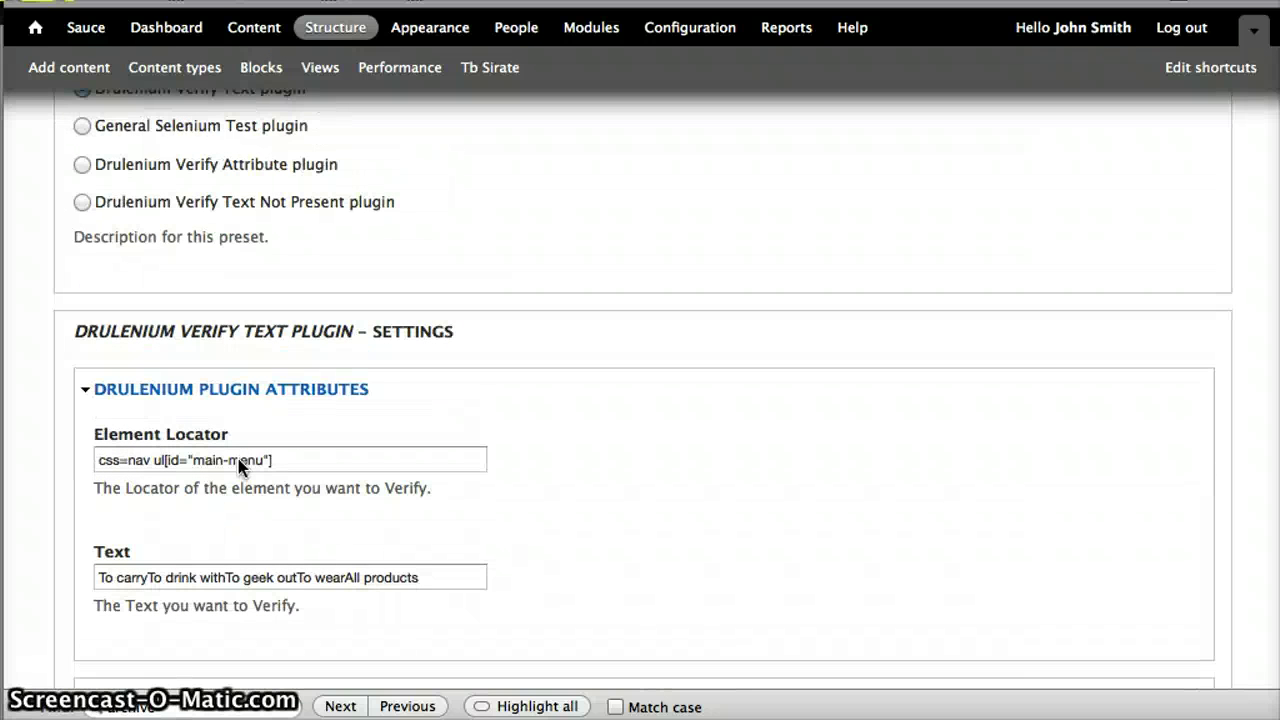
scroll(346, 537, "down", 3)
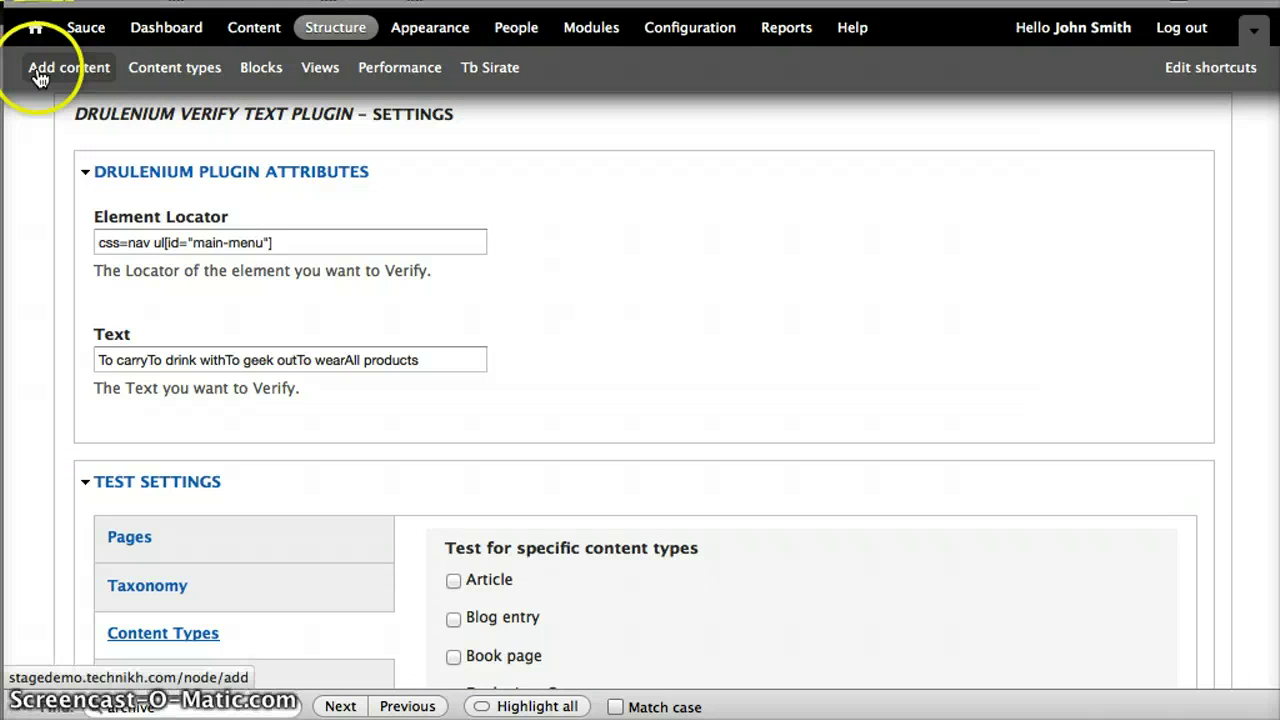
Look at the main menu items on the TB Sirate home page and return to the preset's Verify Text plugin settings
left_click(28, 12)
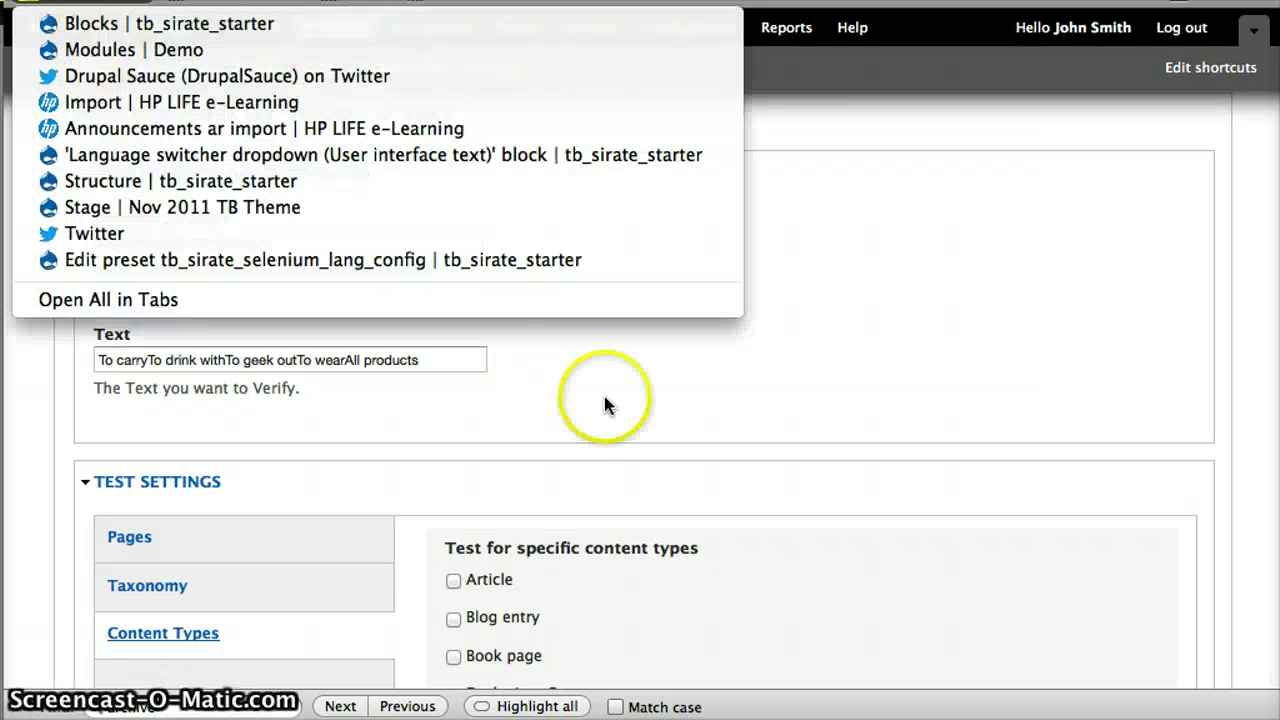
left_click(605, 413)
right_click(83, 72)
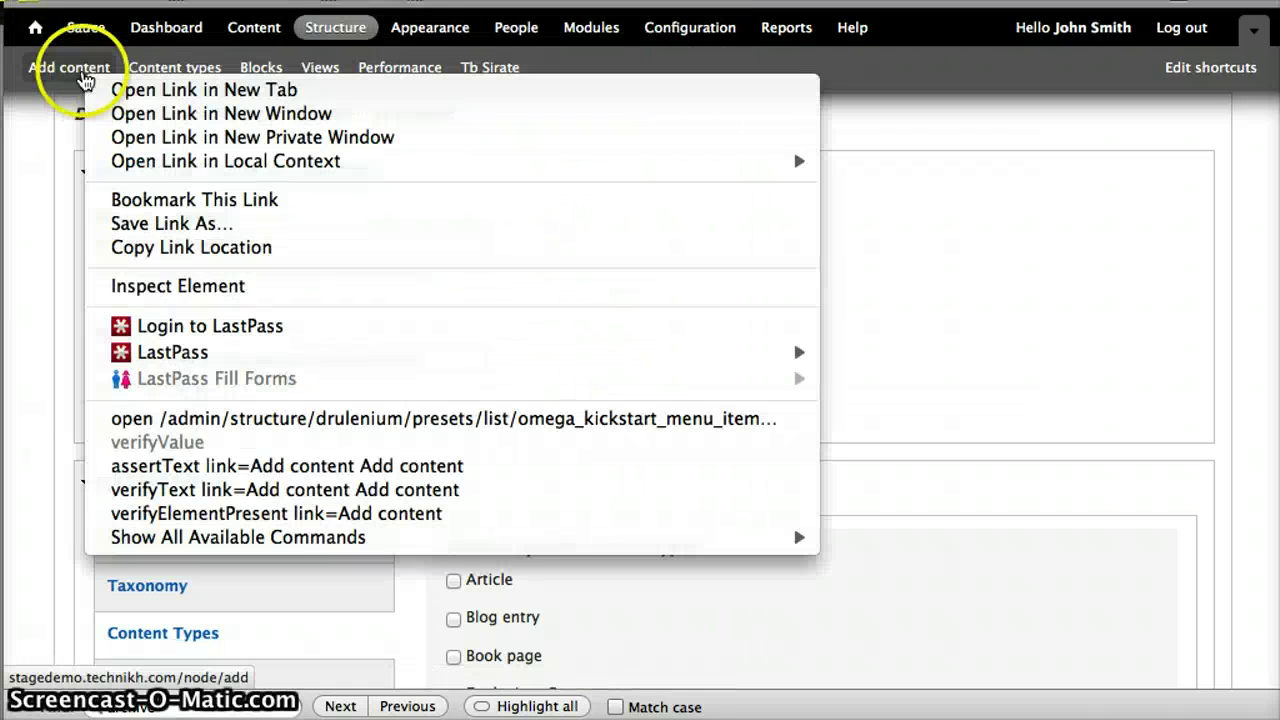
left_click(150, 90)
left_click(440, 2)
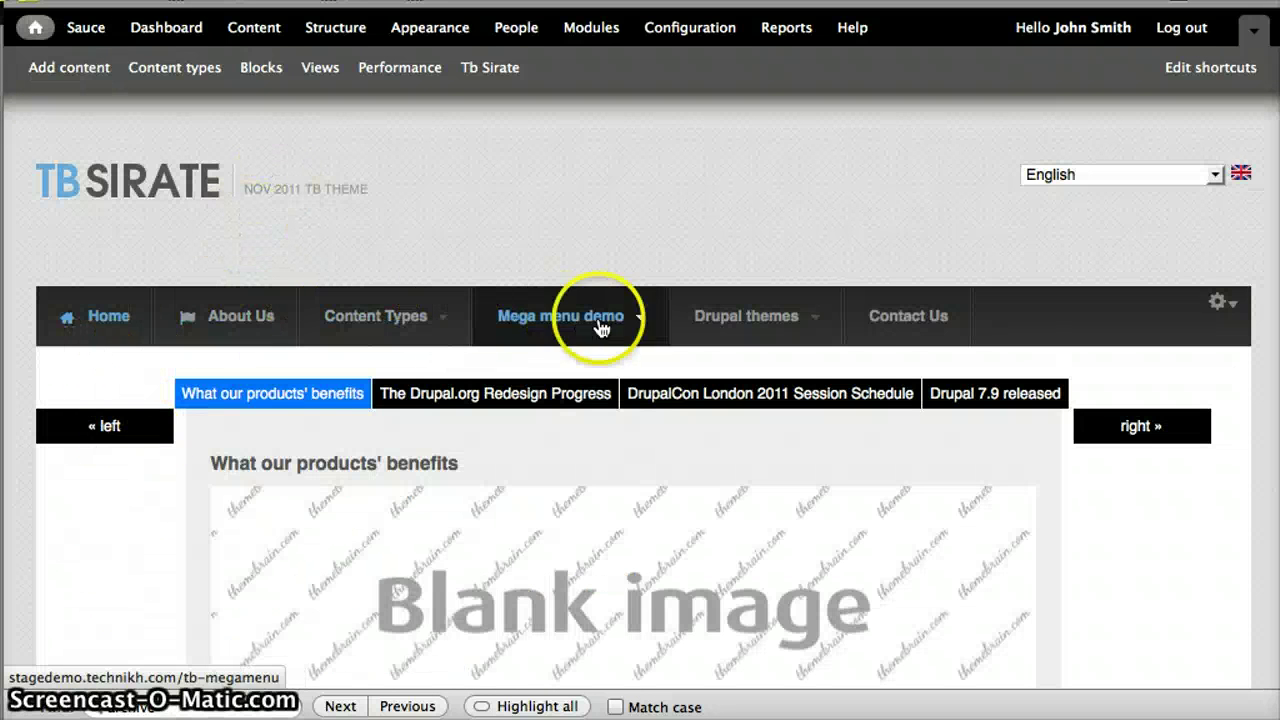
left_click(690, 3)
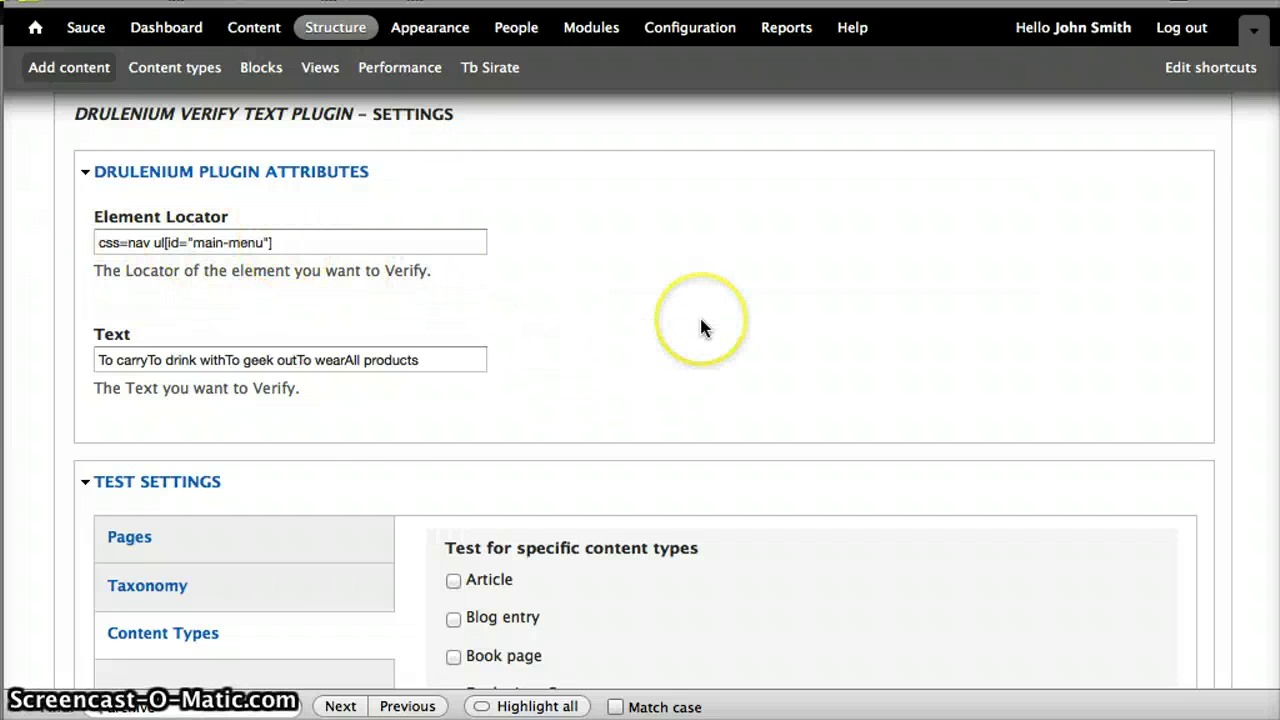
Look through the Drupal ladder page's lessons, from the site-building topics up to Make a site responsive
scroll(700, 320, "up", 2)
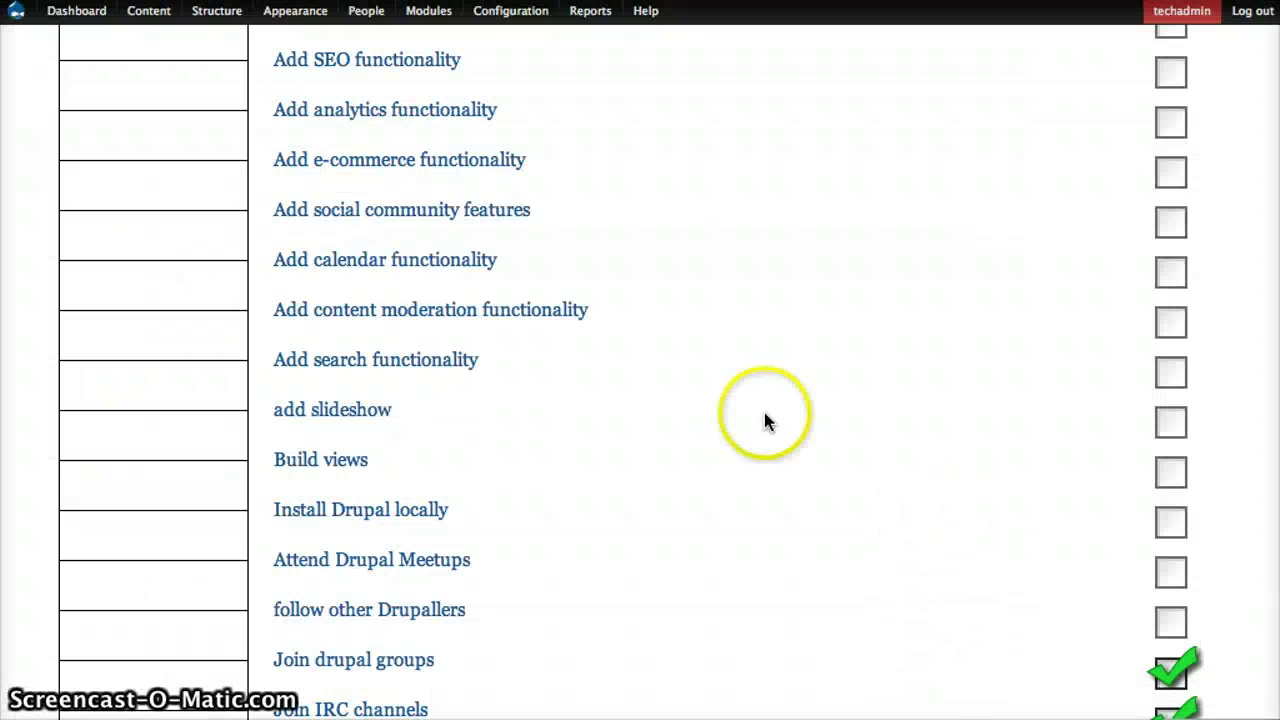
scroll(688, 272, "up", 1)
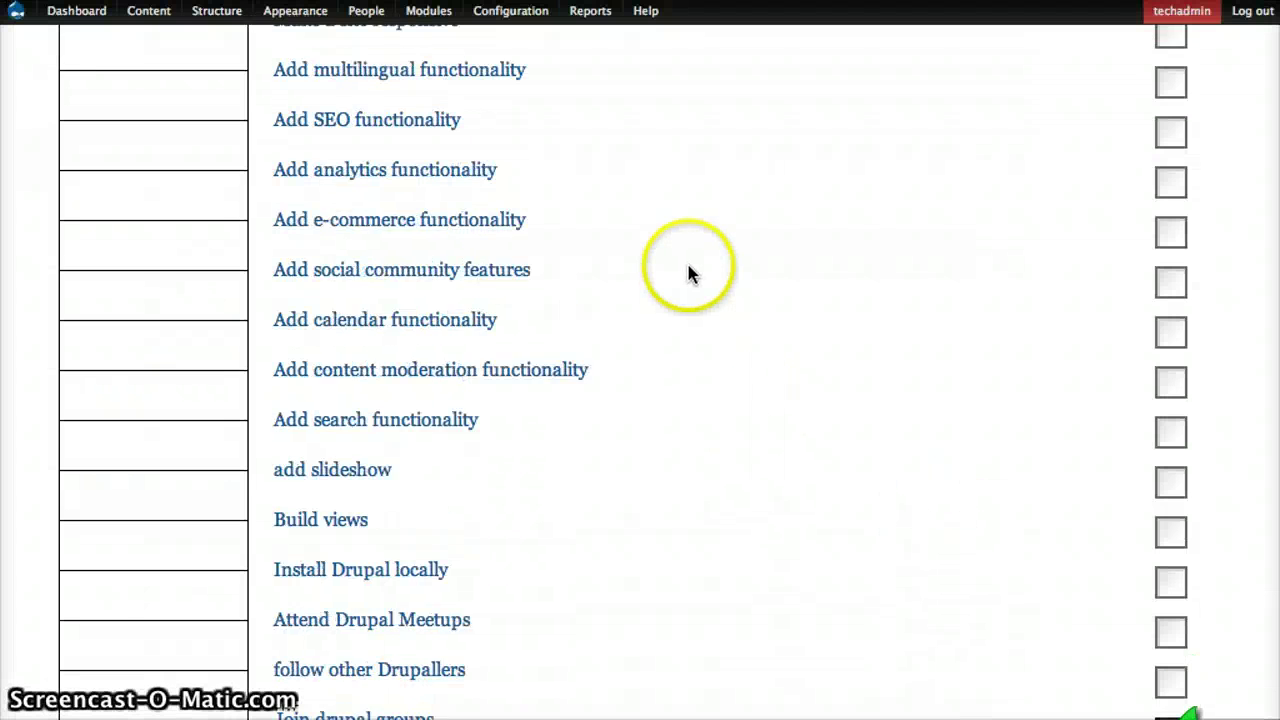
scroll(688, 272, "up", 5)
scroll(682, 261, "down", 2)
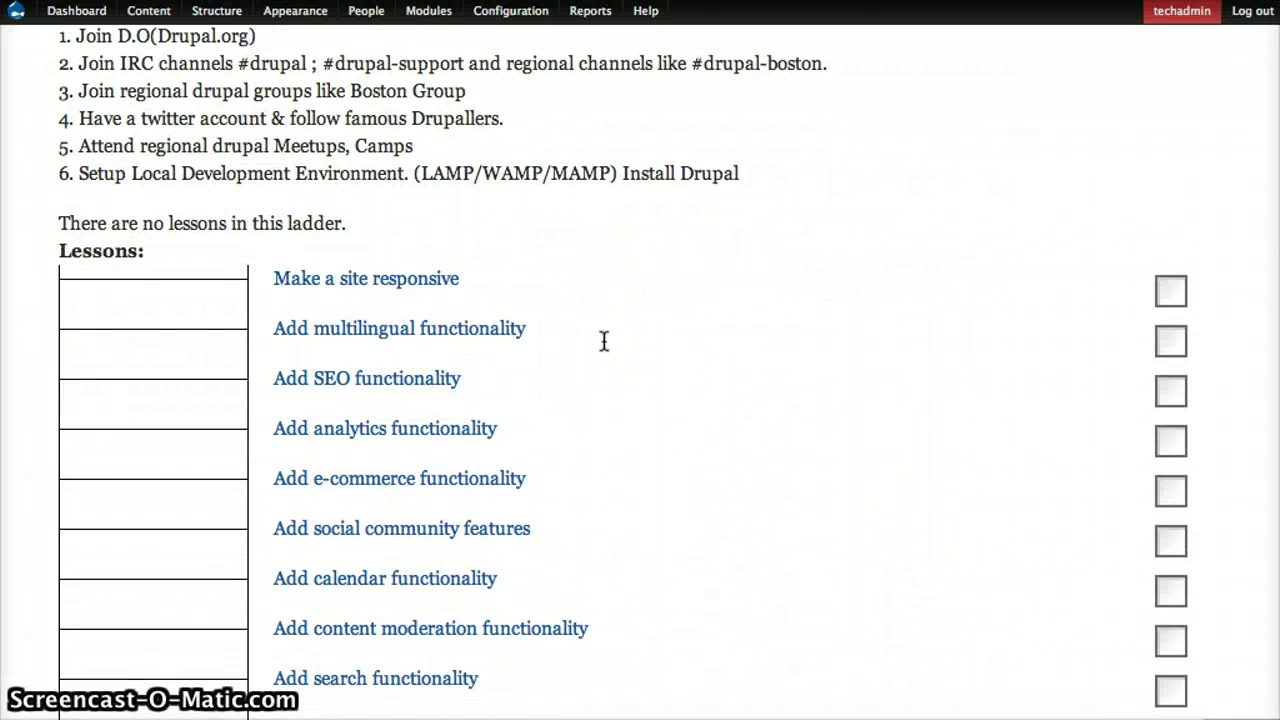